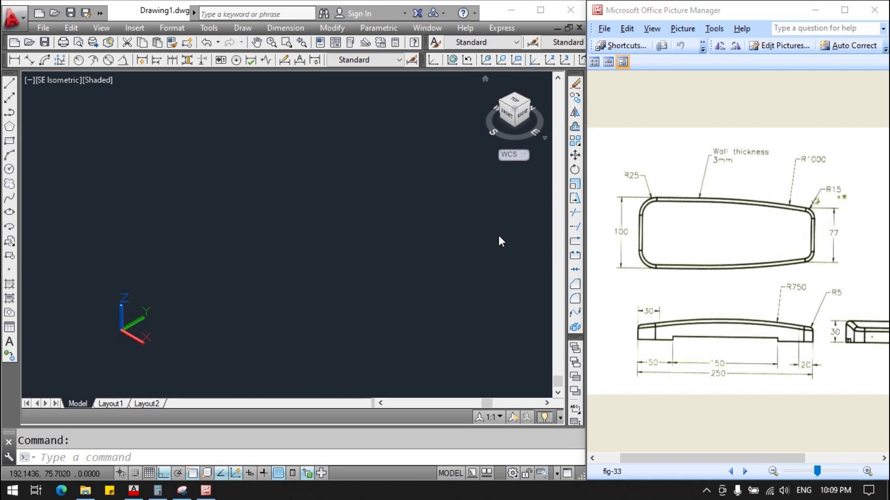
Compare the fig-32 and fig-33 references, then set AutoCAD to the Top view.
click(744, 471)
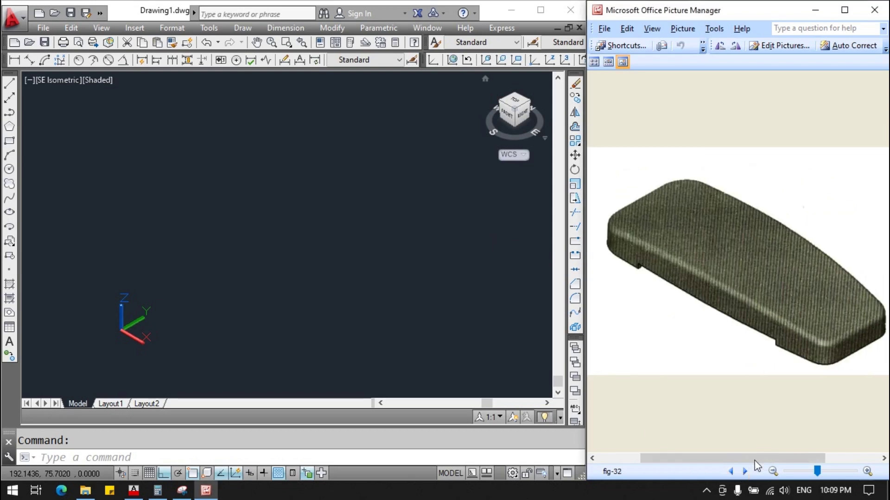
click(746, 471)
drag(778, 363, 817, 363)
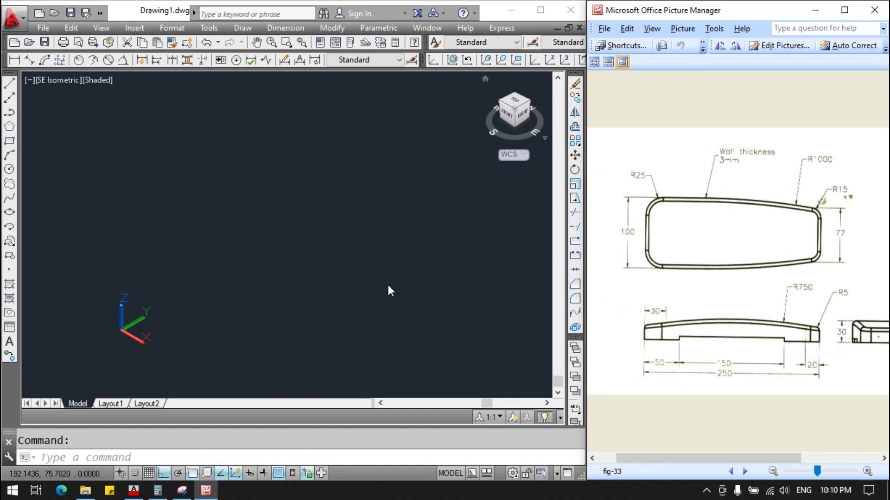
click(513, 105)
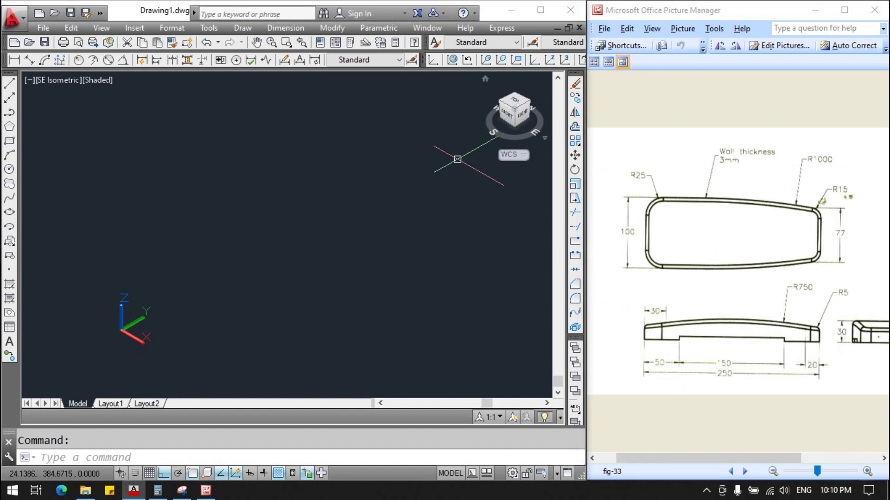
click(513, 104)
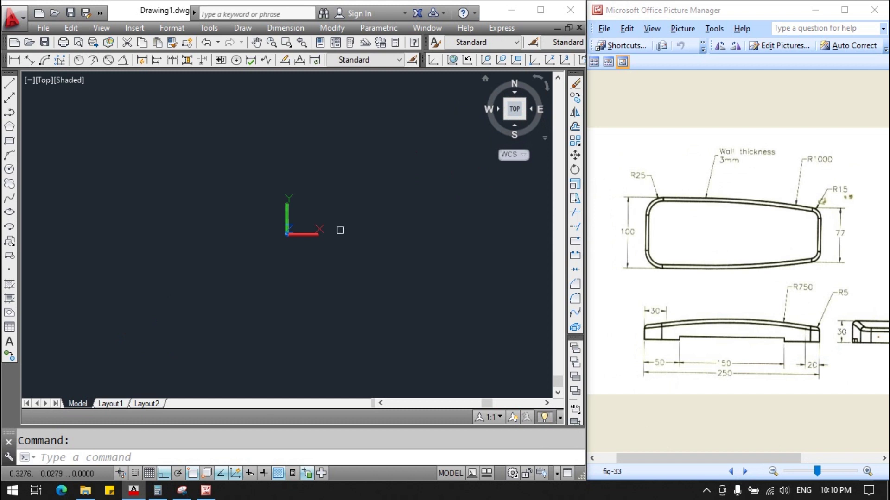
Draw a 100-unit vertical line up from the origin 0,0.
click(7, 88)
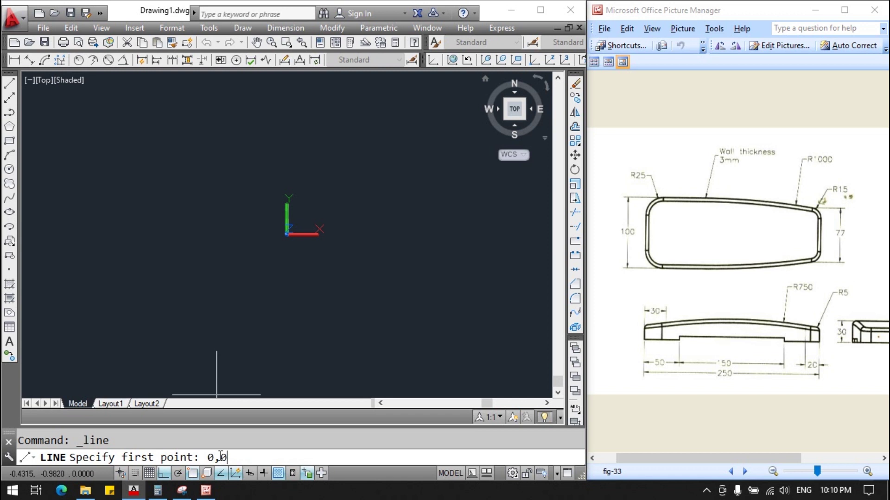
key(Return)
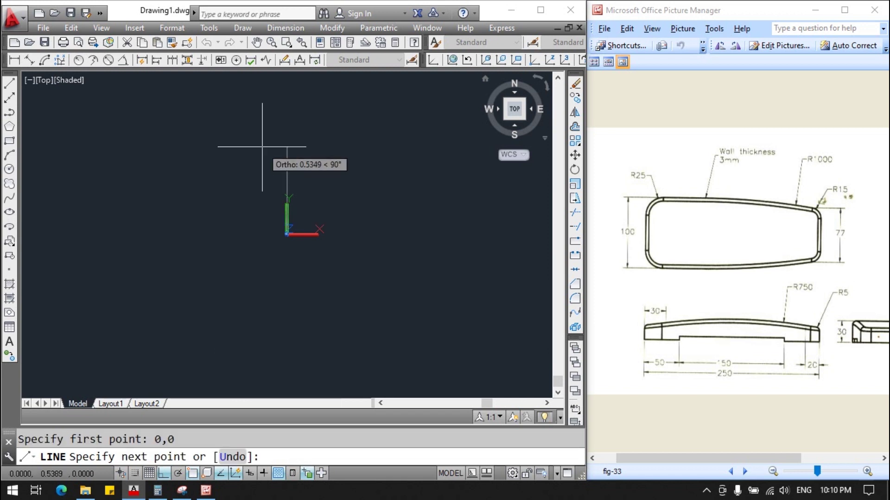
text(100)
key(Return)
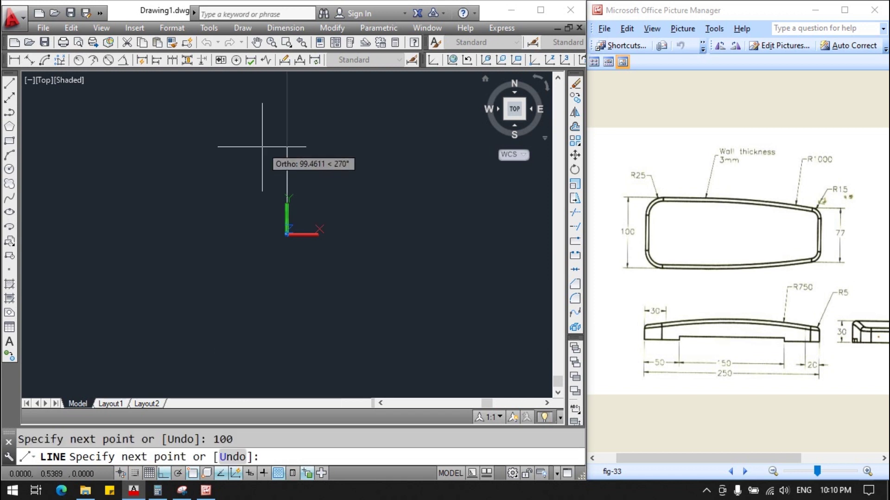
key(Escape)
Begin a right-edge line at 250,0, then cancel it to recheck the dimensions.
click(512, 112)
scroll(431, 150, down, 5)
scroll(435, 185, up, 5)
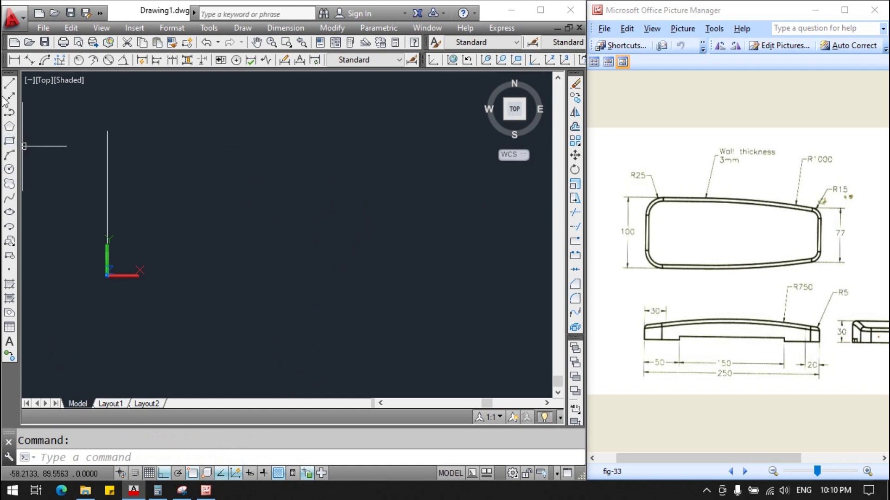
click(9, 84)
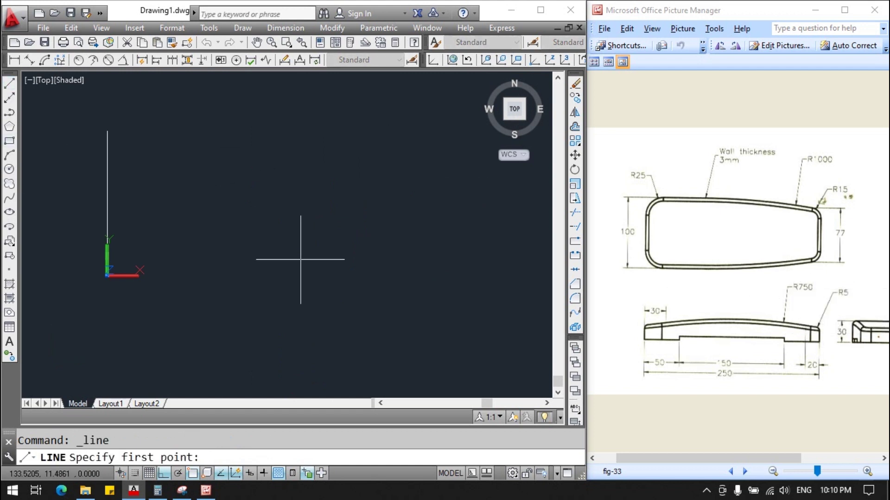
text(250,0)
key(Return)
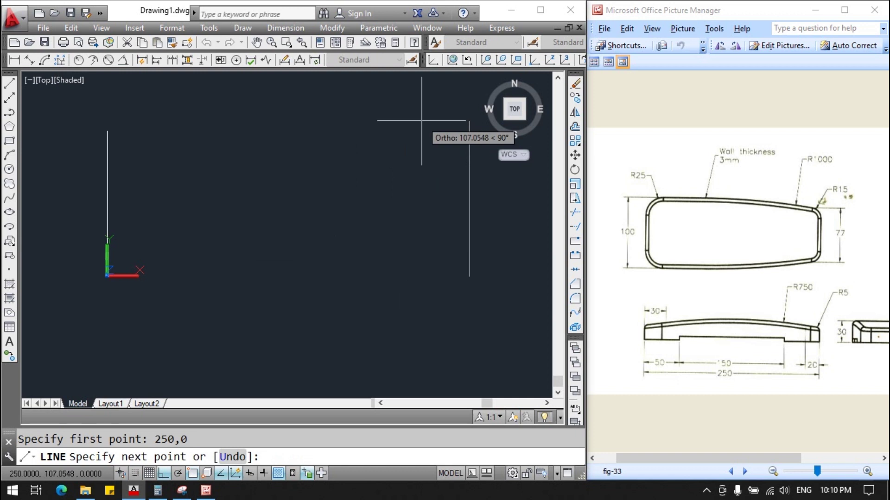
key(Escape)
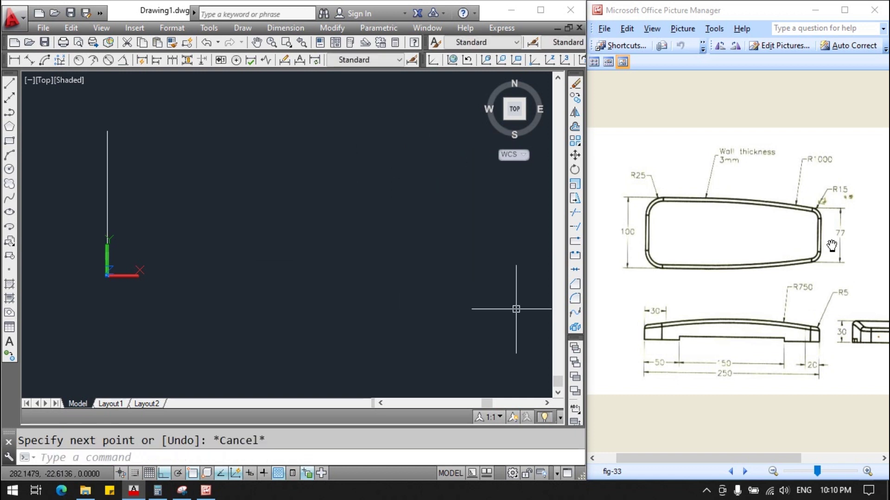
click(156, 492)
Work out 100 − 77 = 23, halve it to 11.5, then minimise Calculator.
click(308, 394)
click(366, 432)
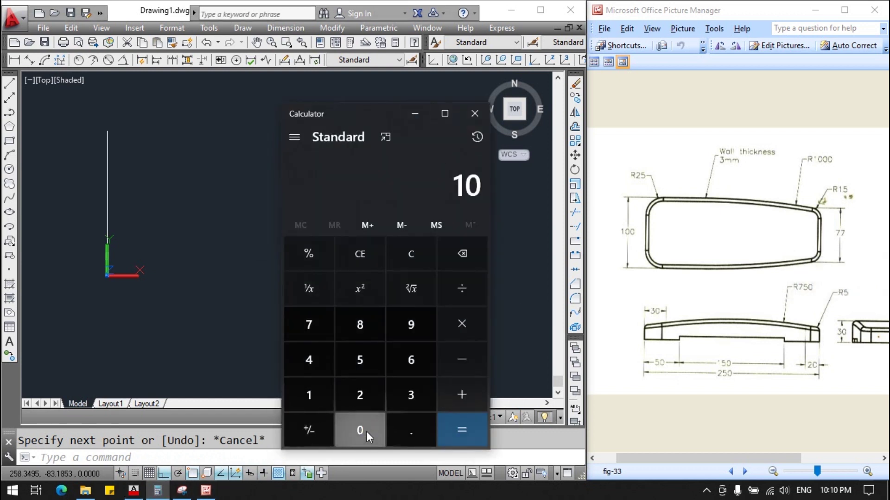
click(463, 369)
click(315, 323)
click(462, 429)
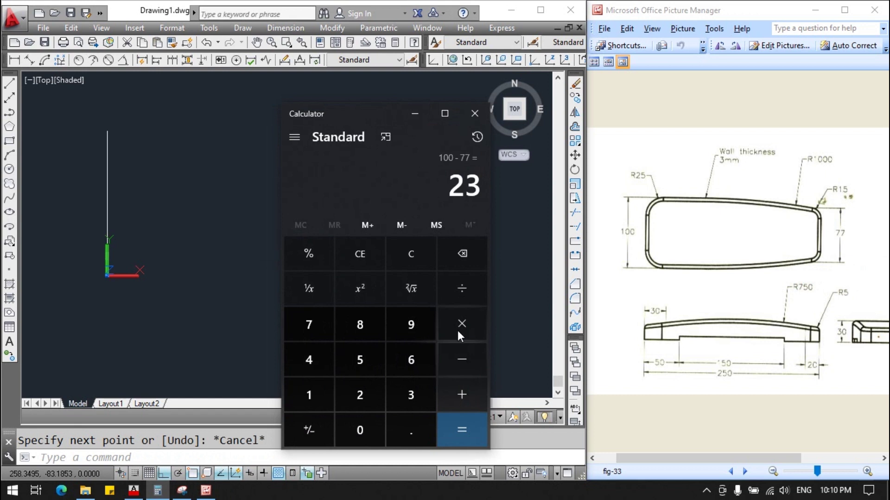
click(463, 293)
click(371, 401)
click(459, 421)
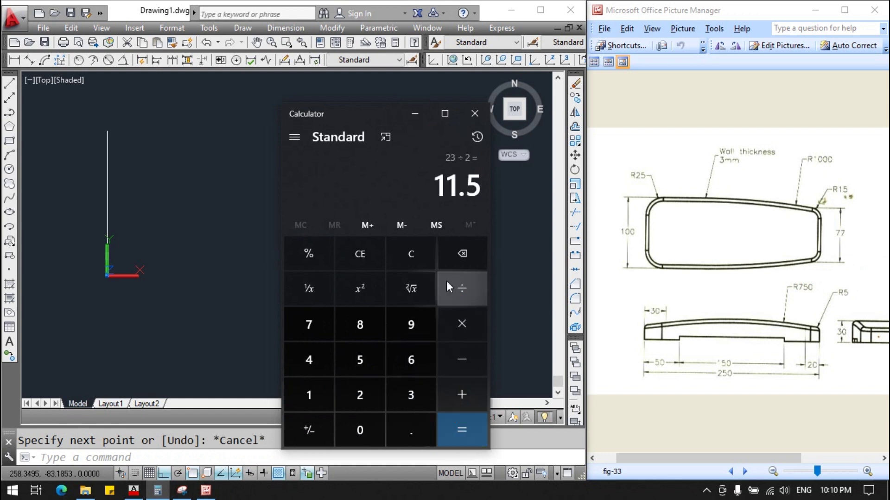
click(415, 114)
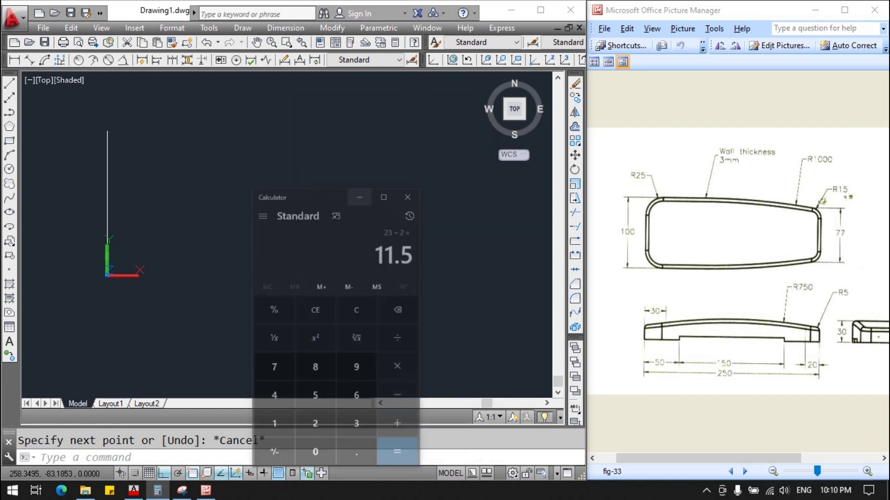
Draw a 77-unit right edge from 250,11.5, joined to the left edge's top.
click(9, 85)
text(250,11)
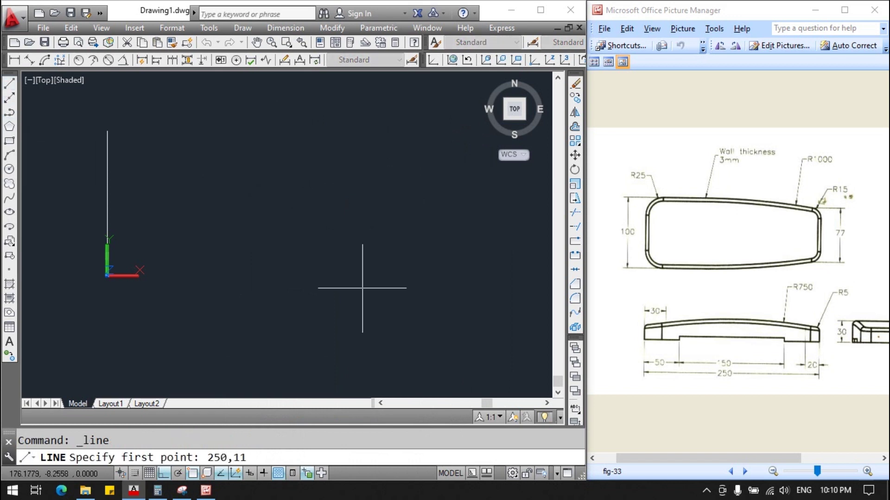
text(.5)
key(Return)
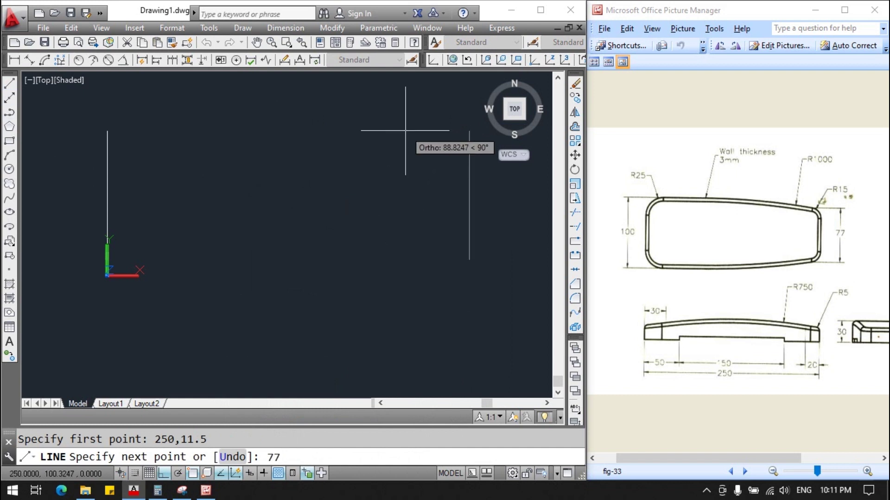
key(Return)
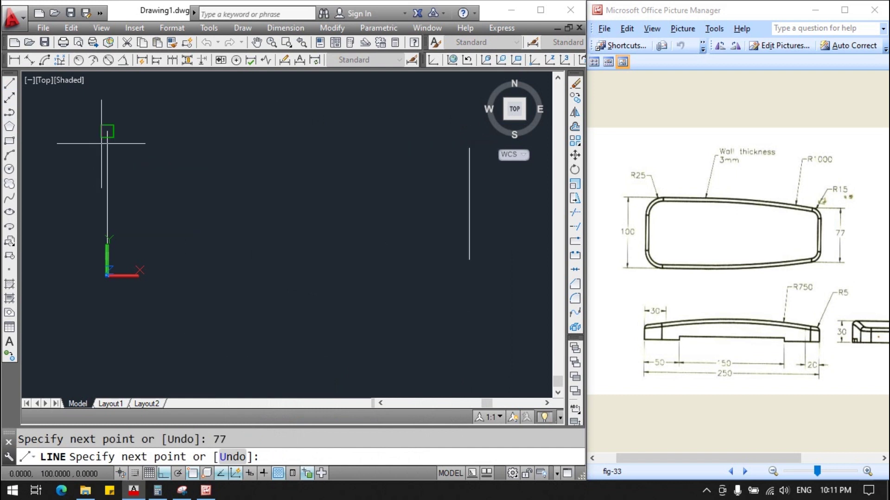
click(107, 132)
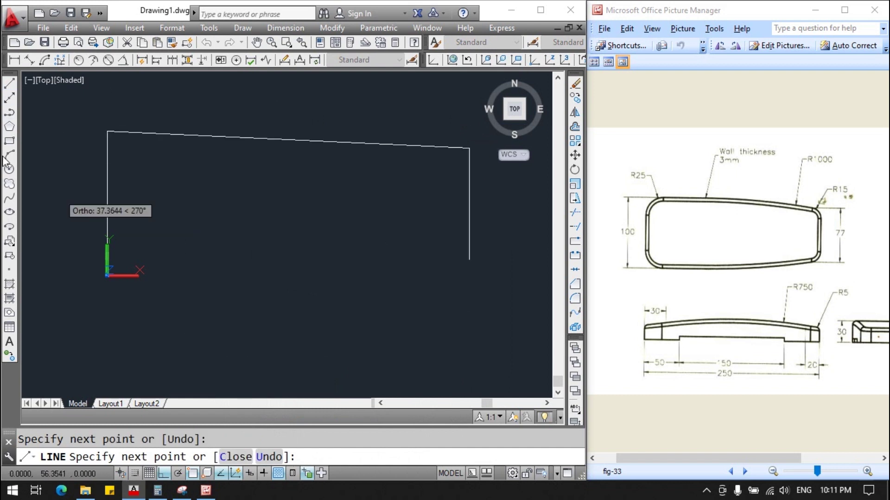
Draw the bottom edge from the origin to the right edge's base.
click(9, 84)
click(107, 275)
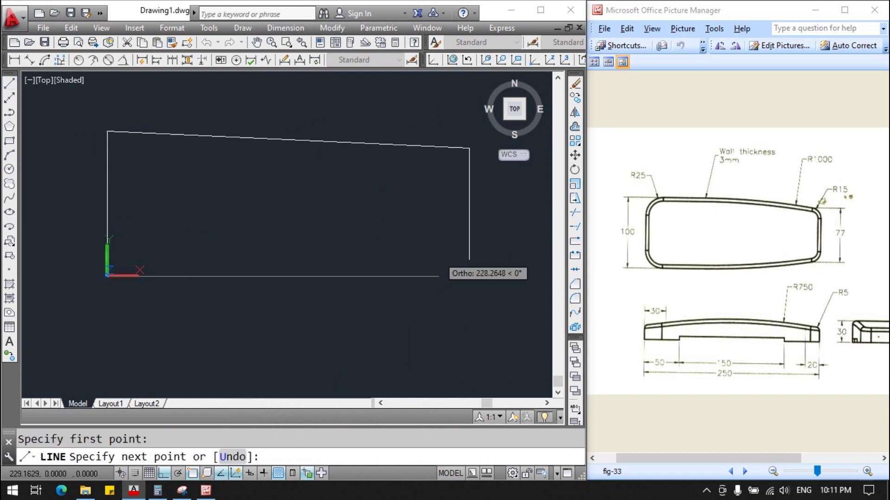
click(470, 259)
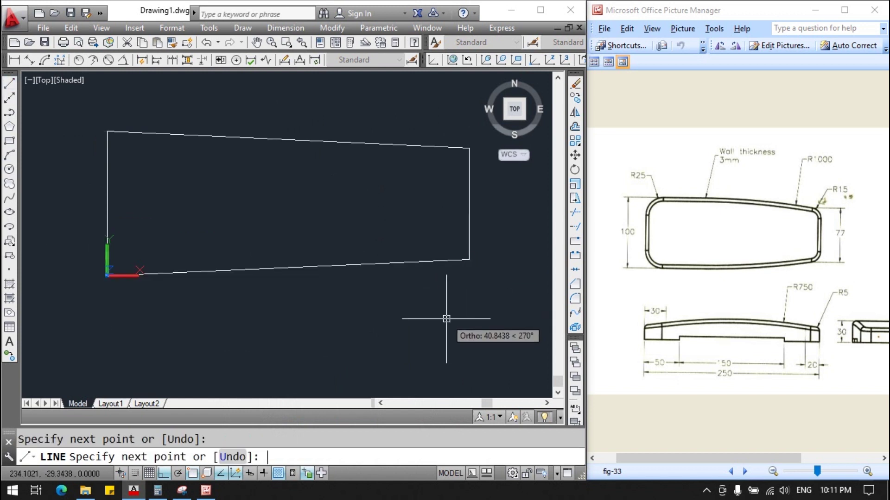
key(Escape)
text(f)
key(Return)
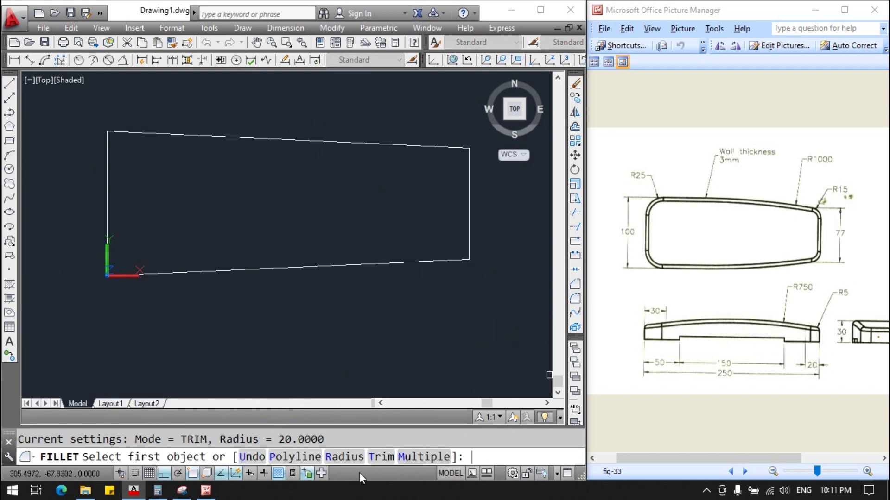
Fillet the top-left and bottom-left corners at radius 25.
text(r)
key(Return)
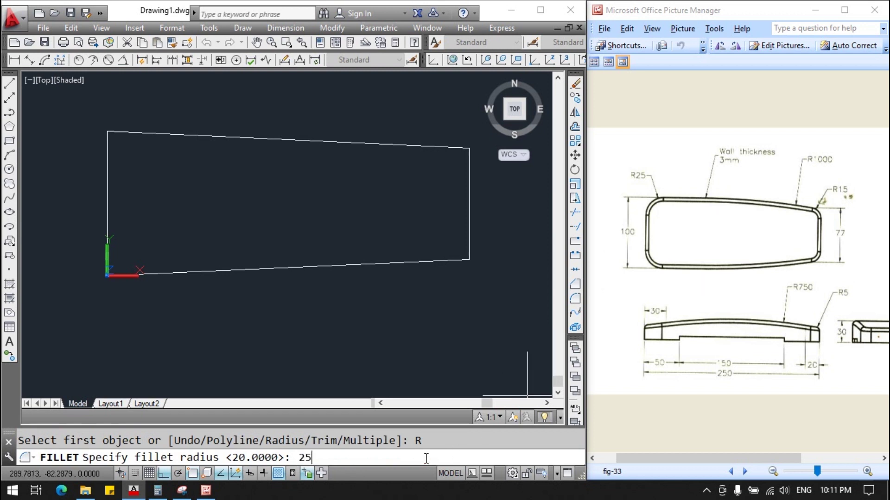
key(Return)
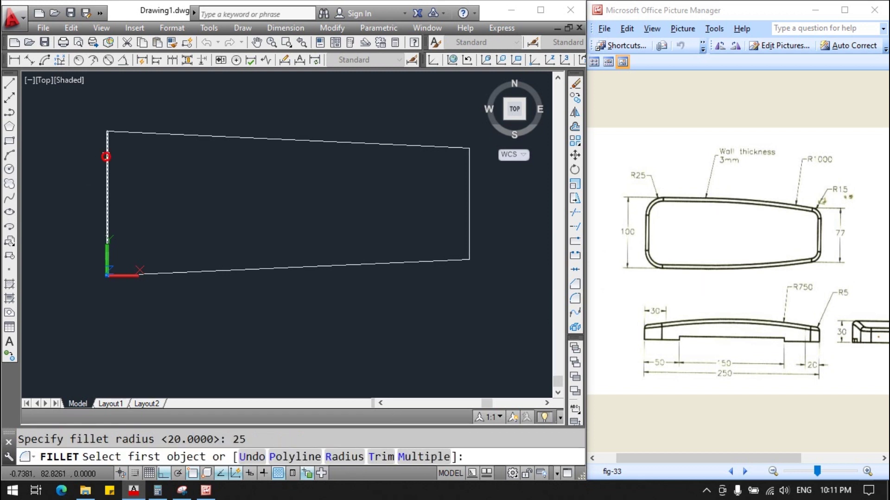
click(106, 157)
click(145, 133)
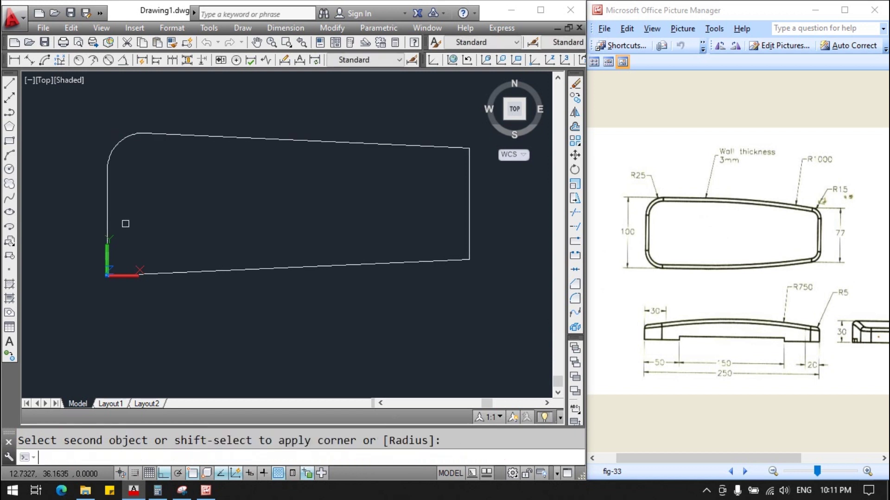
key(Return)
click(108, 214)
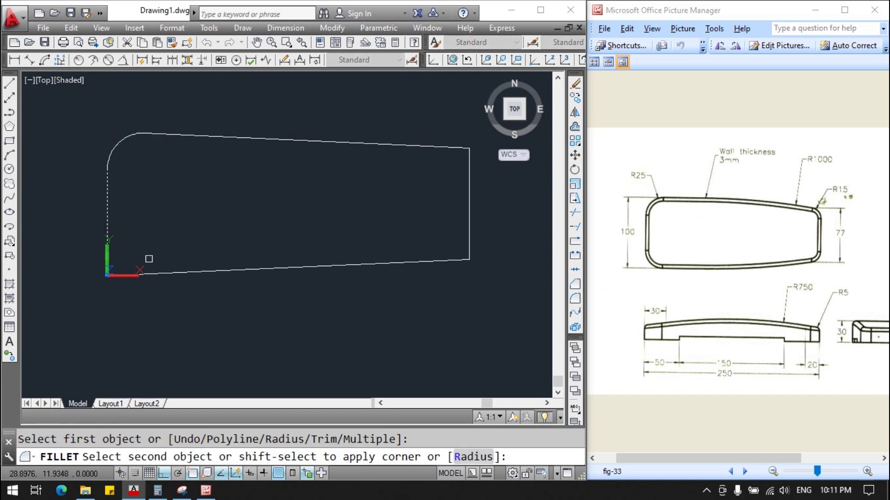
click(169, 272)
Fillet the top-right and bottom-right corners at radius 15.
key(Return)
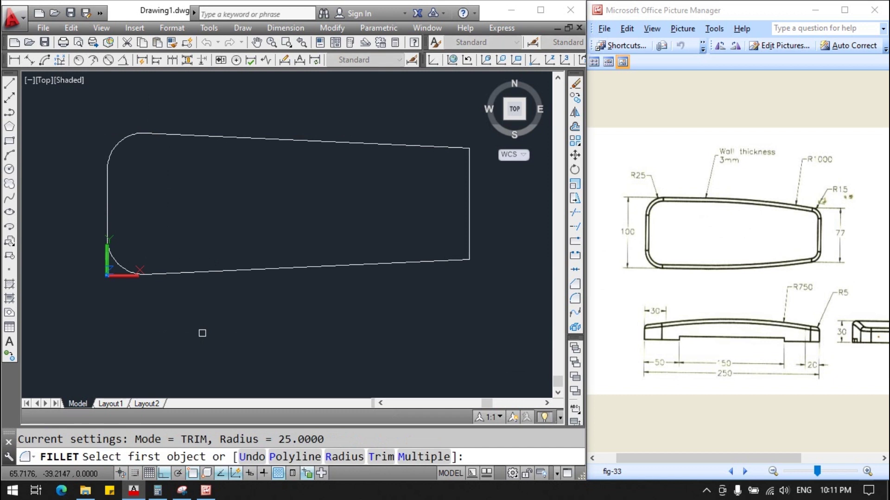
click(354, 457)
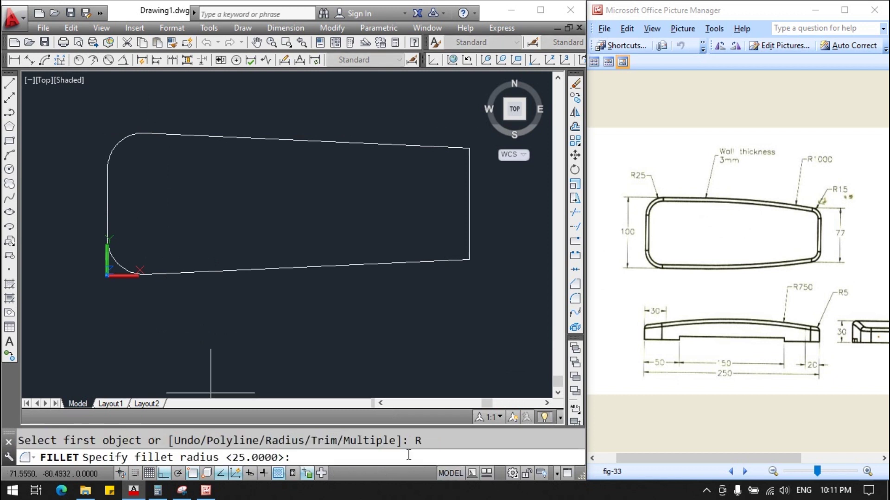
text(15)
key(Return)
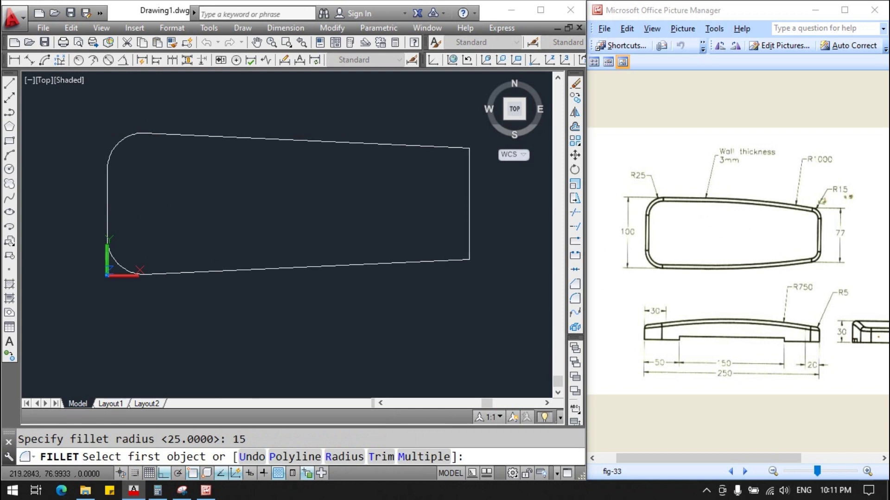
click(430, 145)
click(471, 187)
key(Return)
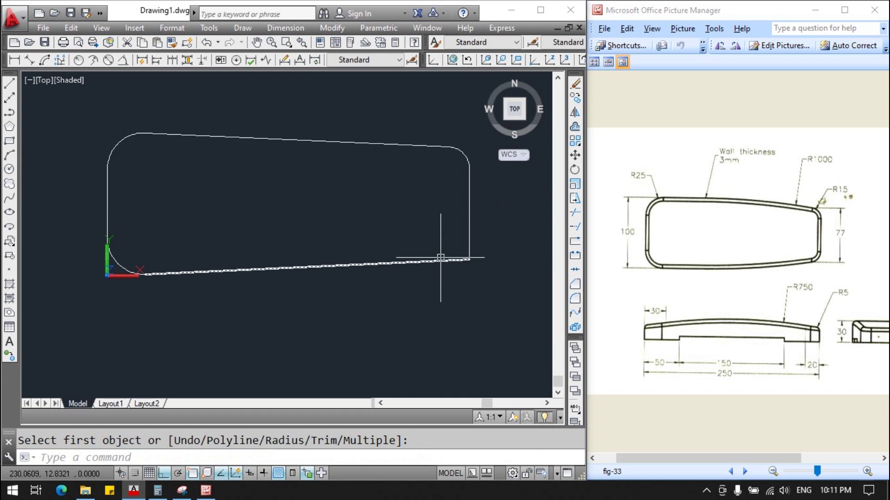
click(440, 261)
click(468, 234)
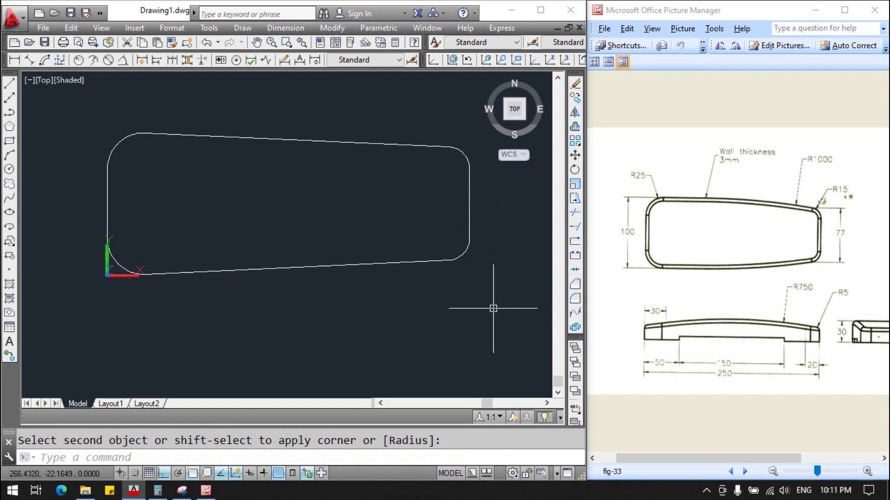
Join all eight outline pieces into one closed polyline.
text(j)
key(Return)
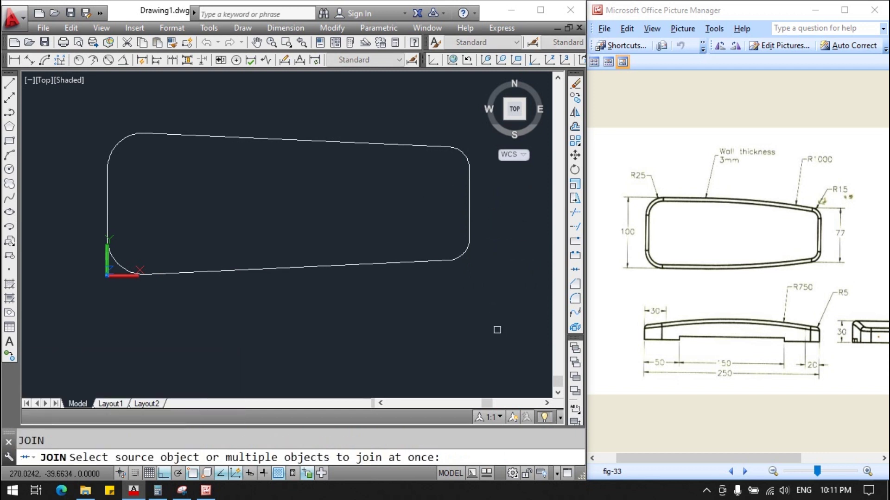
click(503, 338)
click(72, 104)
key(Return)
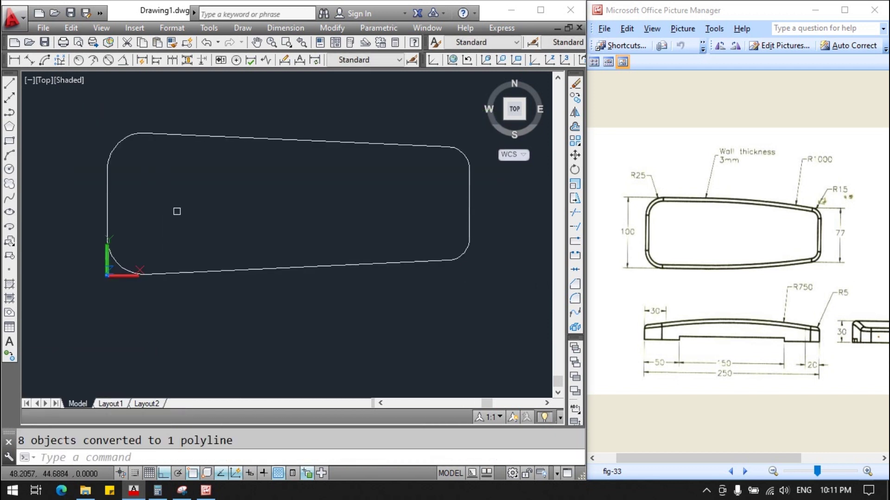
Switch to SE Isometric and extrude the polyline to a height of 45.
click(523, 120)
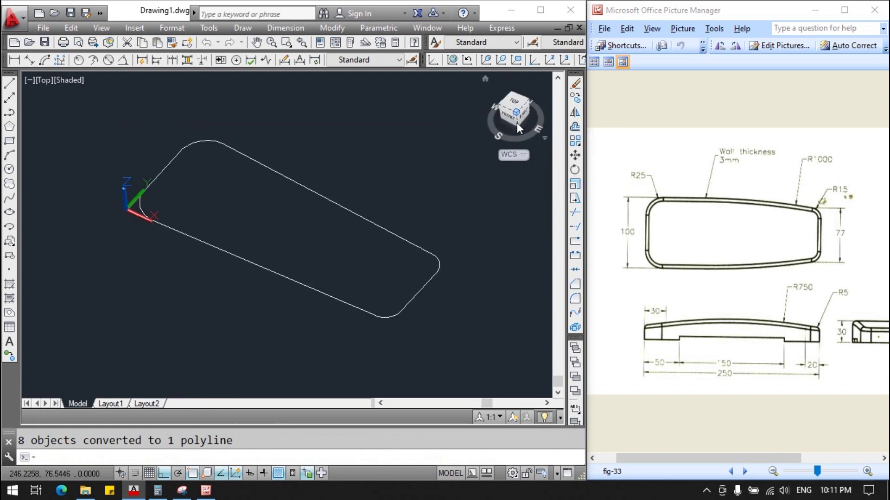
text(ext)
key(Return)
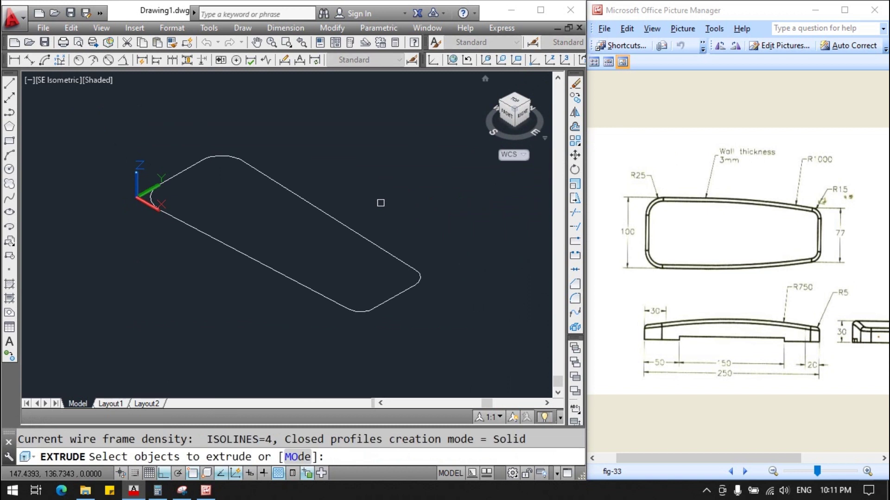
click(301, 284)
key(Return)
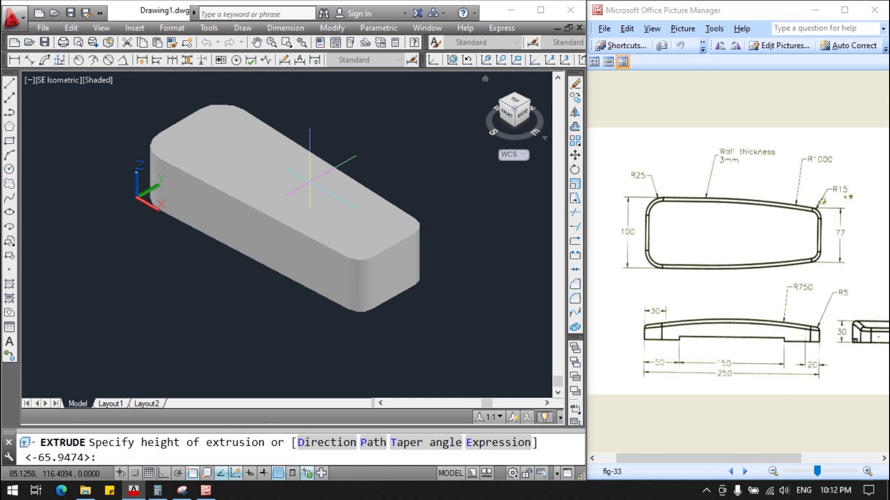
text(45)
key(Return)
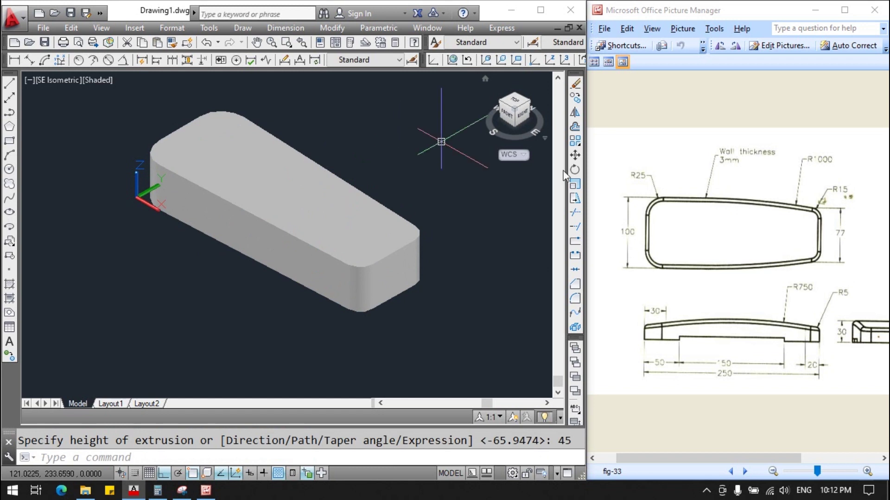
mouse_move(759, 277)
mouse_down()
mouse_move(664, 277)
mouse_move(740, 272)
mouse_up()
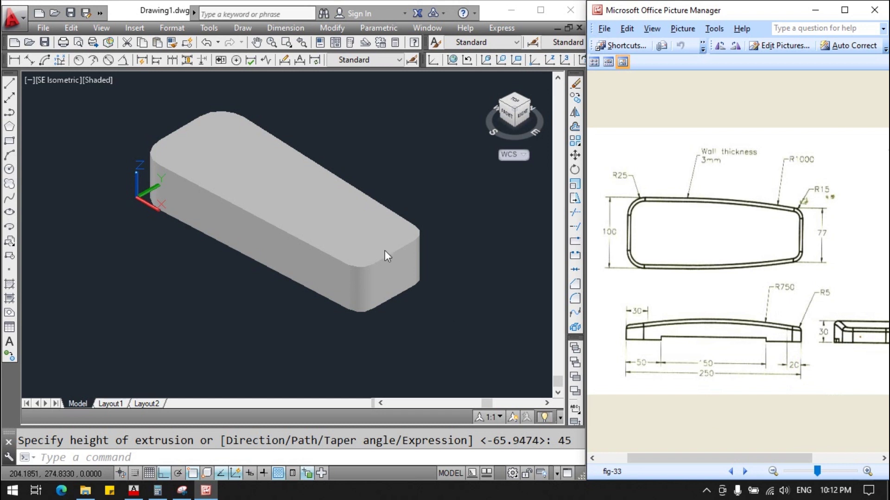
Create a new UCS at 0,0 with default axes and view the part from the front.
click(432, 60)
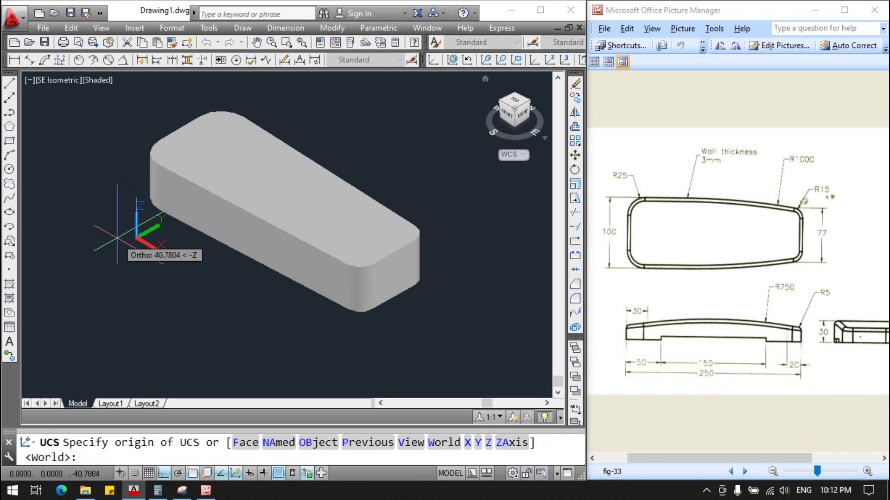
key(Return)
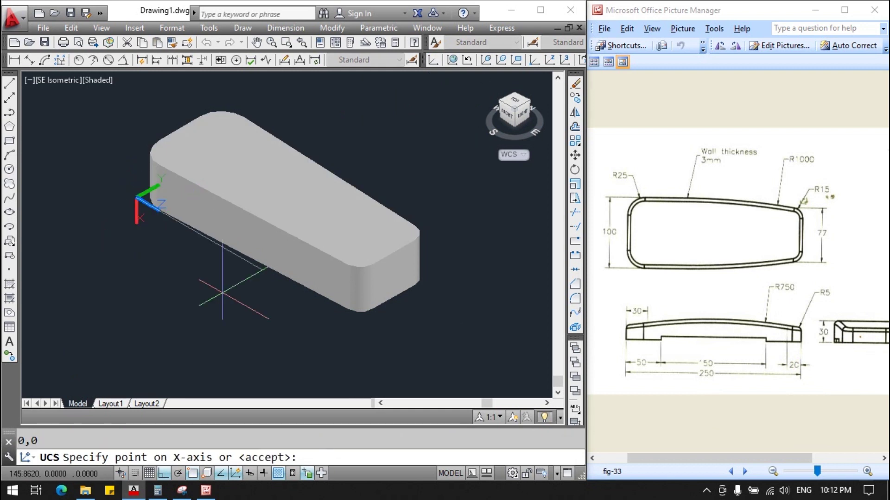
key(Return)
key(Return)
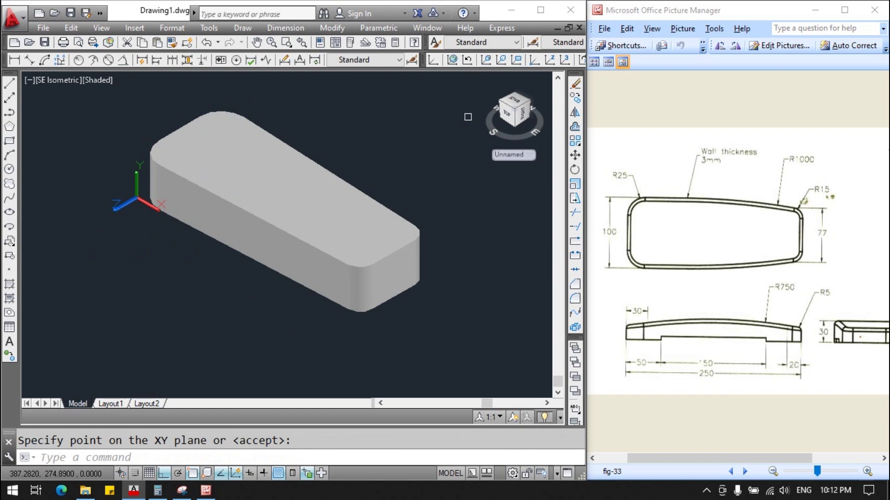
click(515, 106)
key(Return)
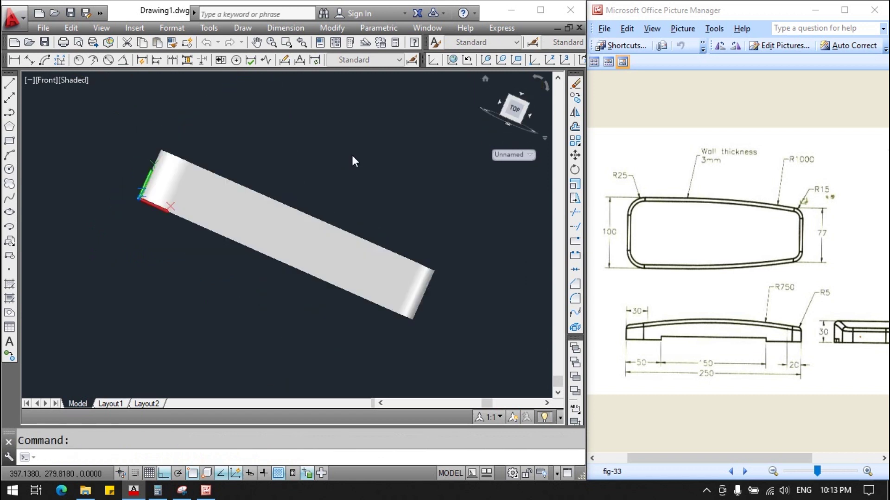
Start a circle centred at 75,-720, then cancel the misplaced attempt.
click(10, 169)
text(75,-720)
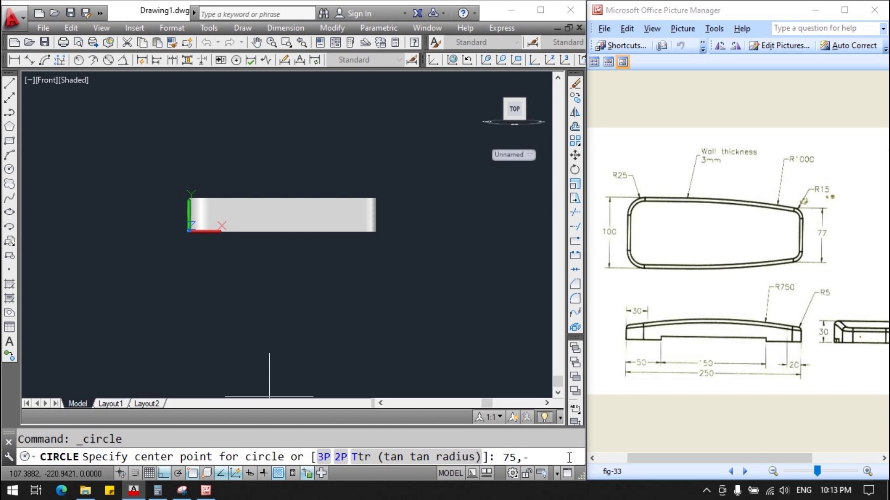
key(Return)
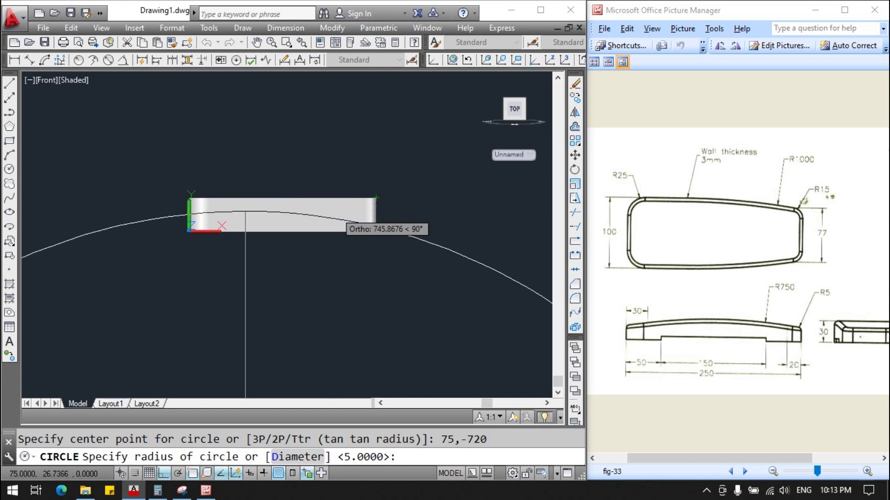
scroll(366, 203, down, 2)
scroll(337, 208, down, 6)
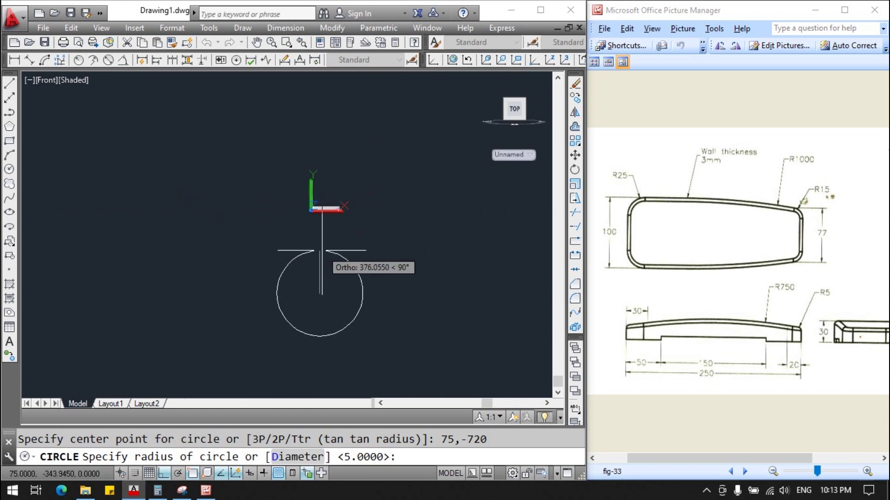
scroll(327, 239, up, 3)
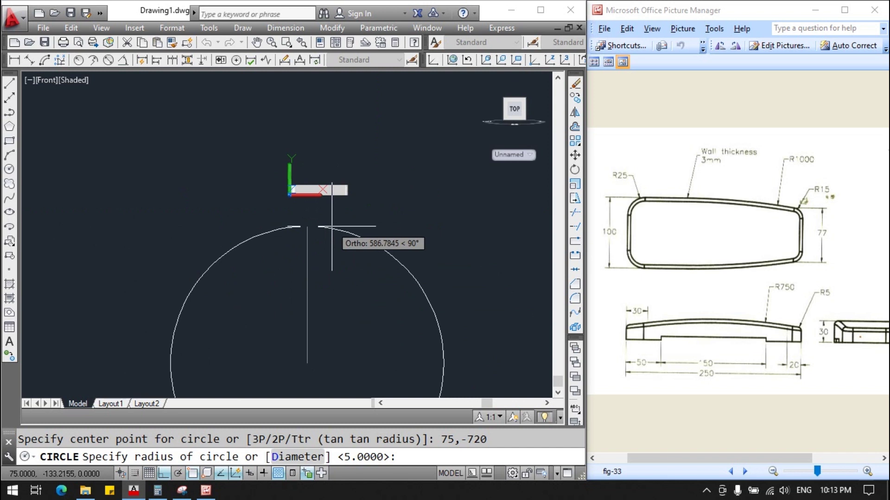
key(Escape)
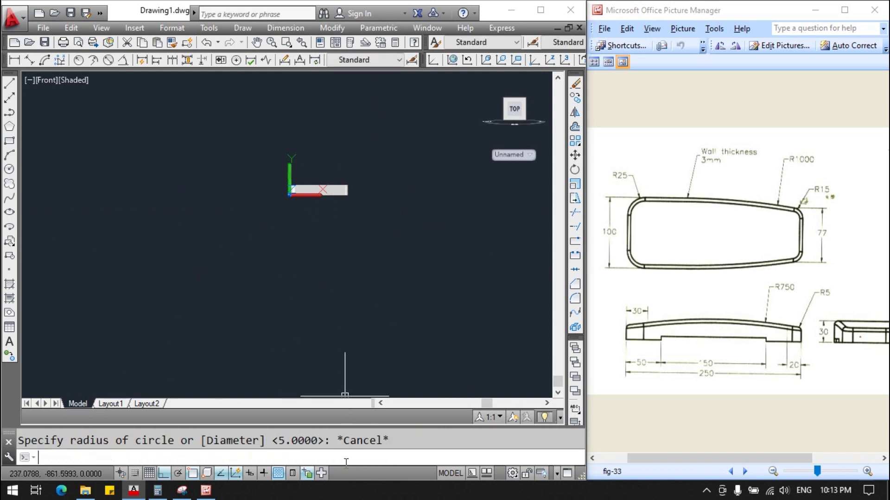
Draw a circle centred at 125,-720 with radius 750.
text(c)
key(Return)
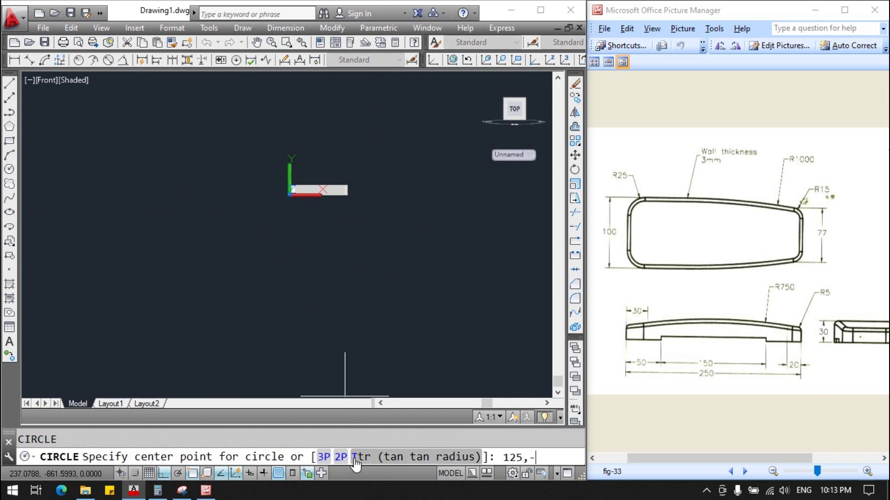
key(Return)
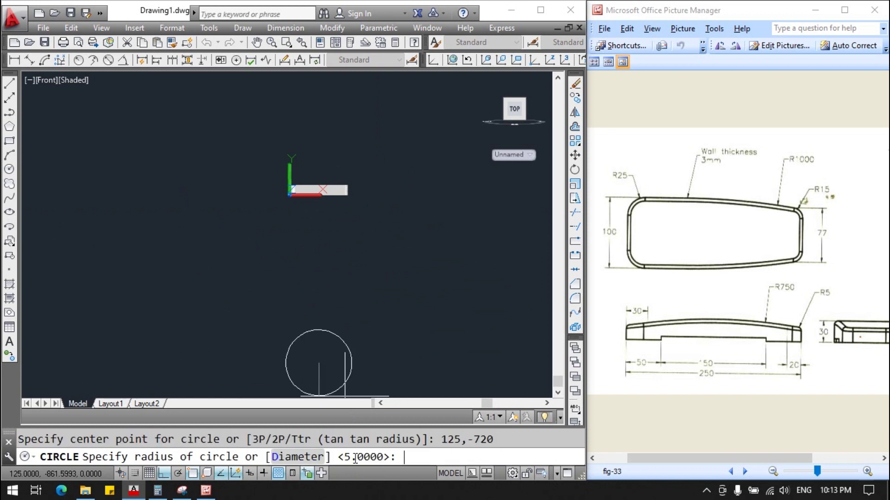
scroll(344, 184, up, 4)
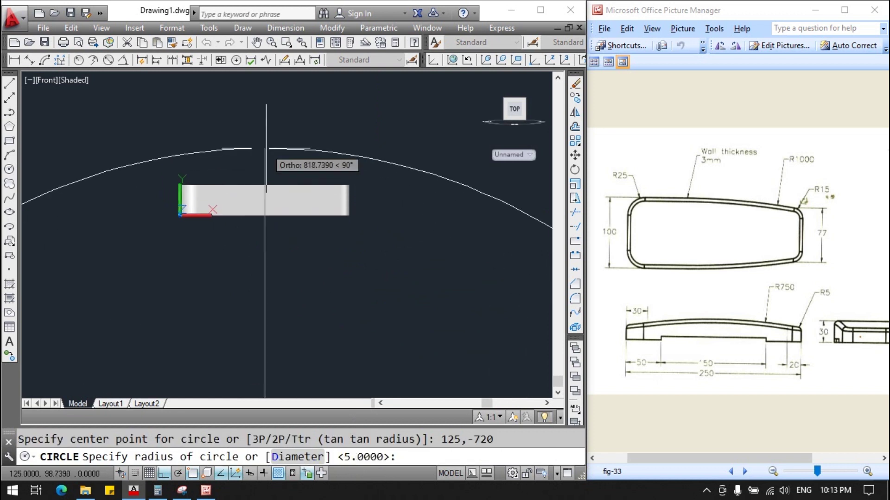
text(750)
key(Return)
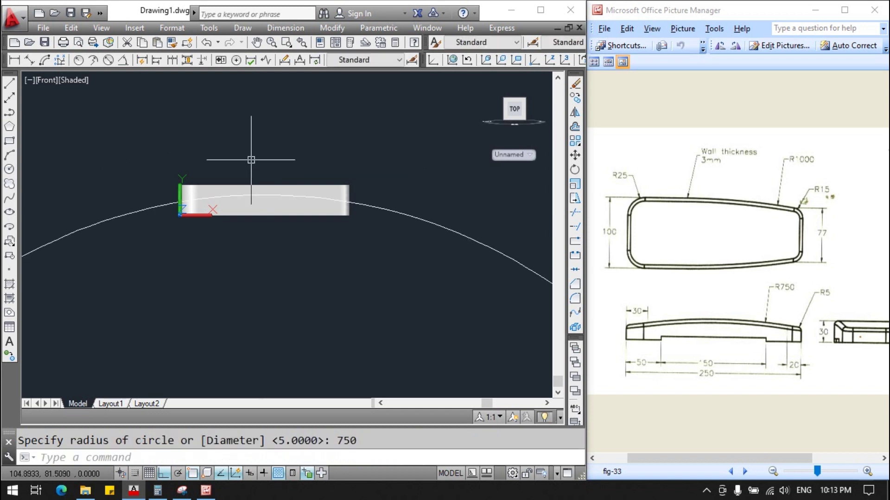
Draw a rectangle enclosing the part; an unwanted first trim is undone.
click(9, 140)
click(82, 271)
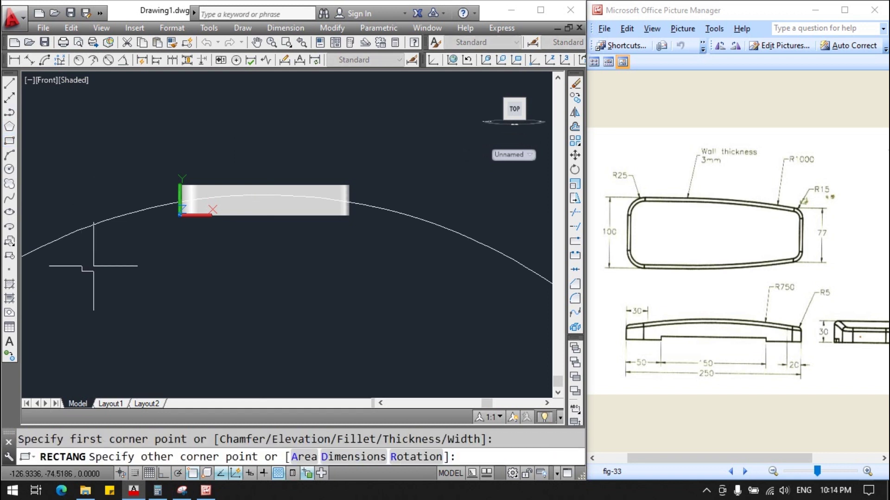
click(439, 170)
text(tr)
key(Return)
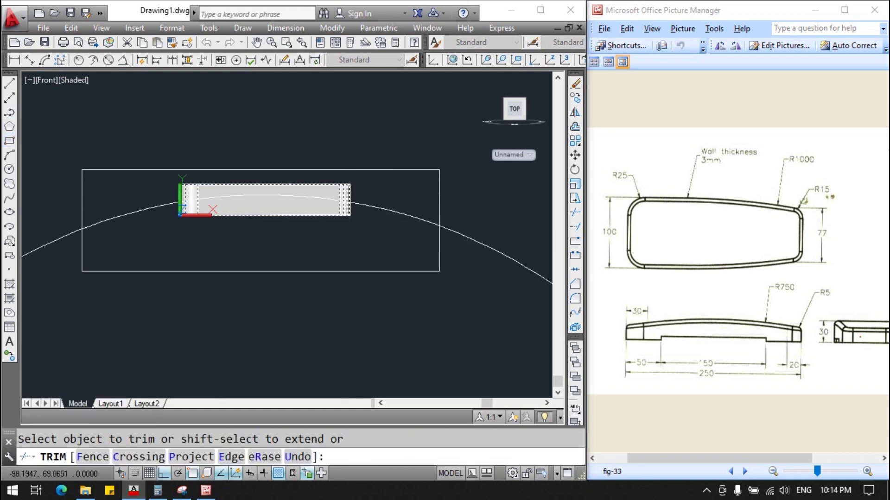
click(129, 139)
click(115, 307)
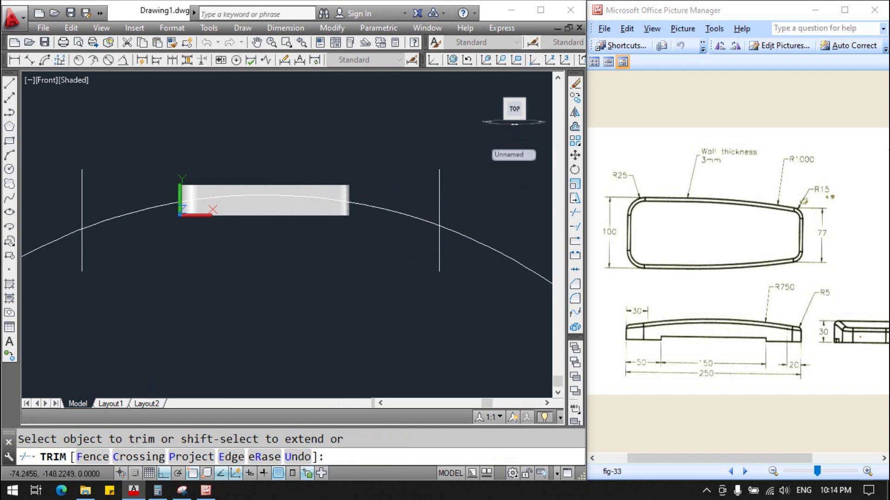
key(Escape)
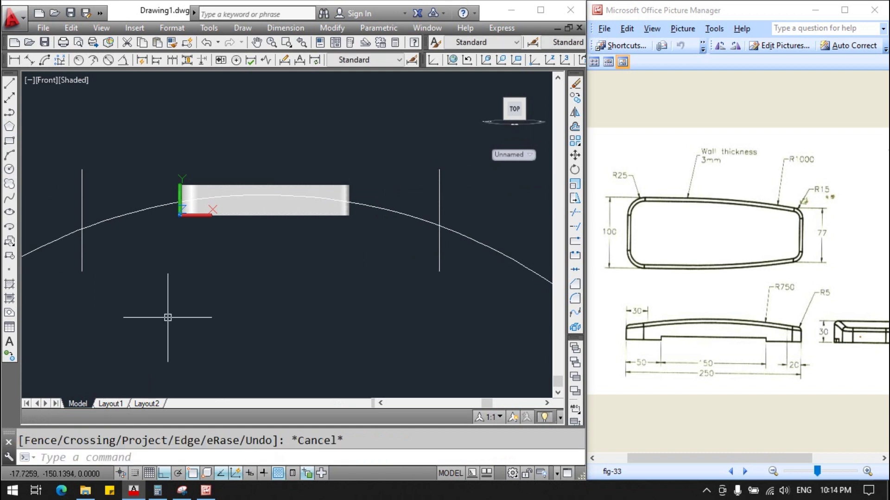
key(ctrl+z)
Trim the arc outside the rectangle and the side edges below the arc.
text(tr)
key(Return)
click(384, 337)
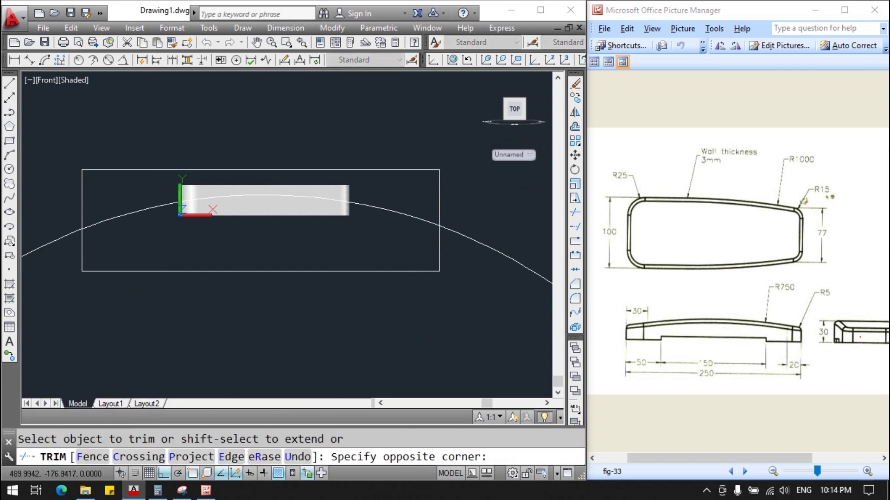
click(452, 394)
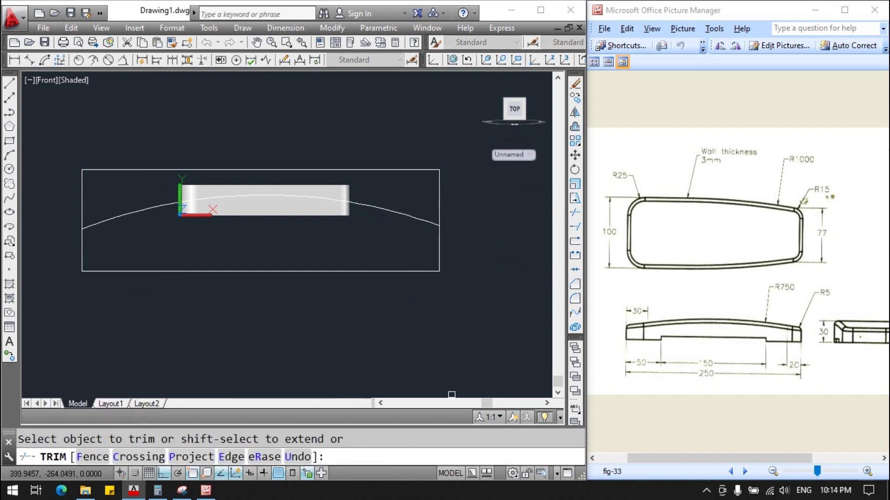
click(65, 272)
click(494, 253)
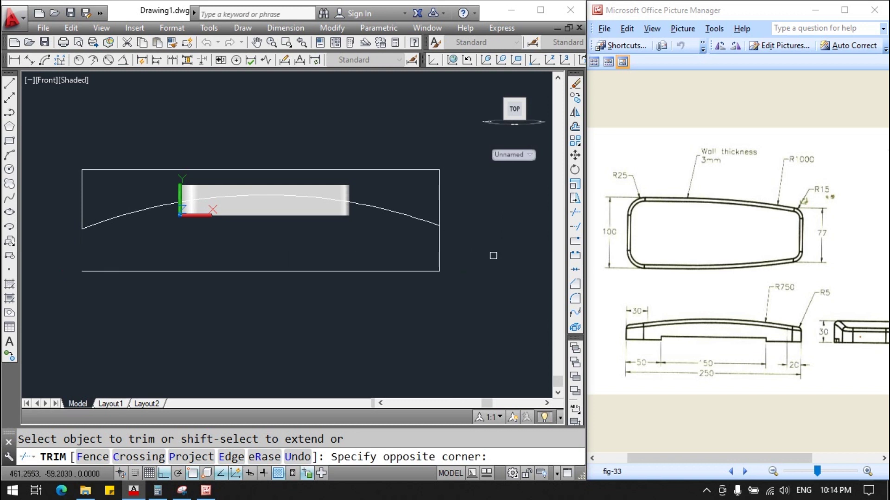
click(431, 252)
click(462, 271)
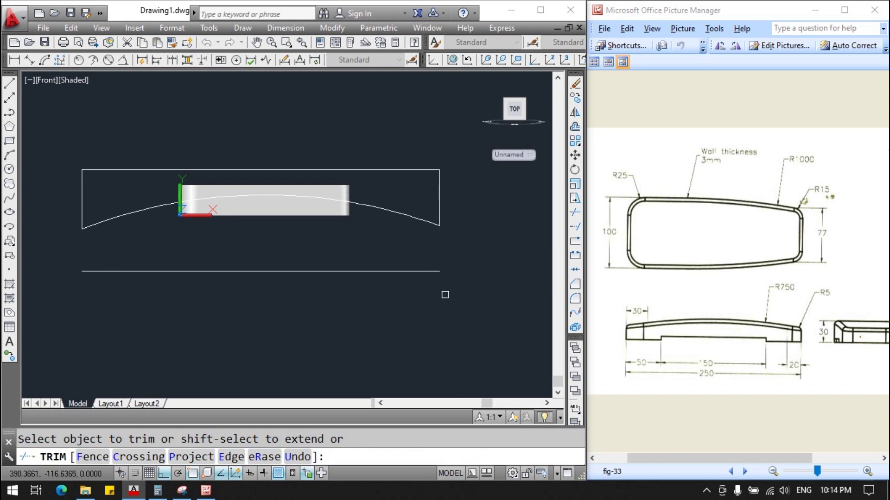
key(Escape)
Delete the leftover bottom line of the rectangle.
click(465, 308)
click(402, 270)
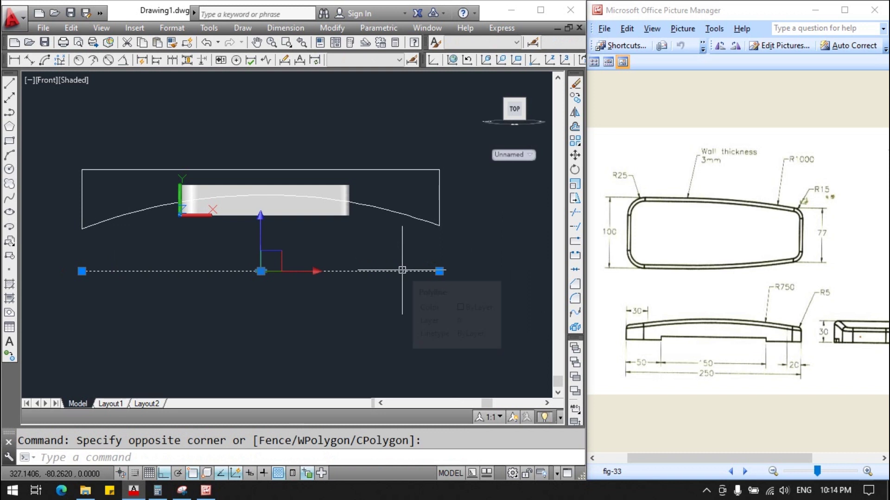
key(Delete)
scroll(402, 270, down, 3)
scroll(394, 222, down, 2)
scroll(477, 202, up, 3)
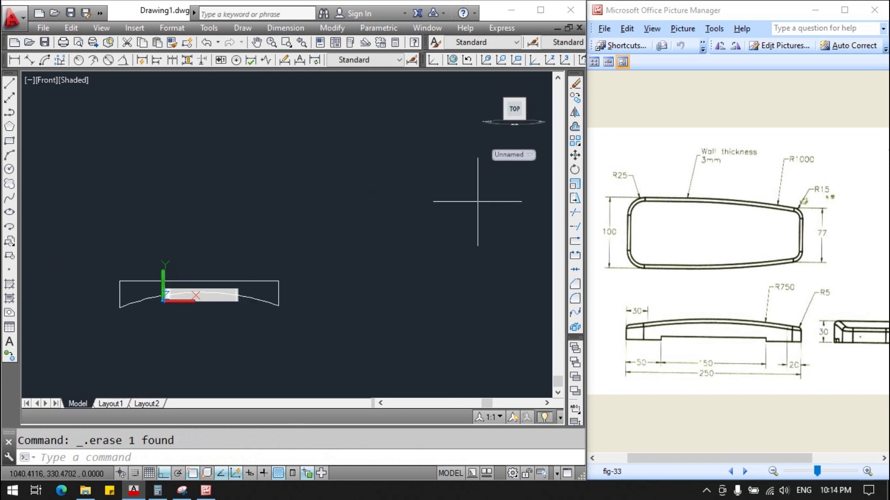
scroll(477, 202, up, 1)
Join the top line, sides and R750 arc into one closed polyline.
text(join)
key(Return)
scroll(433, 225, down, 2)
click(407, 325)
click(158, 203)
key(Return)
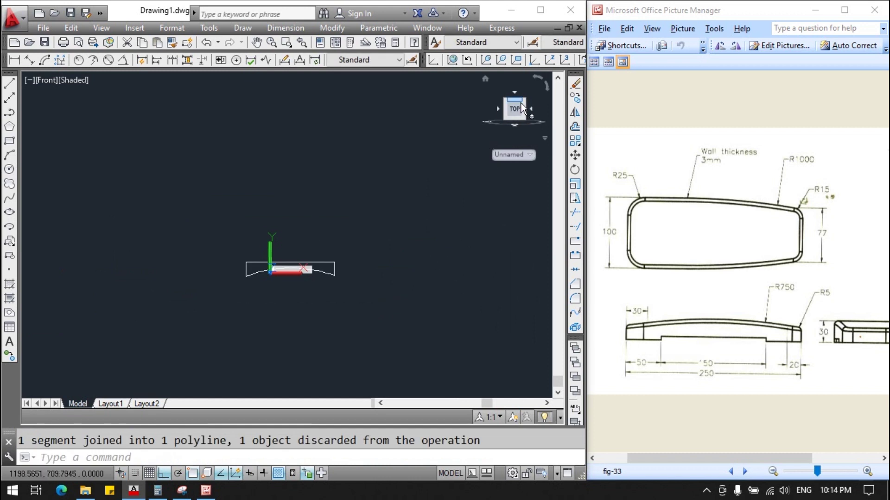
click(452, 59)
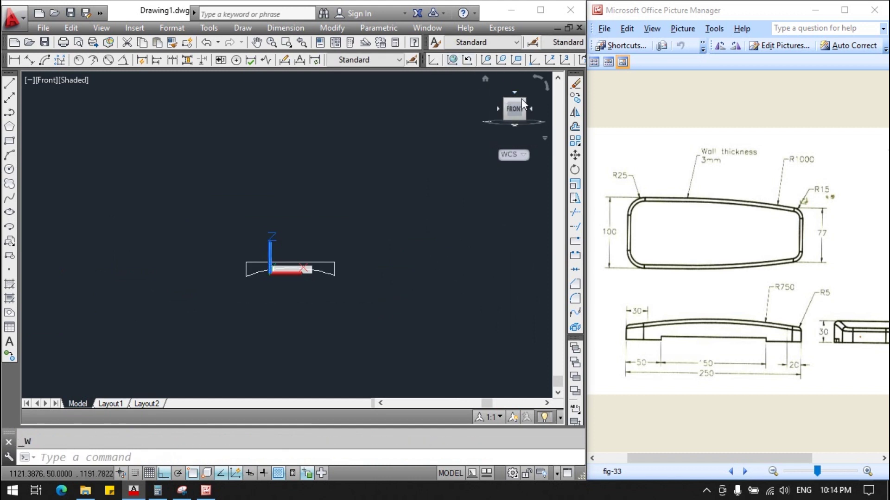
click(521, 99)
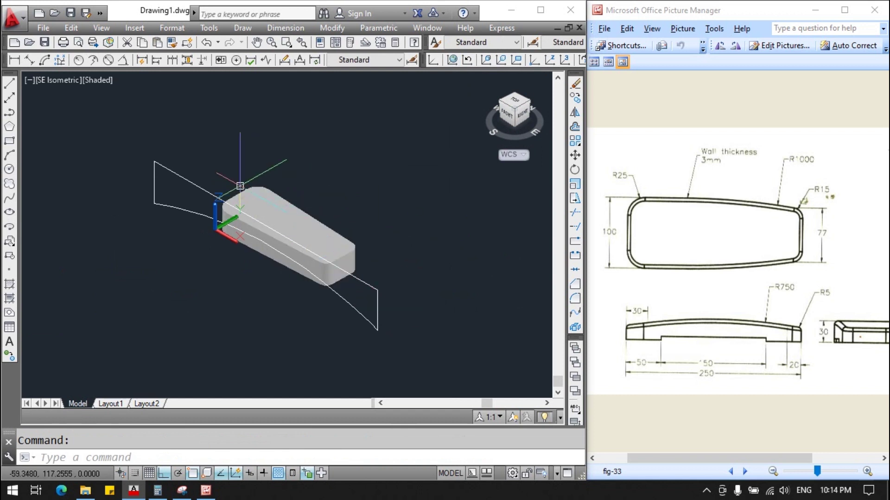
text(p)
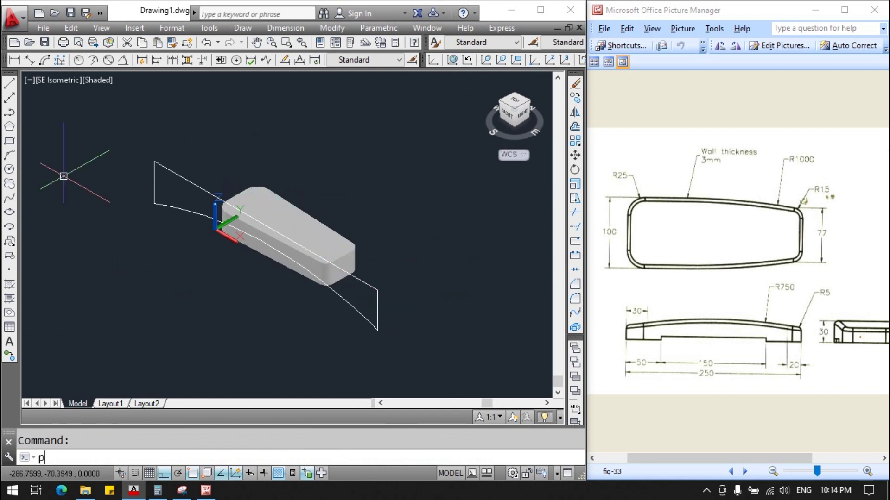
text(ssp)
text(l)
key(Return)
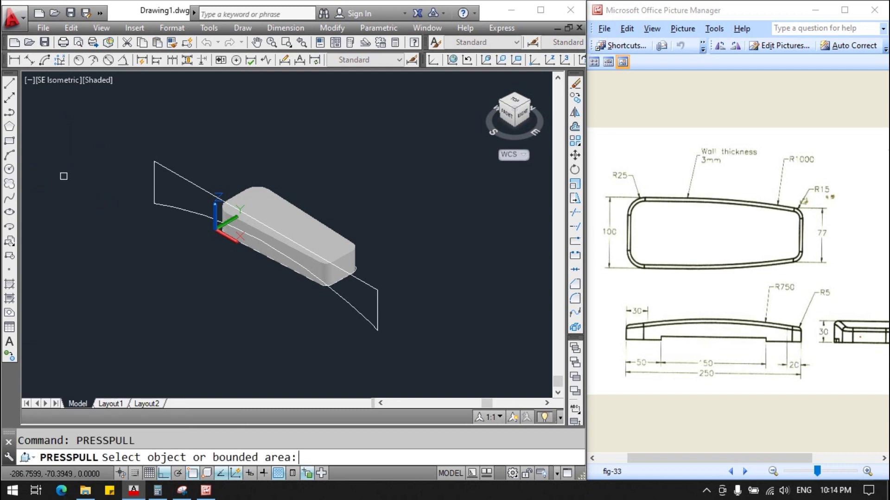
click(190, 185)
click(337, 140)
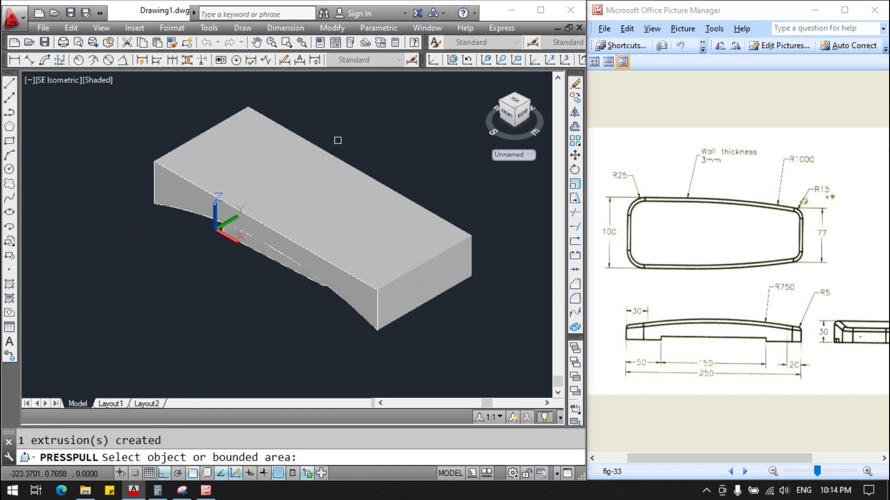
key(Return)
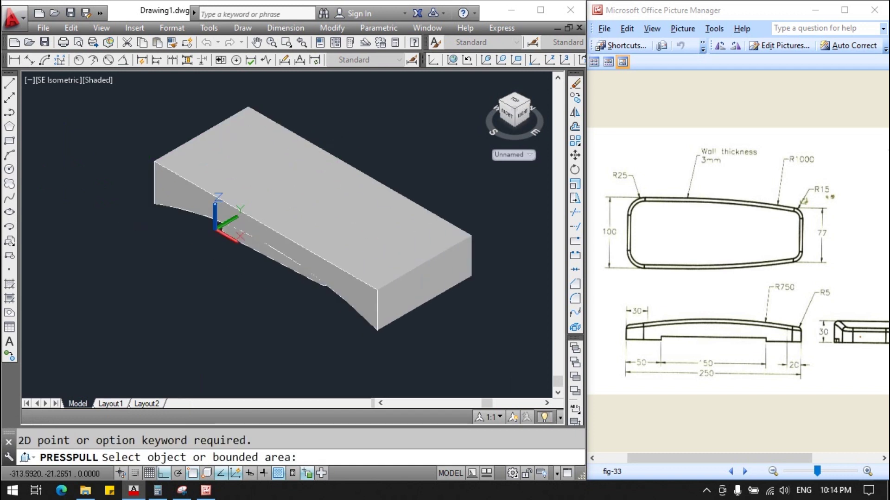
key(Return)
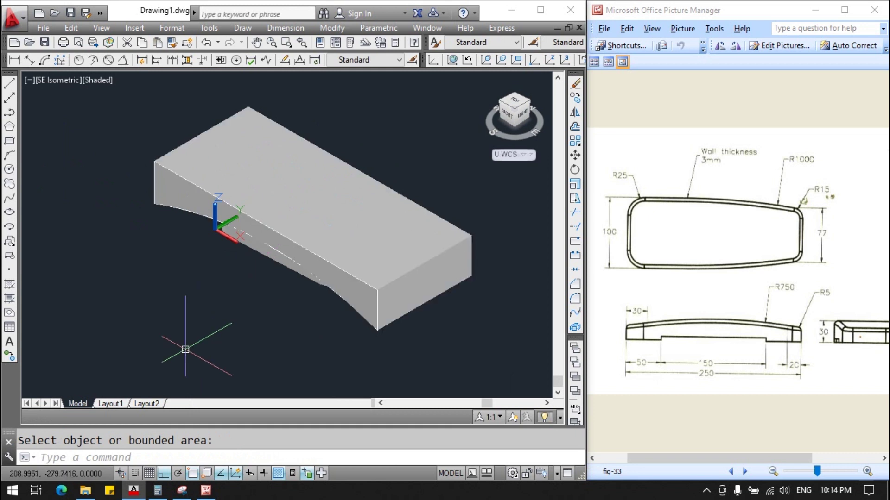
key(ctrl+z)
text(ext)
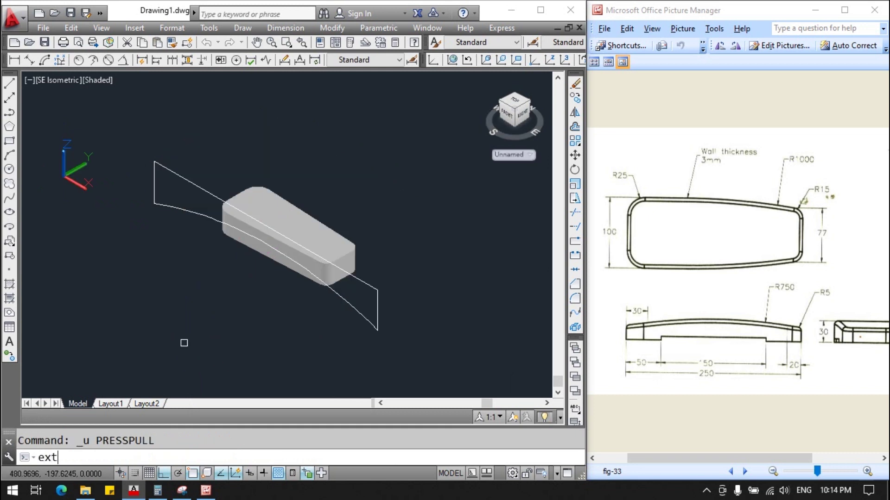
Extrude the arc-capped profile into a cutting block.
key(Return)
click(168, 203)
key(Return)
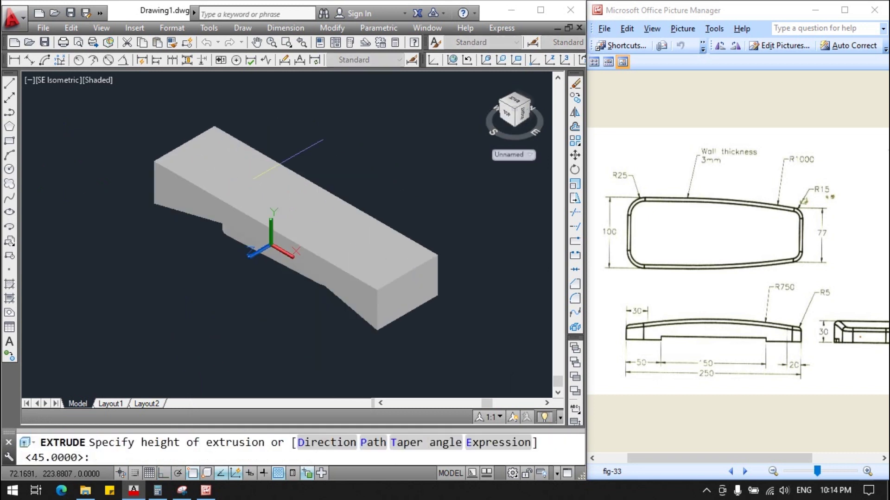
Subtract the extruded block from the armrest solid, leaving the R750 curved top.
text(S)
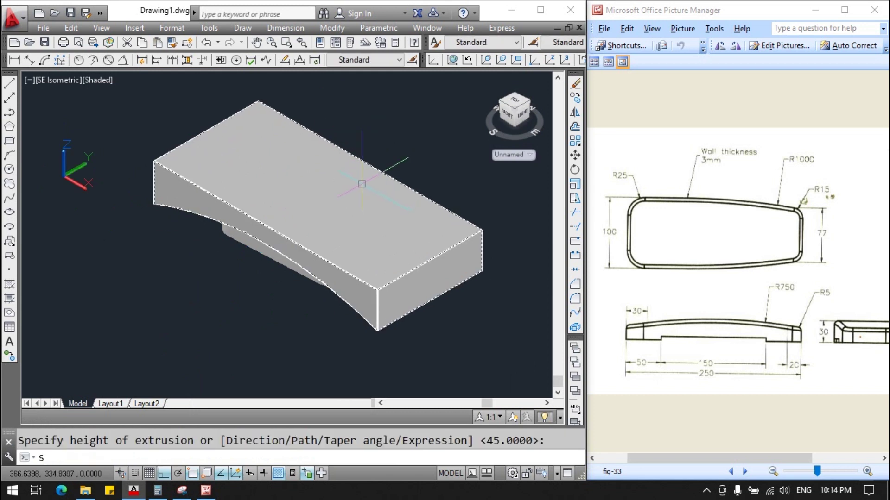
text(bt)
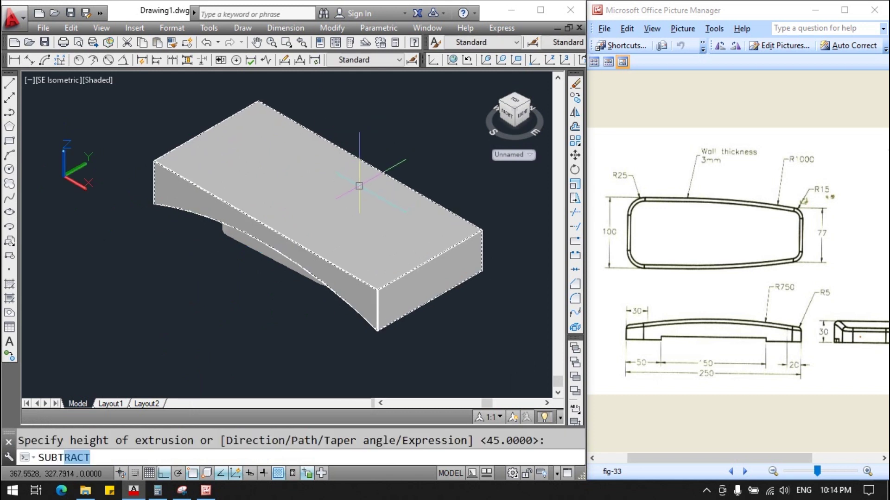
key(Return)
click(253, 251)
key(Return)
click(292, 213)
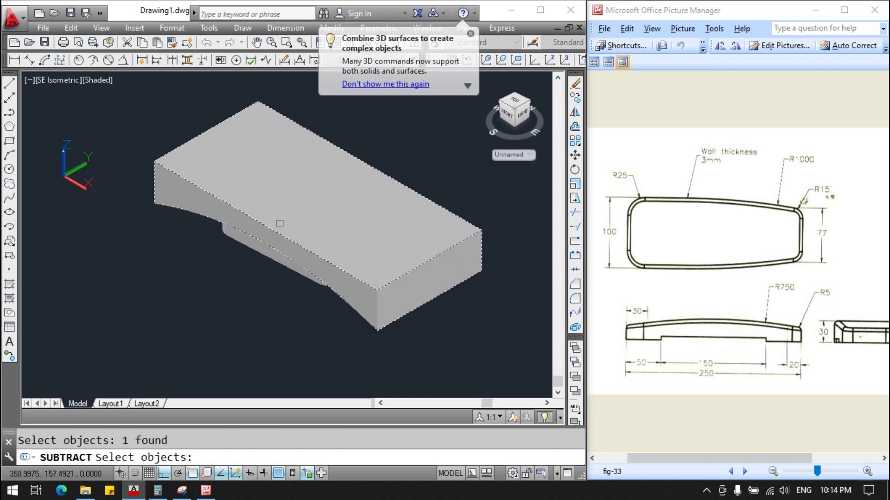
key(Return)
scroll(365, 304, up, 1)
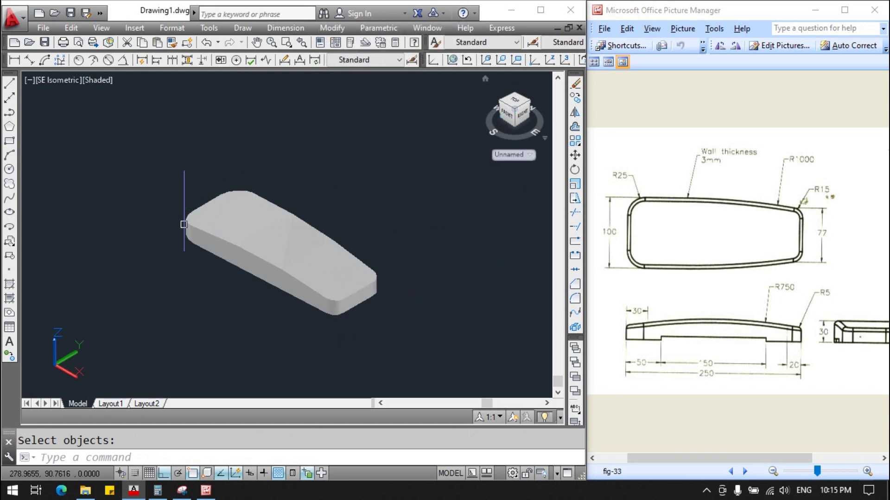
View the armrest from the front to check its R750 arched top against the reference.
click(206, 215)
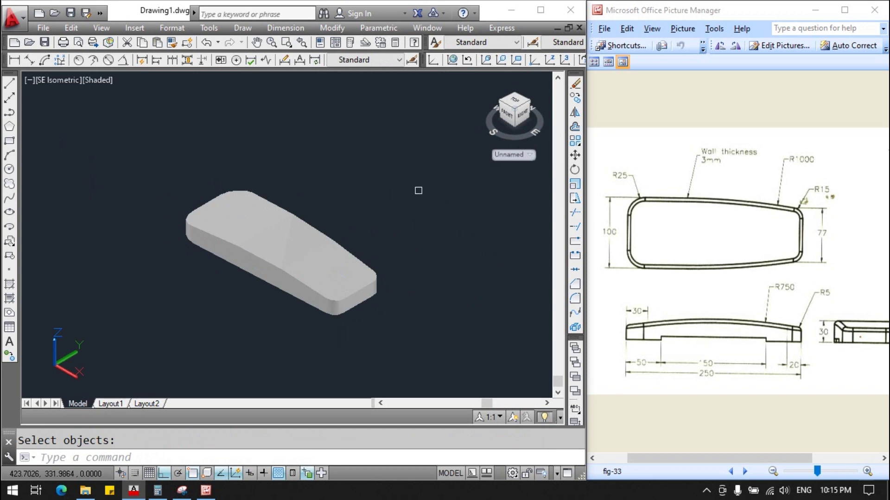
click(509, 123)
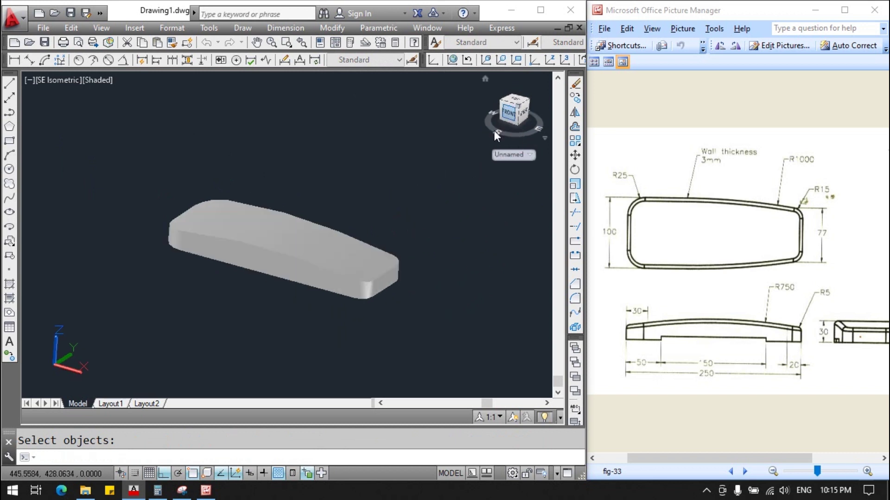
click(10, 141)
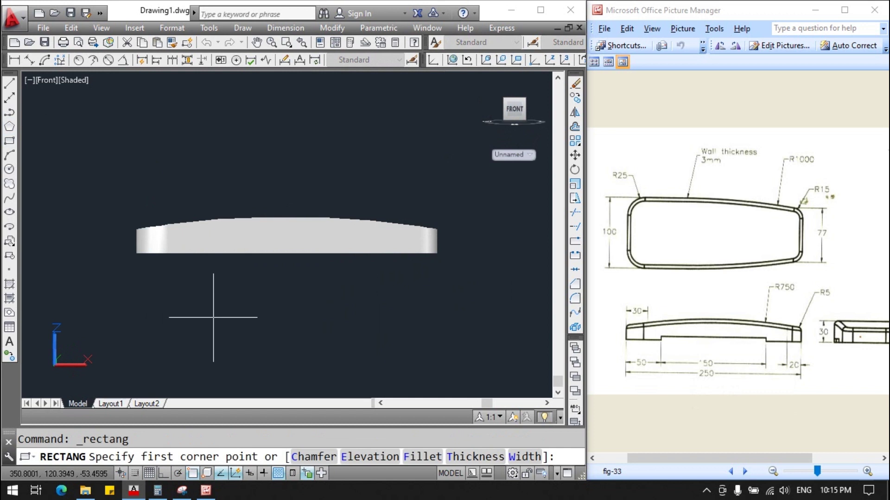
Return to SE Isometric, abandoning a first UCS attempt and resetting to World.
click(524, 103)
click(433, 59)
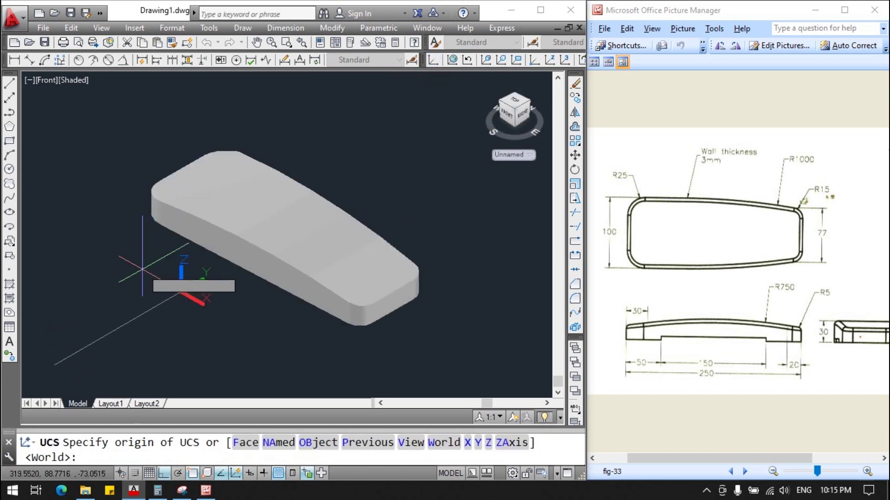
key(Return)
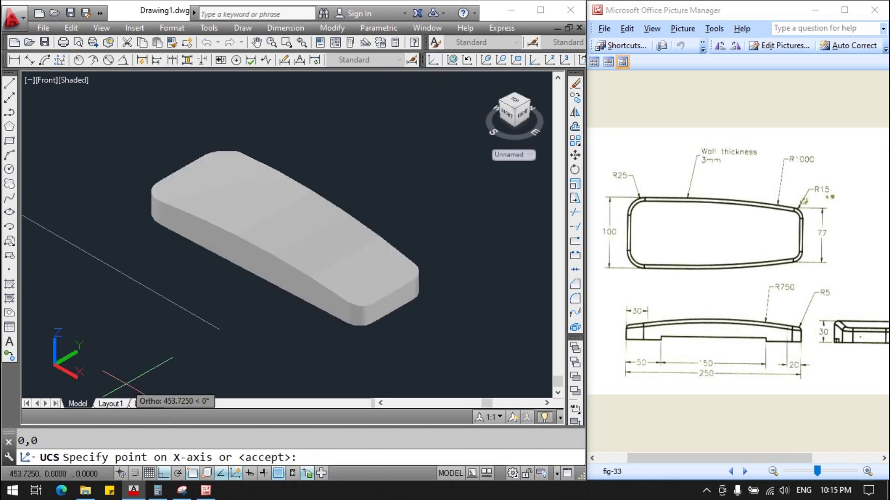
scroll(289, 340, down, 5)
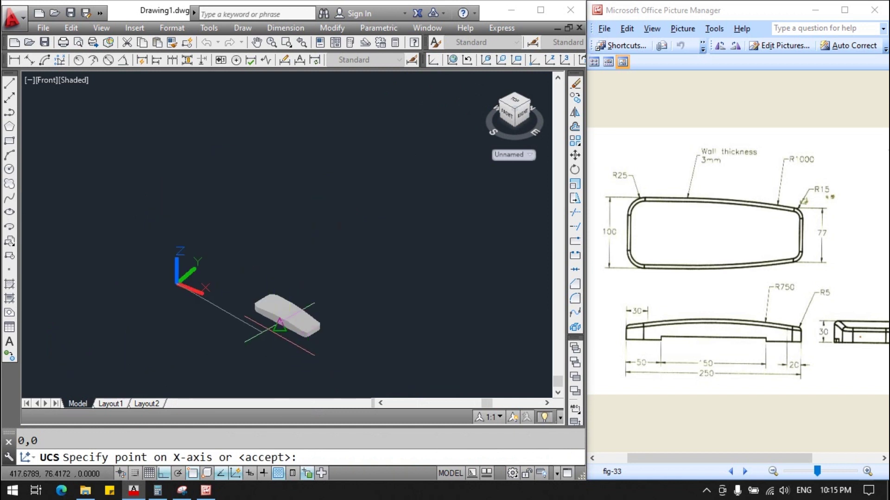
key(Escape)
click(452, 59)
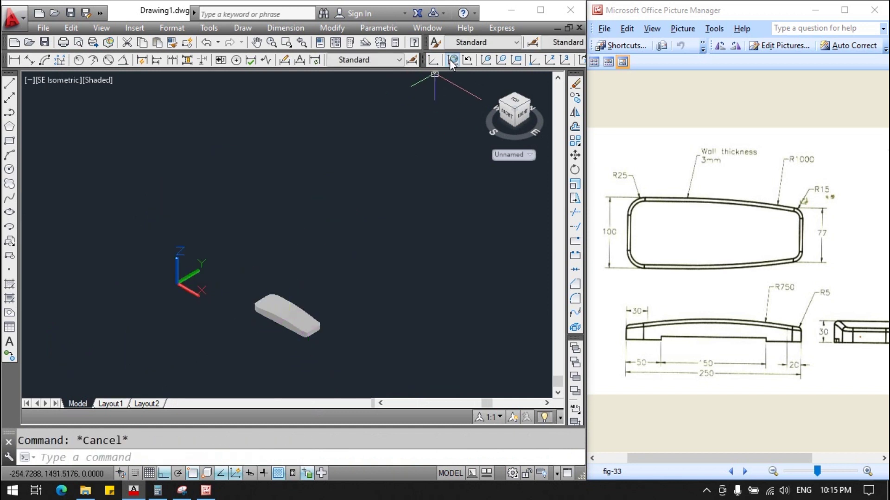
scroll(338, 304, up, 3)
scroll(238, 339, up, 2)
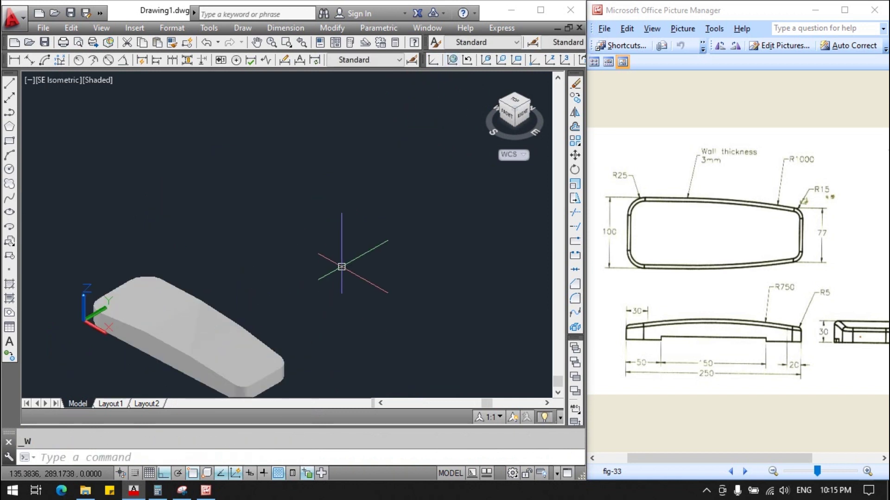
Create a UCS with origin 0,0, picking the X-axis direction and accepting the XY plane.
click(432, 59)
scroll(391, 125, down, 3)
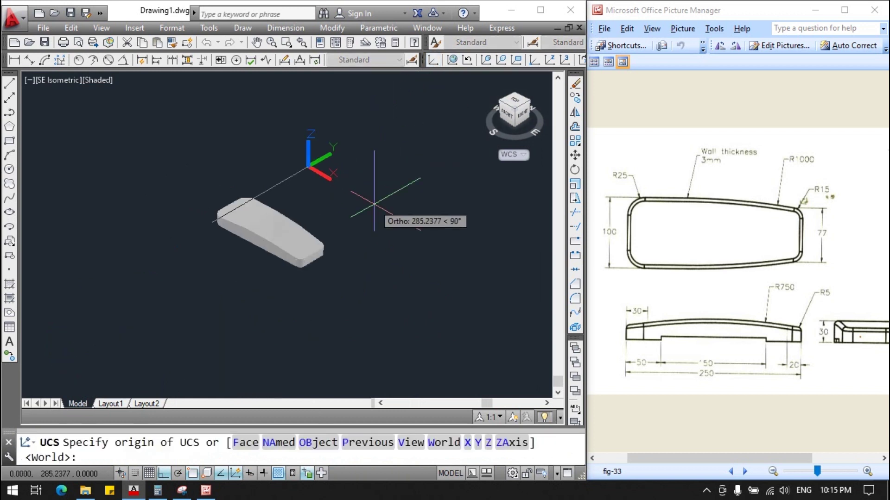
text(0,0)
key(Return)
click(426, 307)
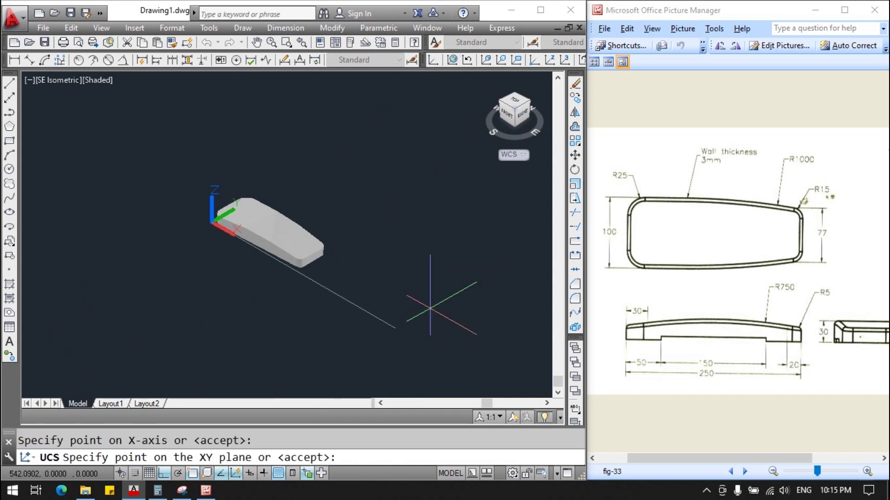
key(Return)
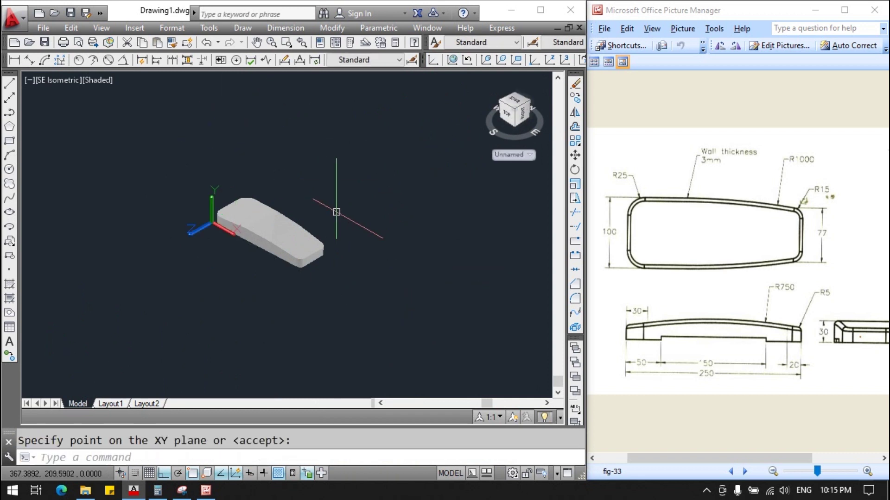
scroll(228, 198, up, 2)
Pan and zoom around the armrest to inspect the new UCS placement.
click(200, 232)
key(Escape)
scroll(260, 232, down, 2)
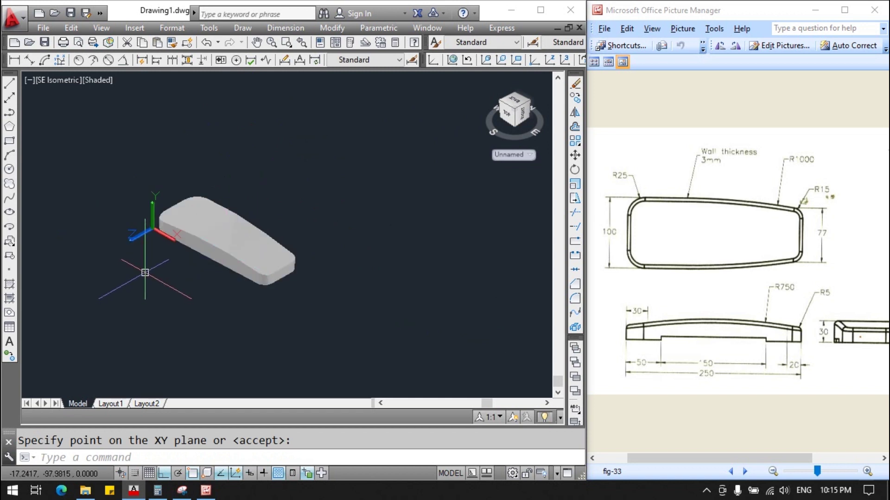
drag(753, 324, 675, 329)
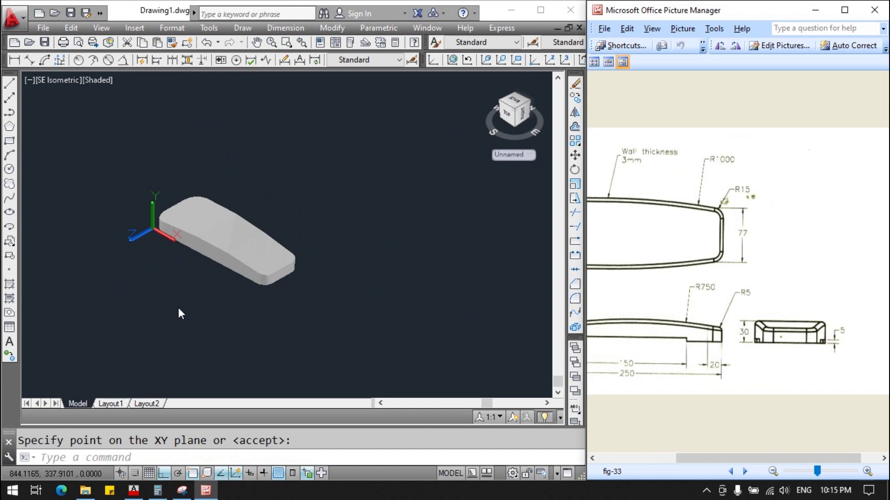
scroll(177, 308, up, 1)
scroll(47, 232, down, 3)
scroll(48, 232, up, 2)
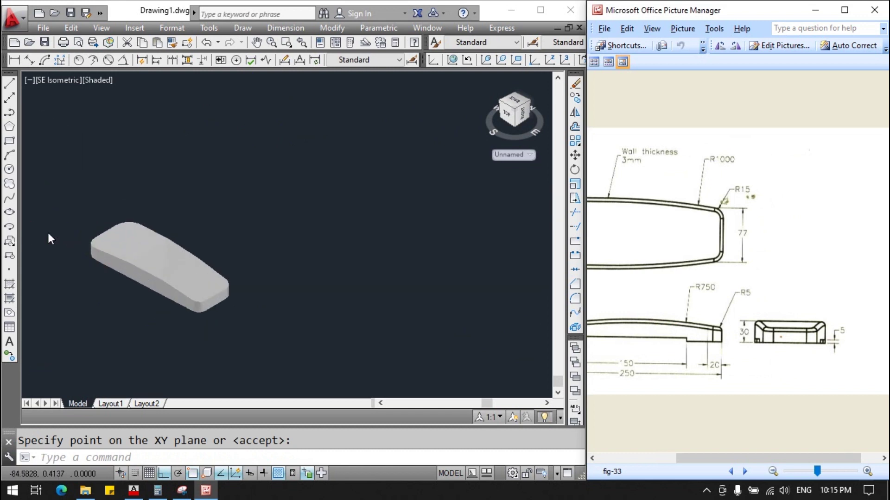
scroll(48, 231, up, 2)
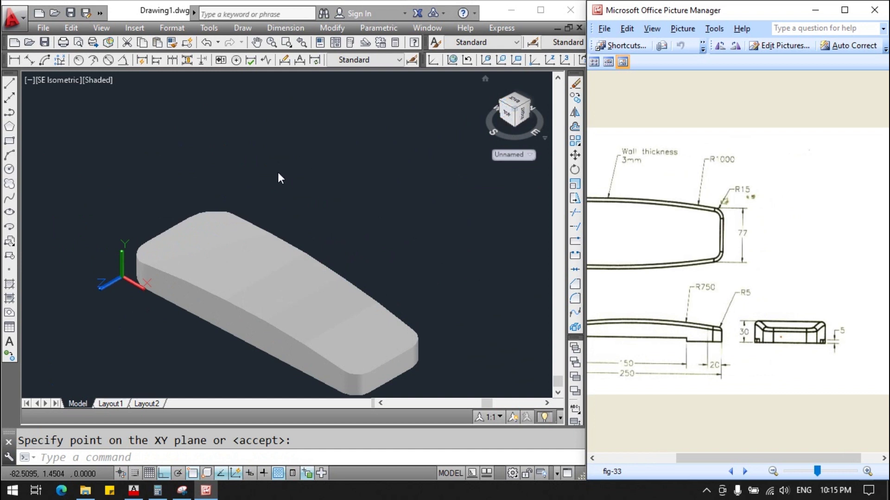
scroll(278, 172, up, 2)
scroll(266, 179, down, 4)
scroll(94, 237, up, 1)
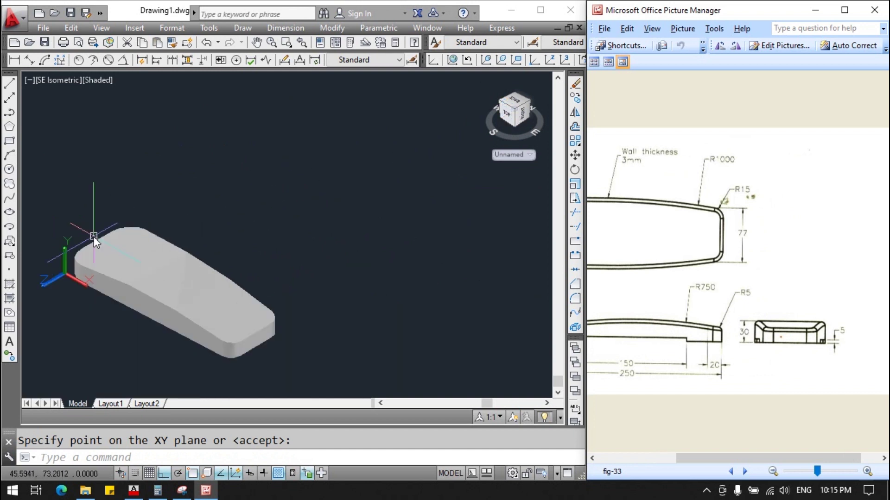
scroll(94, 237, down, 2)
scroll(54, 267, up, 3)
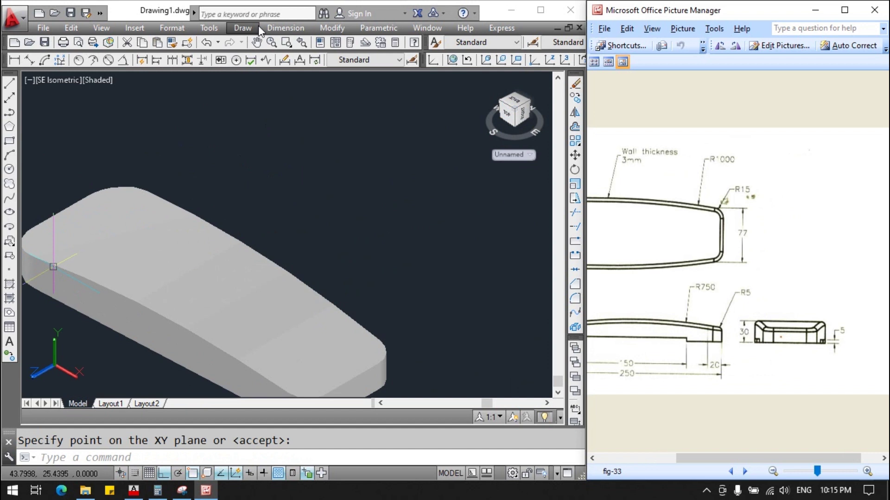
Start FILLETEDGE after a mistyped first try, leaving the radius at 1.
click(127, 453)
text(efi)
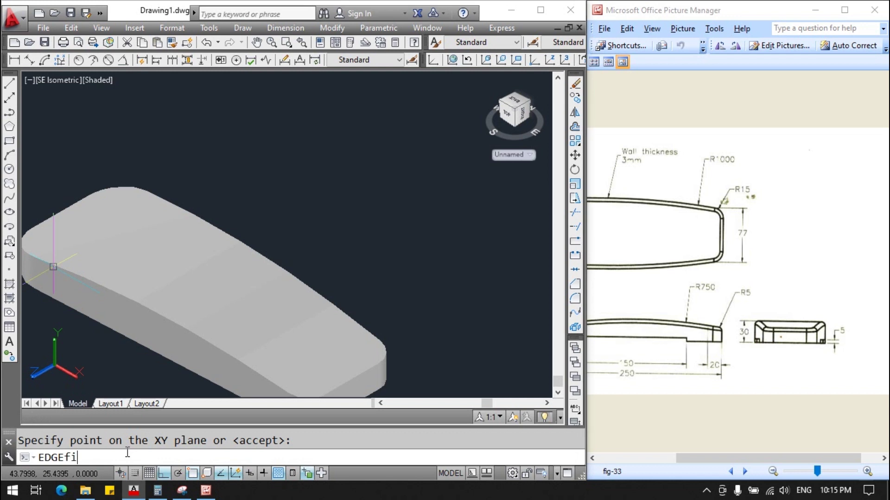
text(et)
key(Return)
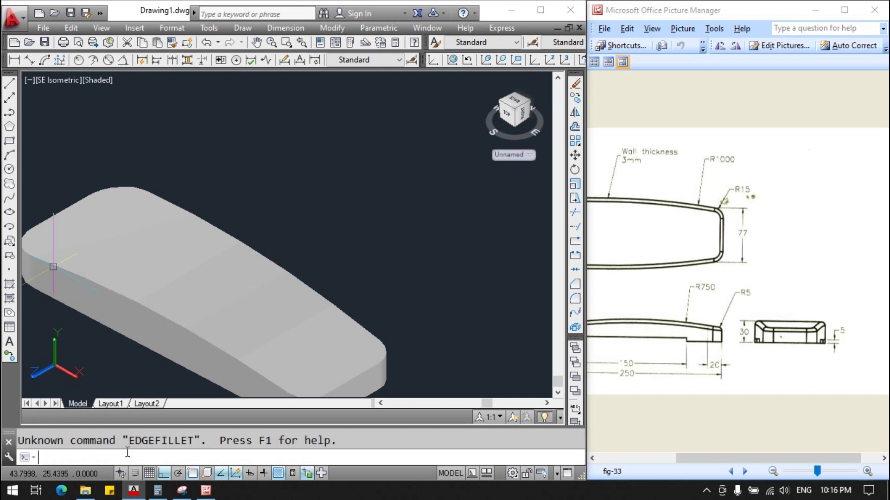
scroll(186, 393, down, 3)
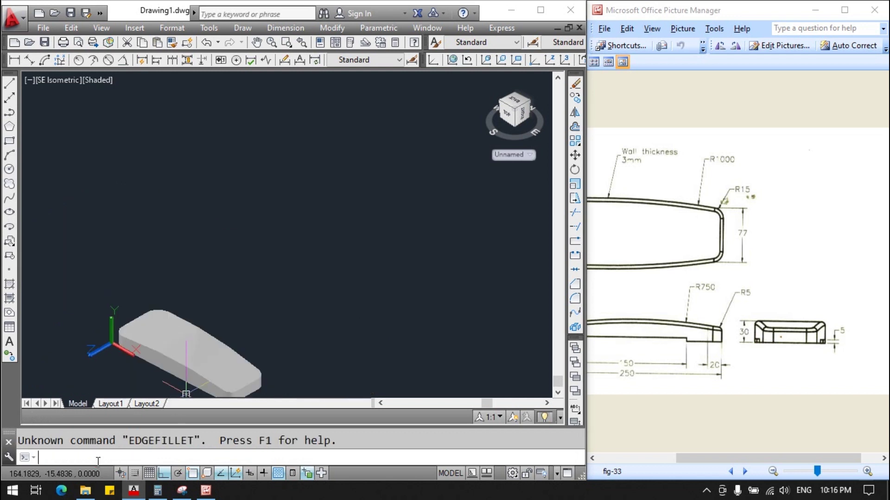
text(Ed)
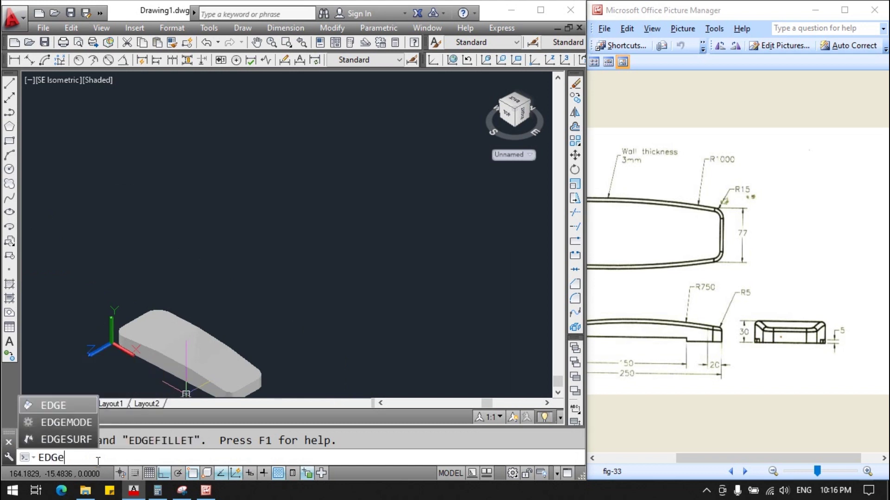
text(fille)
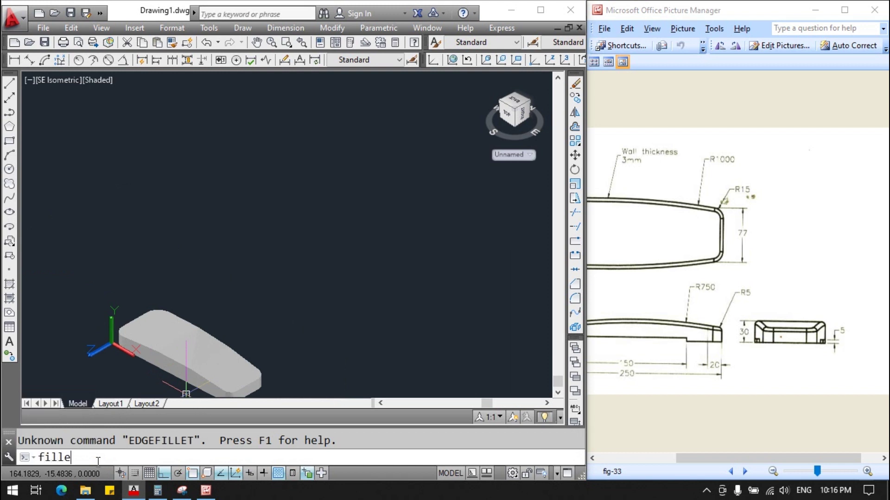
text(te)
key(Return)
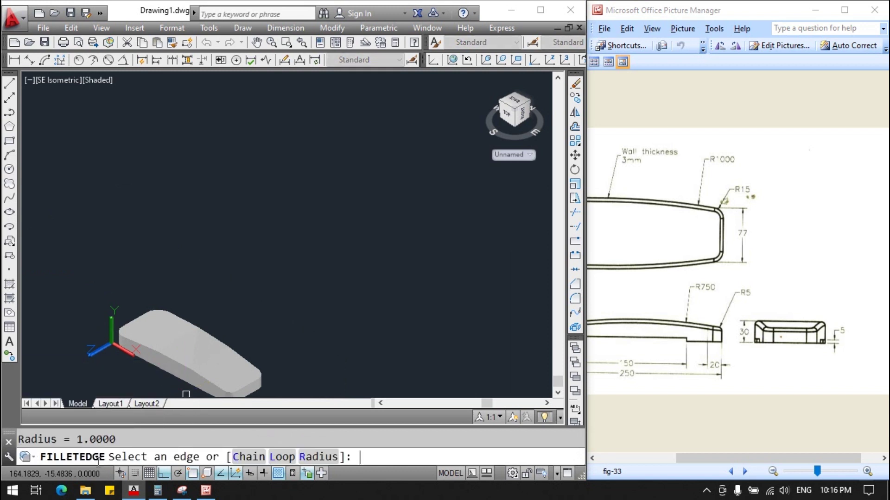
Set the edge fillet radius to 5 and bring the solid into a good working view.
click(318, 457)
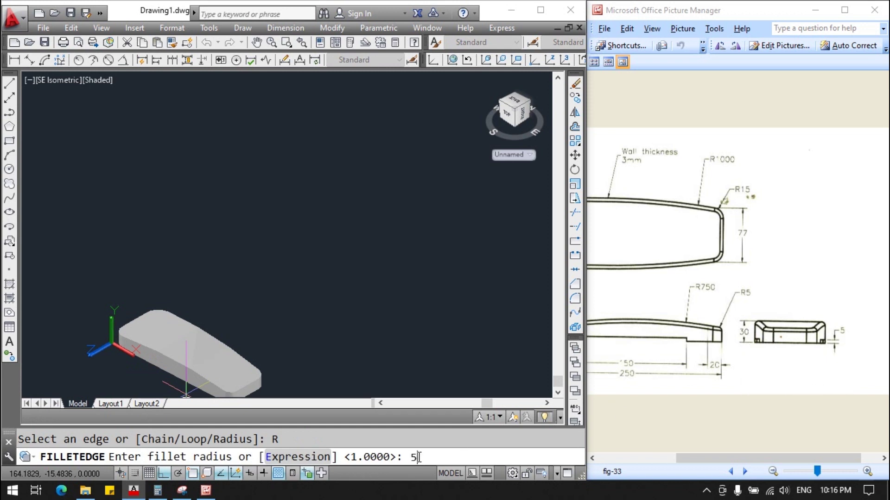
key(Return)
scroll(360, 351, down, 2)
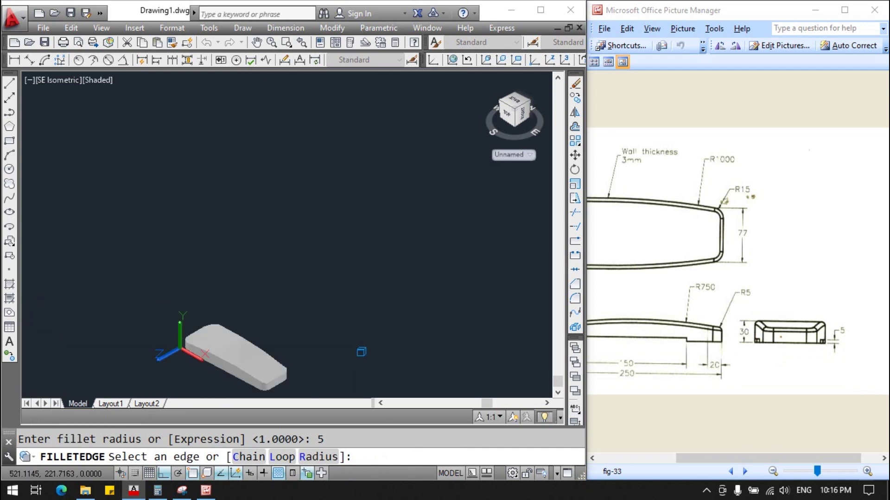
middle_drag(360, 352, 463, 336)
scroll(469, 333, up, 5)
scroll(468, 334, down, 3)
scroll(453, 338, up, 2)
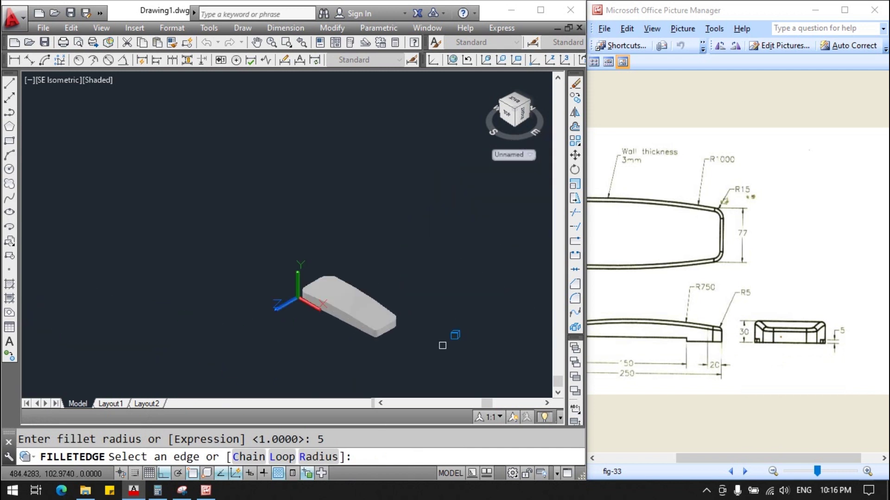
scroll(390, 316, up, 2)
scroll(376, 330, up, 2)
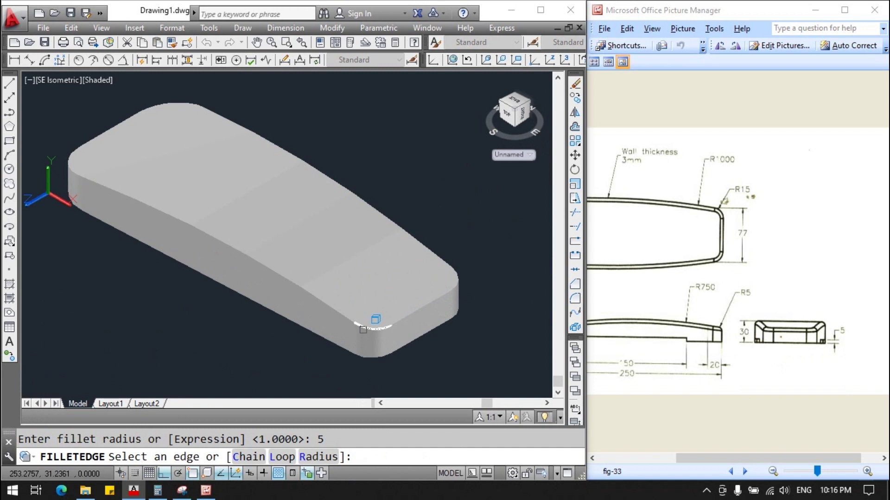
Pick the armrest's perimeter edges and apply the radius 5 fillet.
click(366, 330)
click(433, 302)
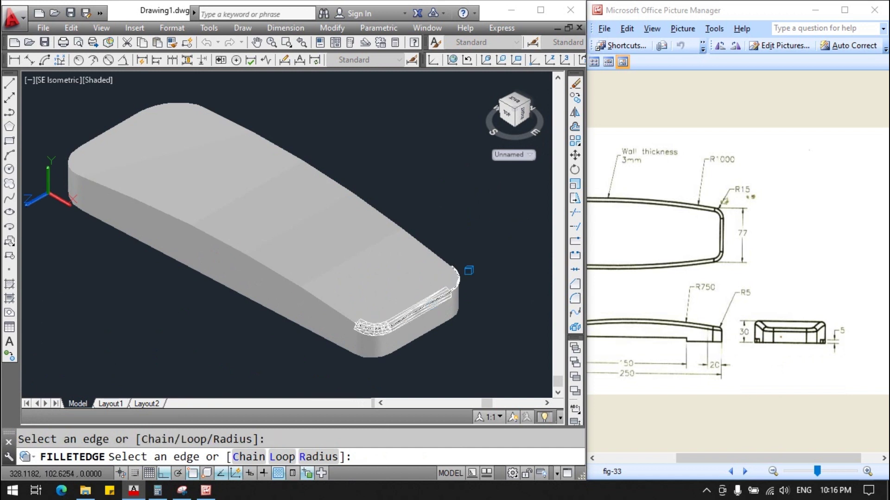
click(456, 281)
click(434, 252)
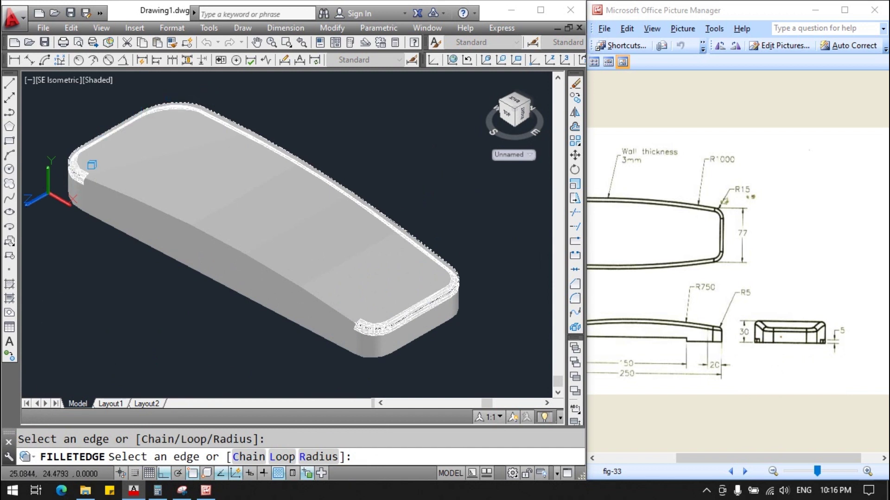
click(100, 182)
key(Return)
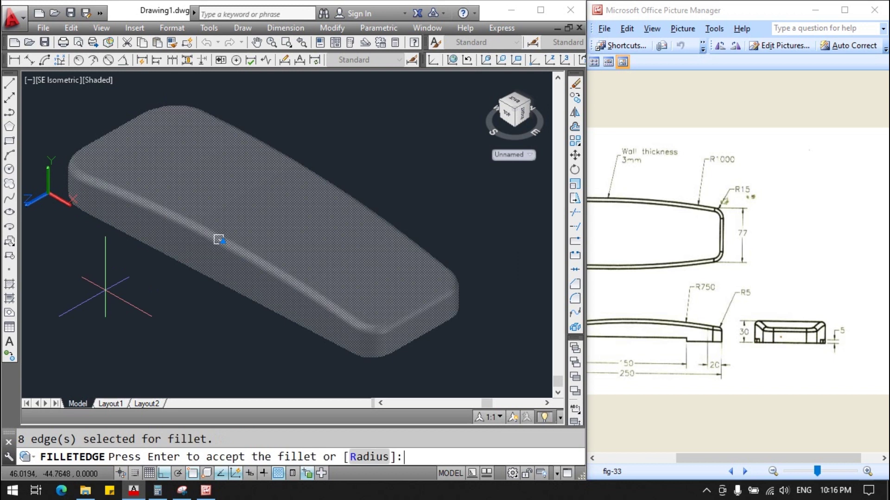
key(Return)
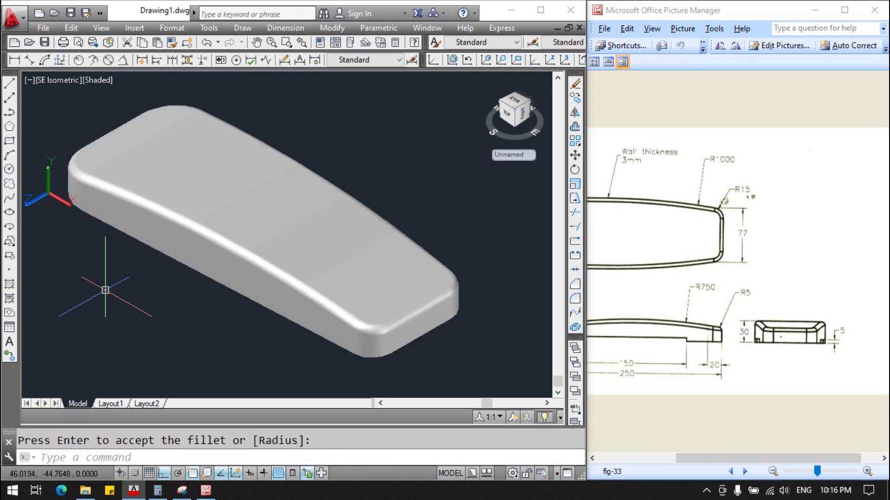
Draw a 150 × 5 rectangle with its first corner at 50,0.
text(rec)
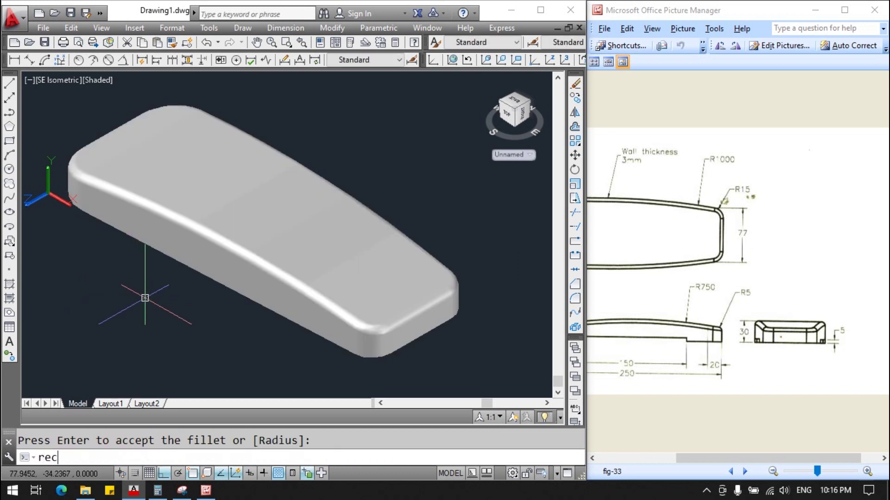
key(Return)
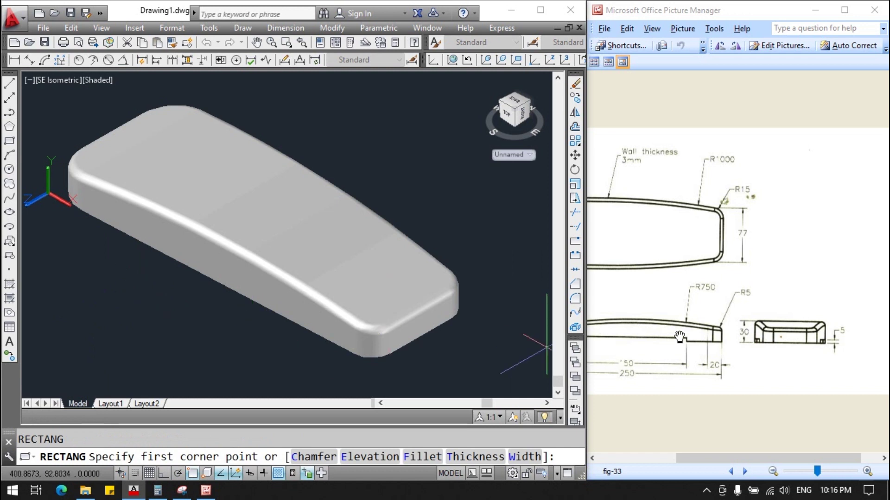
drag(632, 357, 735, 357)
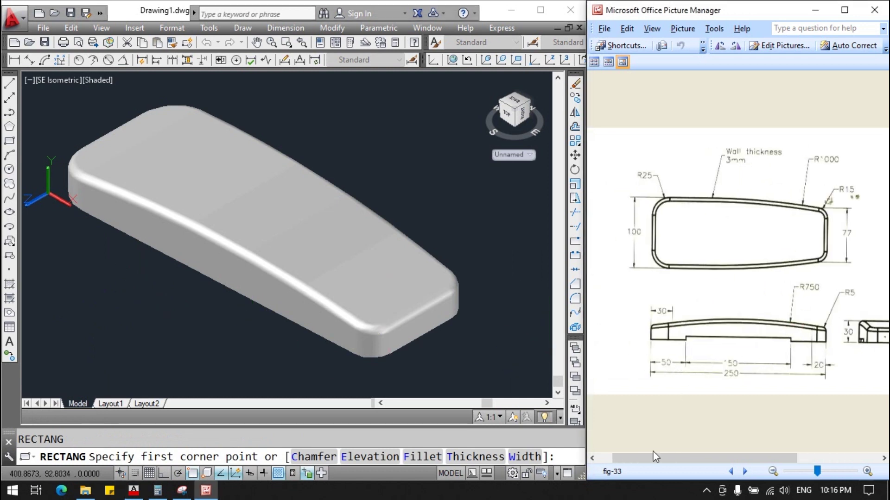
click(558, 459)
text(5)
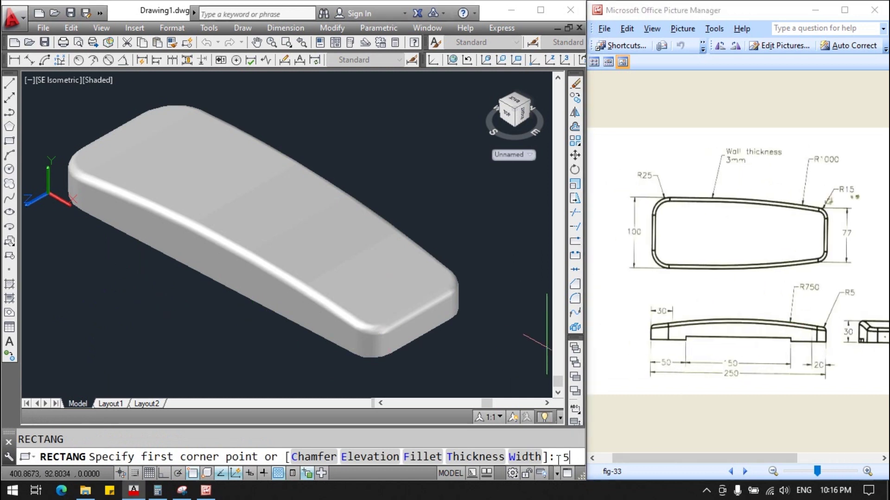
text(0,5)
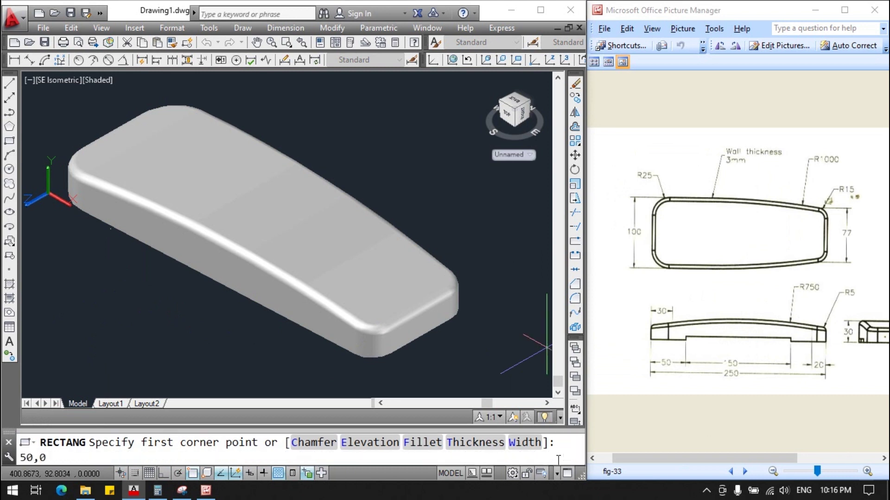
key(Return)
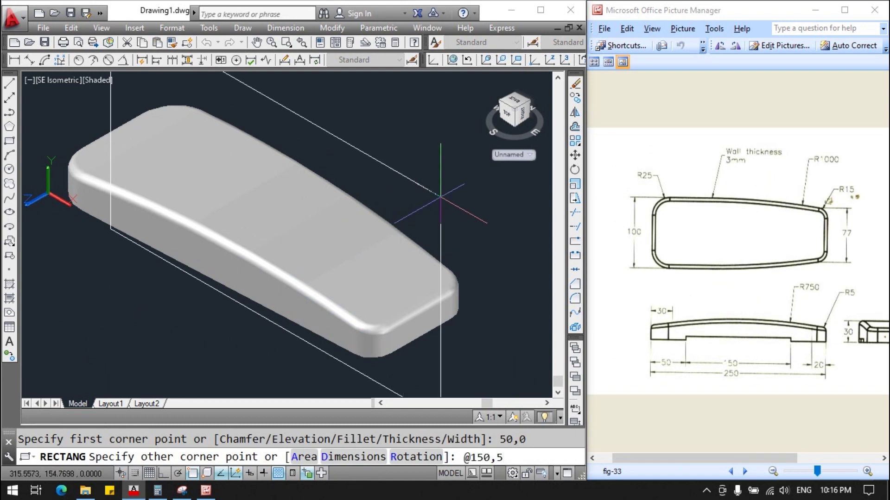
key(Return)
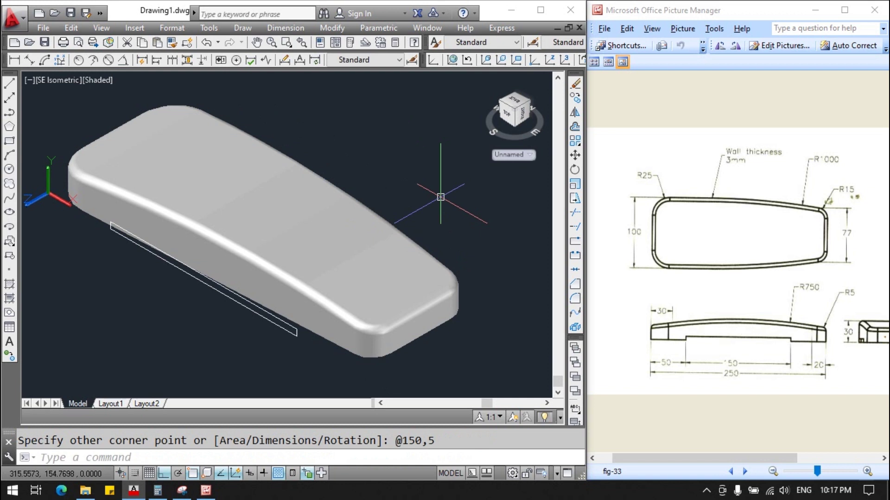
text(EX)
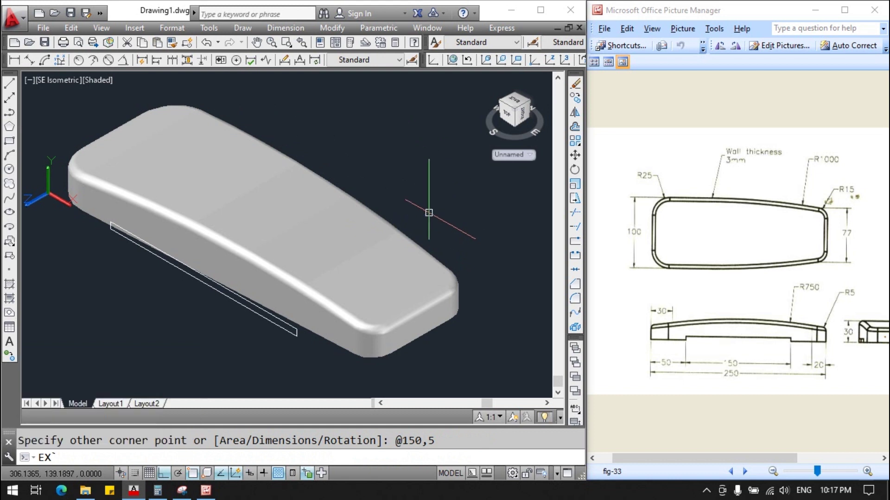
key(Escape)
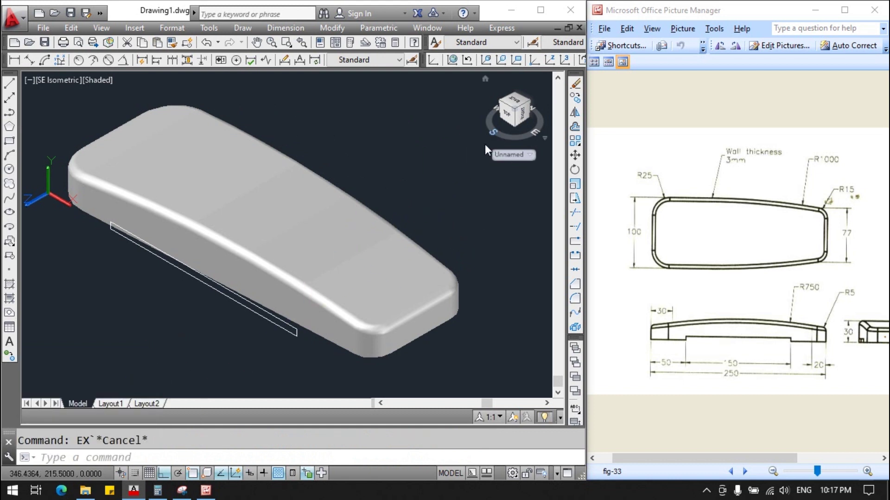
Set the UCS to World and orbit to view the armrest's flat underside.
click(452, 60)
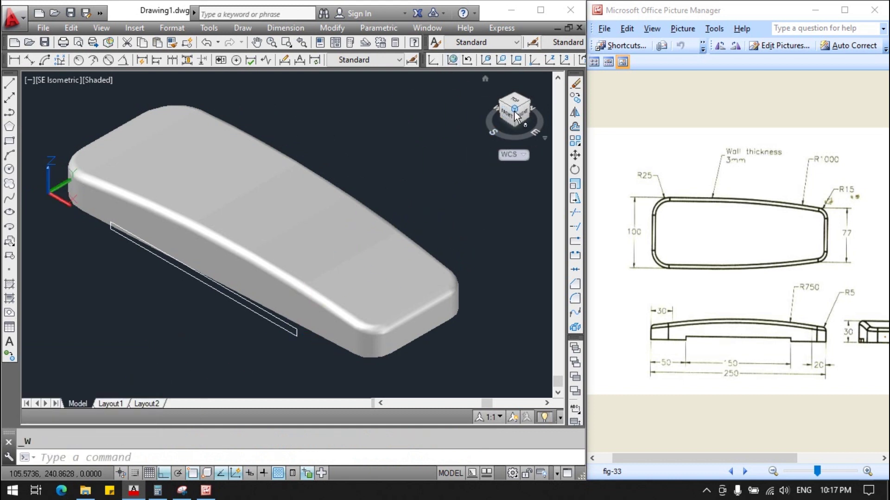
drag(515, 115, 507, 129)
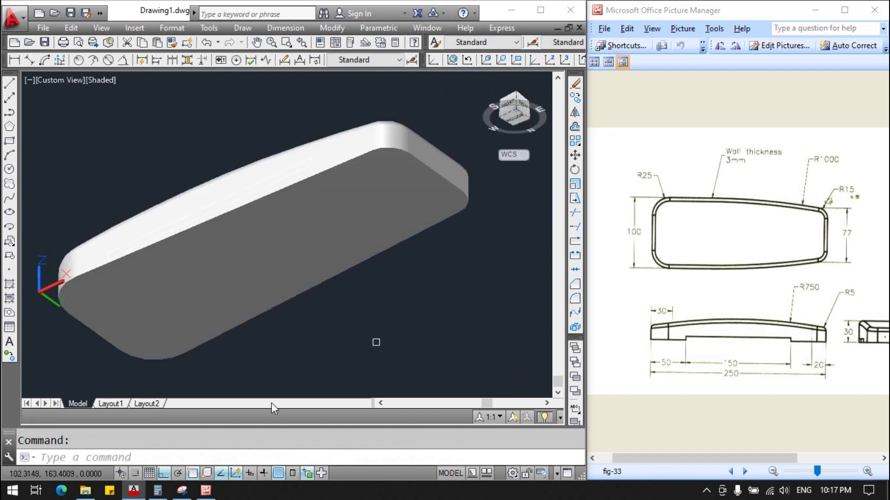
click(155, 457)
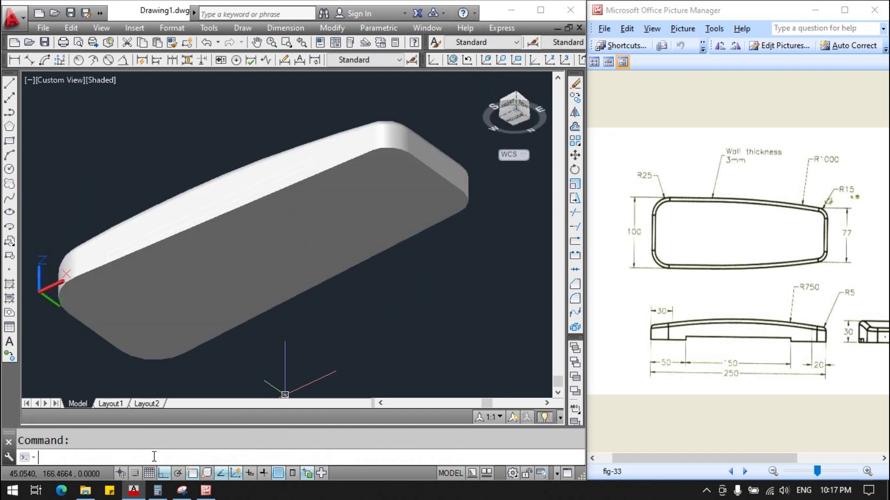
click(226, 197)
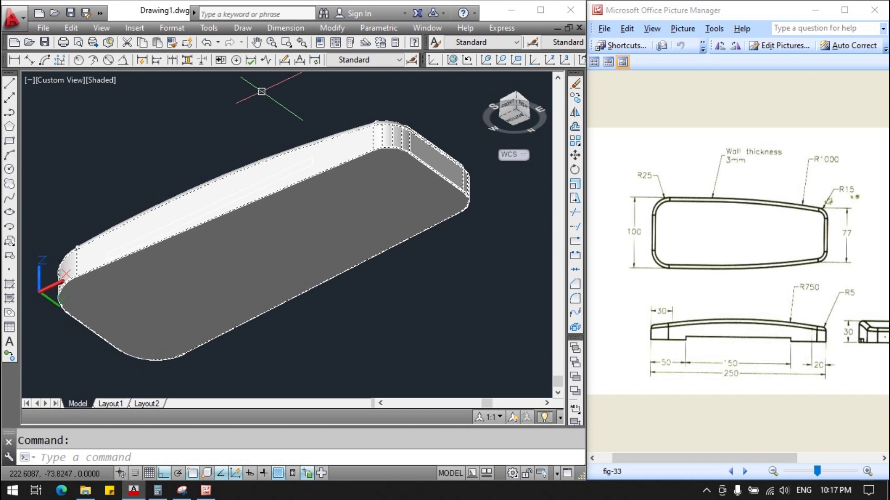
click(304, 27)
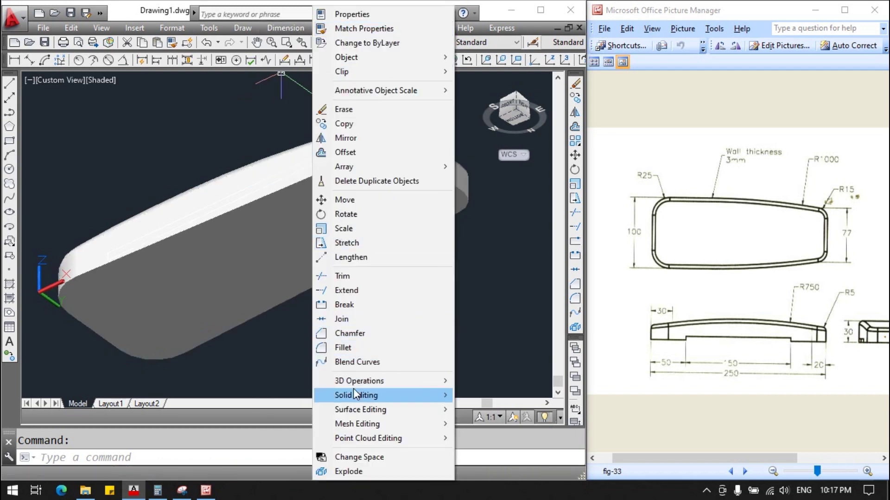
Start shelling the armrest and select the faces to remove.
mouse_move(381, 394)
click(421, 321)
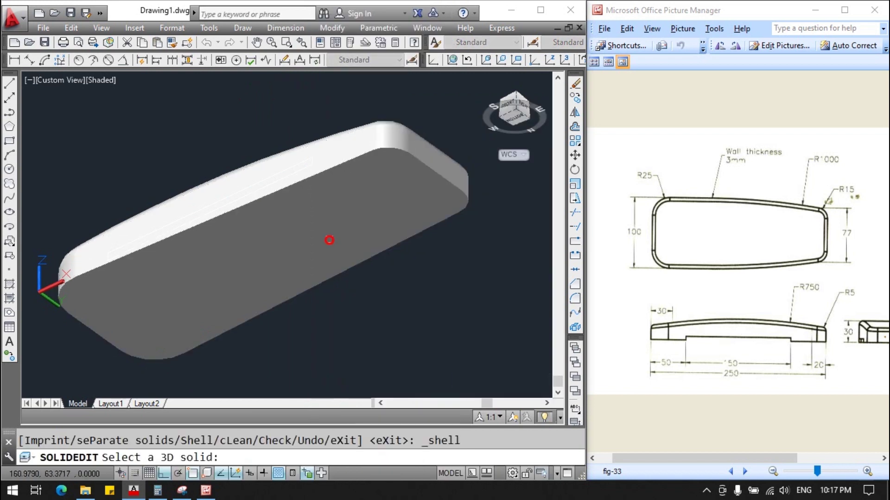
click(331, 241)
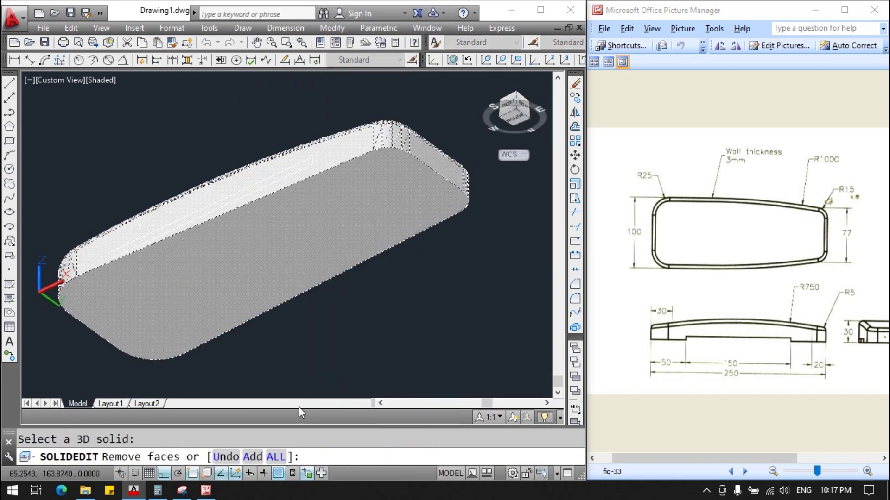
click(253, 458)
click(262, 458)
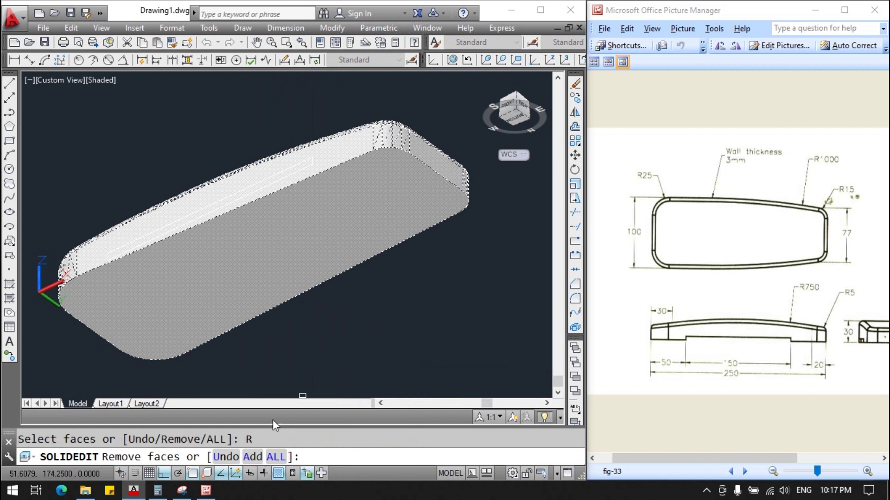
click(263, 279)
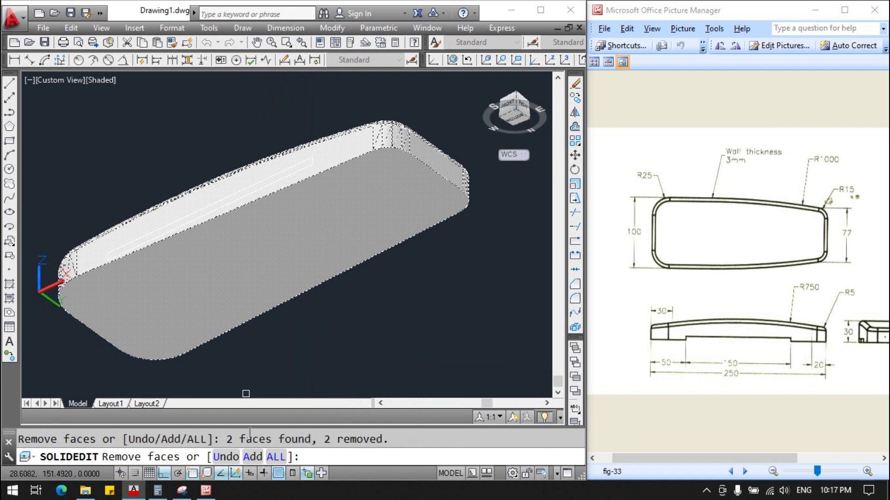
click(252, 459)
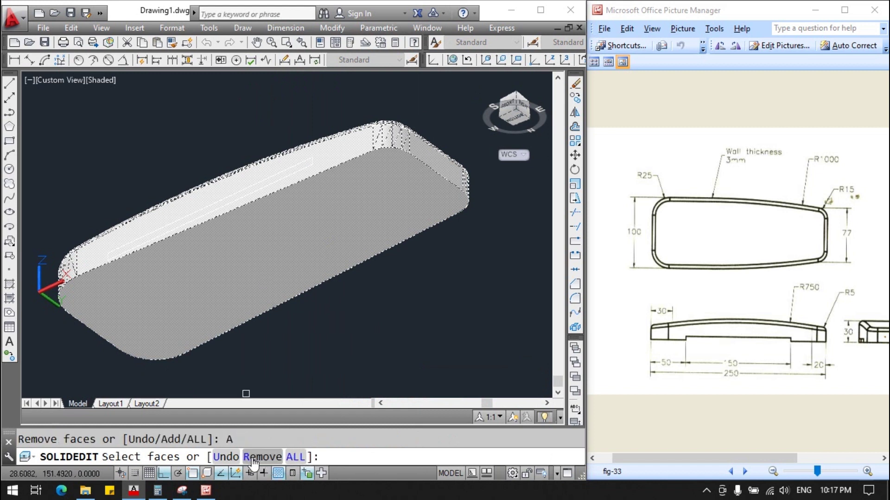
click(248, 272)
click(265, 456)
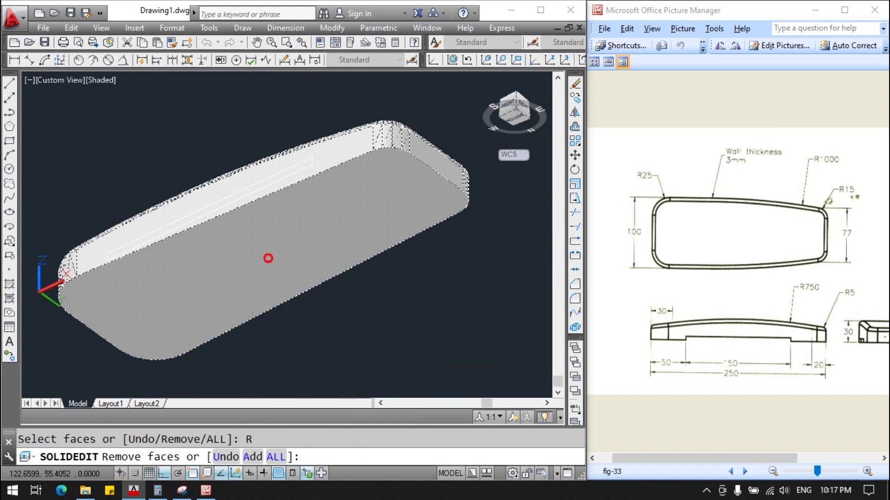
click(268, 258)
click(273, 253)
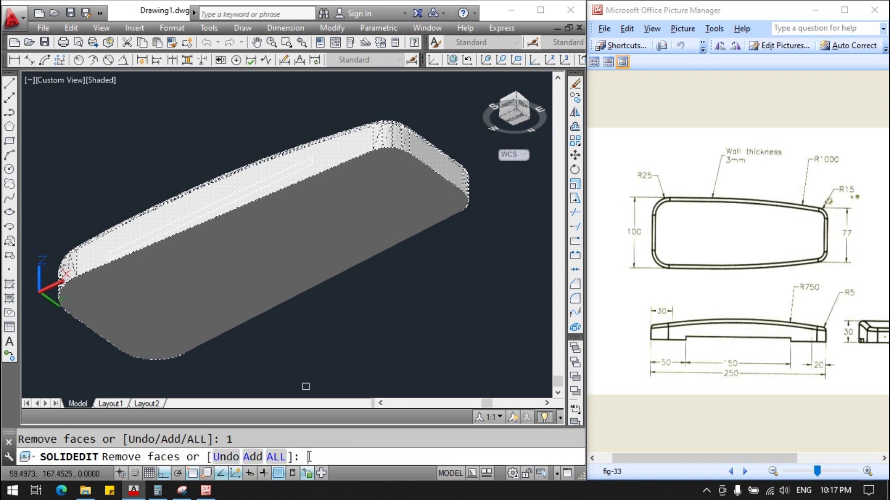
Apply a 1-unit shell offset, orbit to check it, and end SOLIDEDIT.
key(Return)
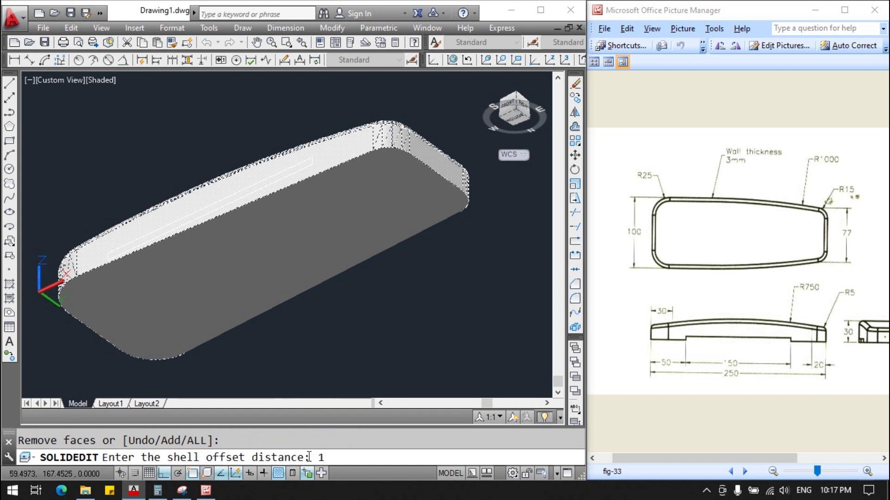
key(Return)
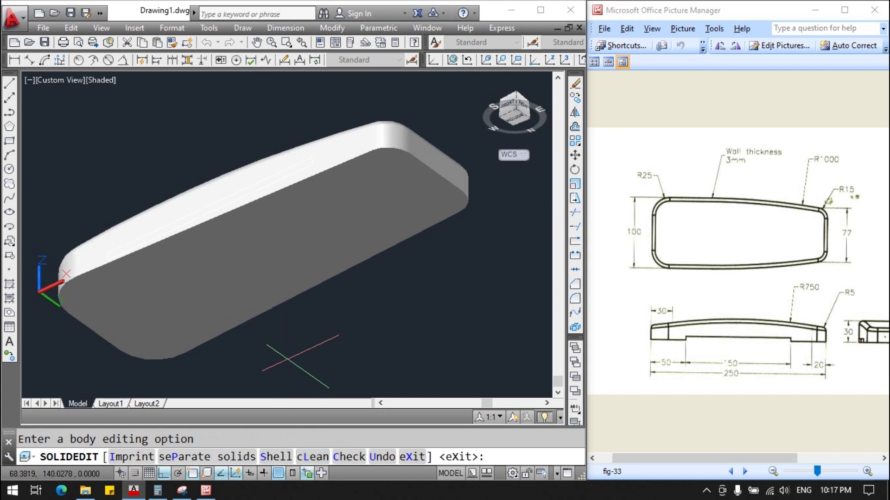
mouse_move(515, 108)
mouse_move(516, 100)
mouse_down()
mouse_move(495, 96)
mouse_move(516, 99)
mouse_up()
key(Escape)
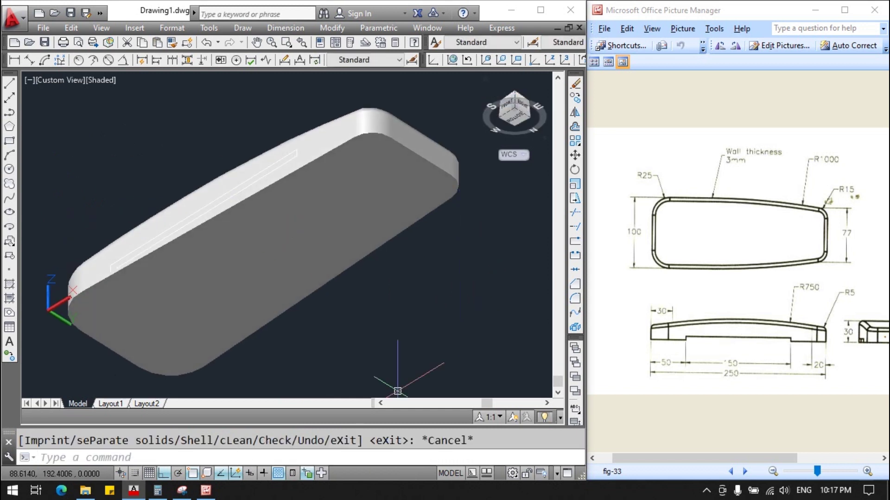
Switch to 2D Wireframe to check the hollow interior, then back to Shaded.
click(285, 27)
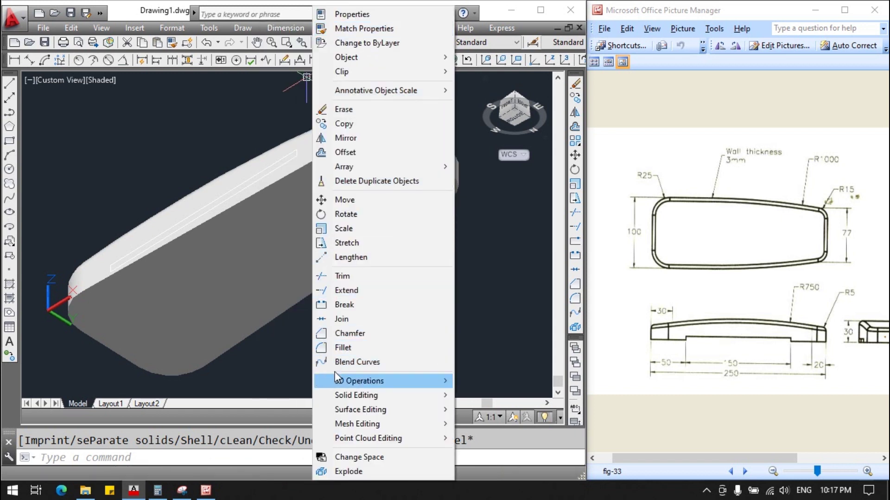
key(Escape)
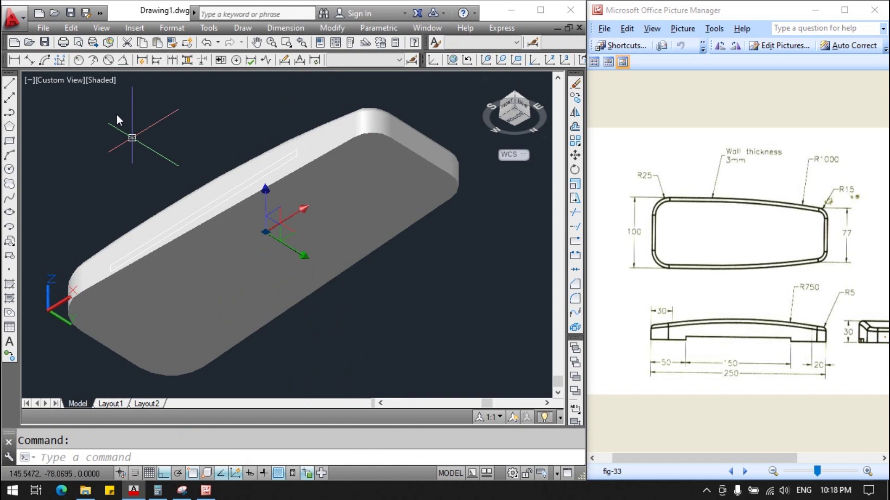
key(Escape)
click(103, 81)
click(126, 111)
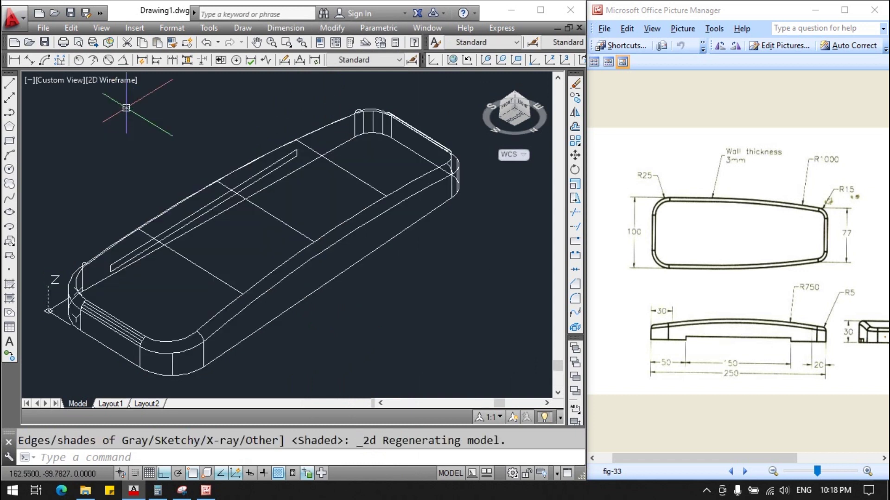
click(100, 79)
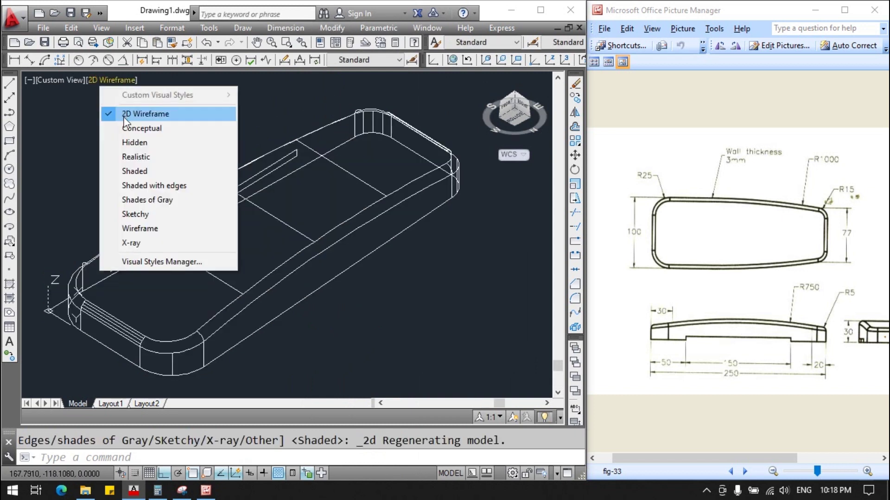
click(124, 117)
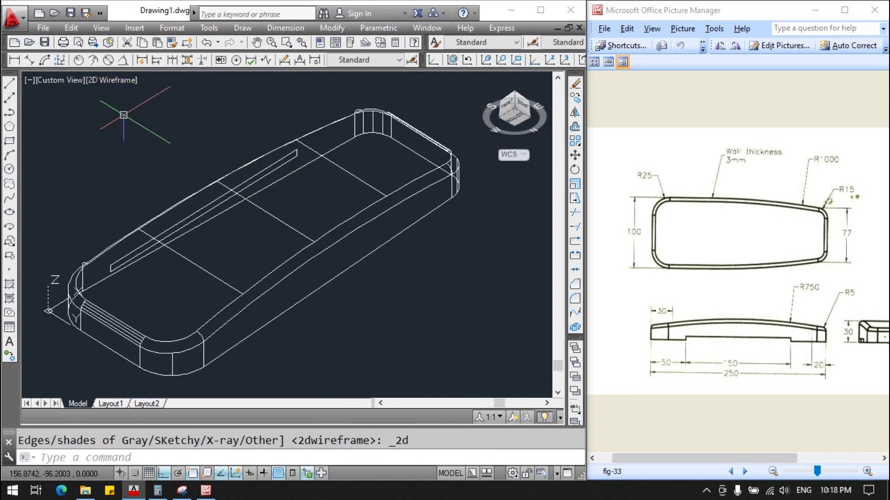
click(118, 82)
click(141, 175)
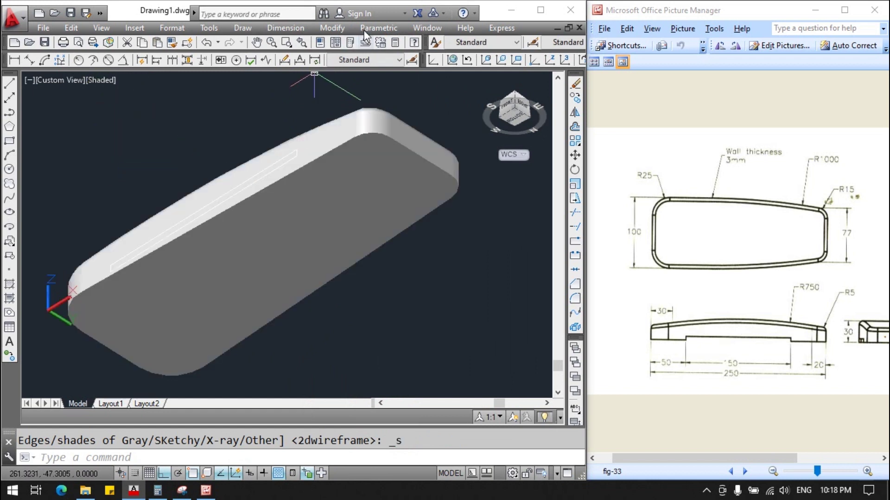
click(338, 28)
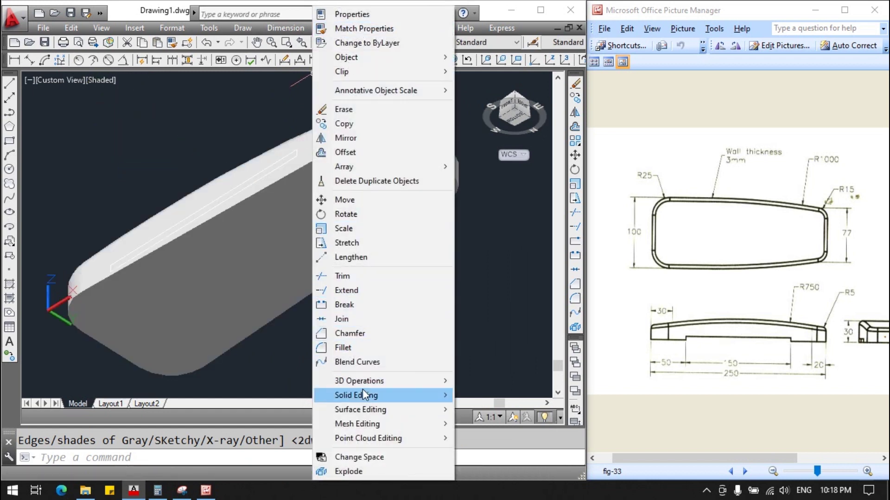
Shell the armrest with a 1-unit wall, removing one flat face.
mouse_move(356, 395)
click(482, 411)
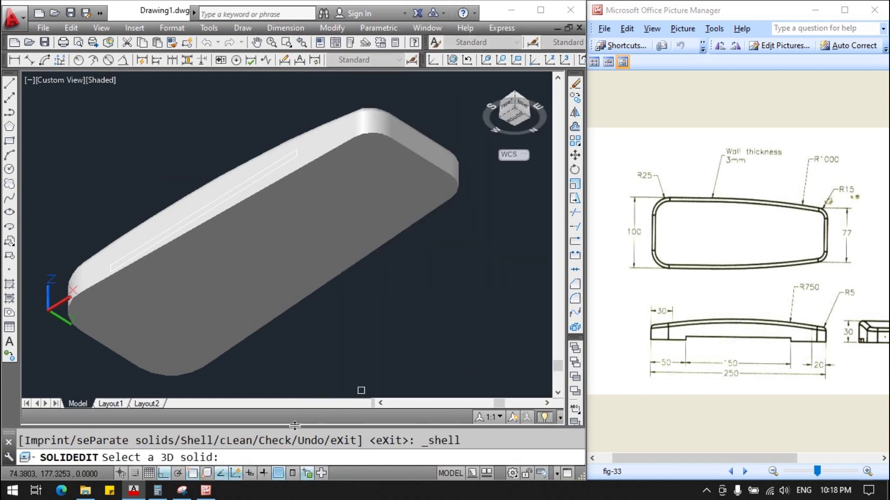
click(248, 253)
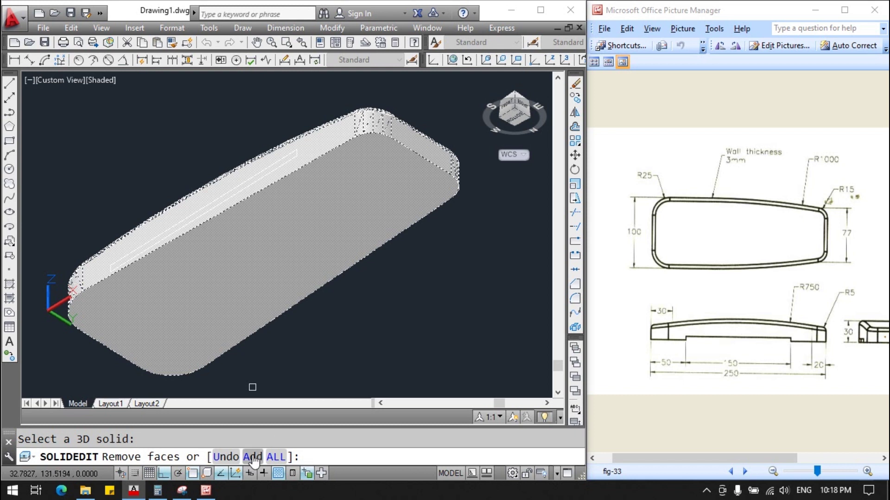
click(248, 299)
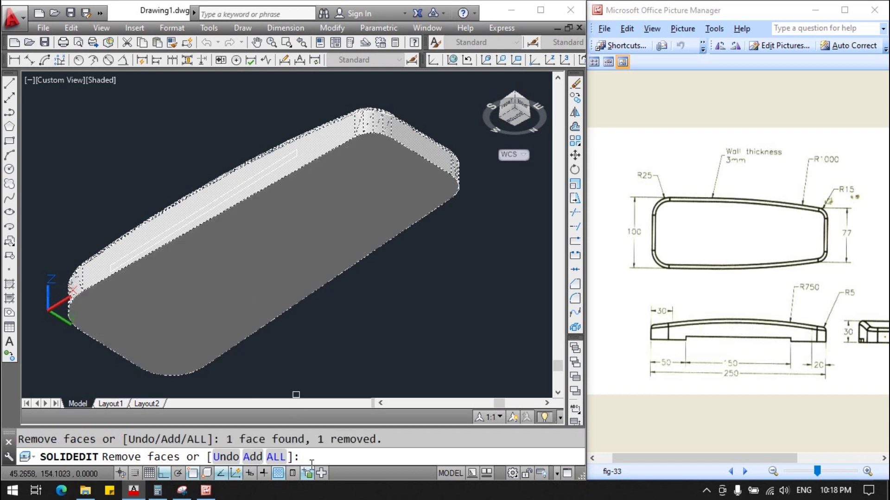
key(Return)
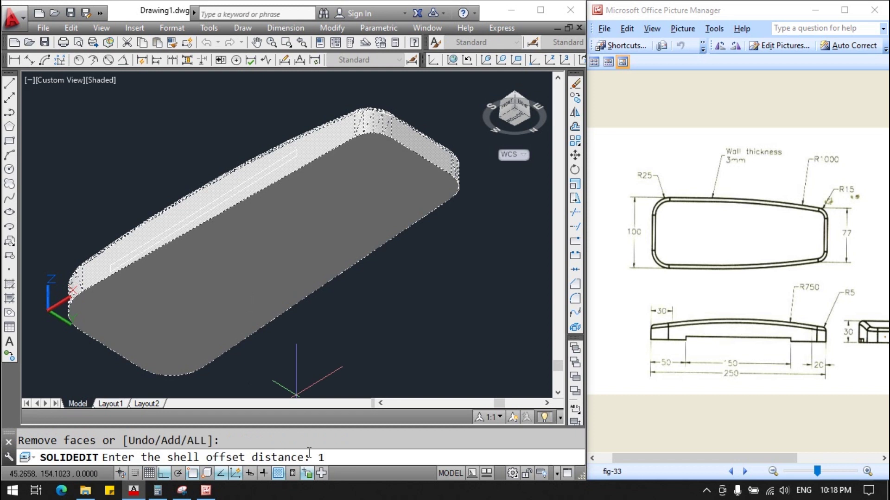
key(Return)
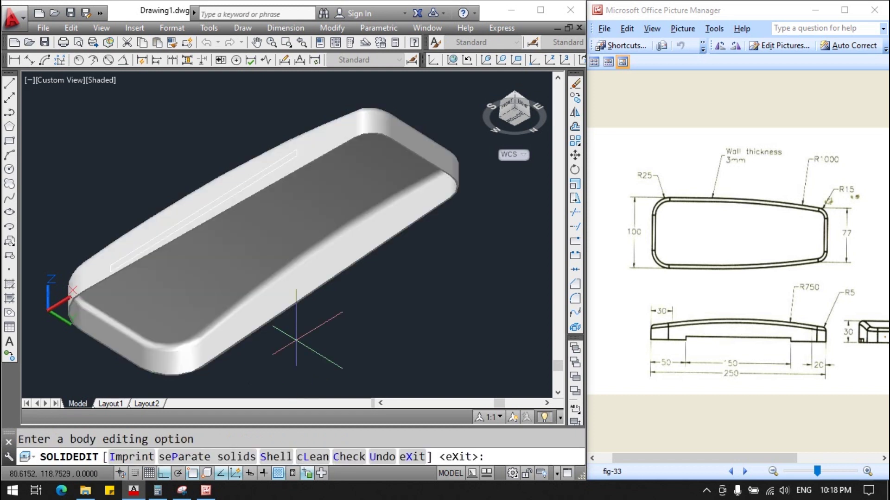
click(514, 98)
text(ext)
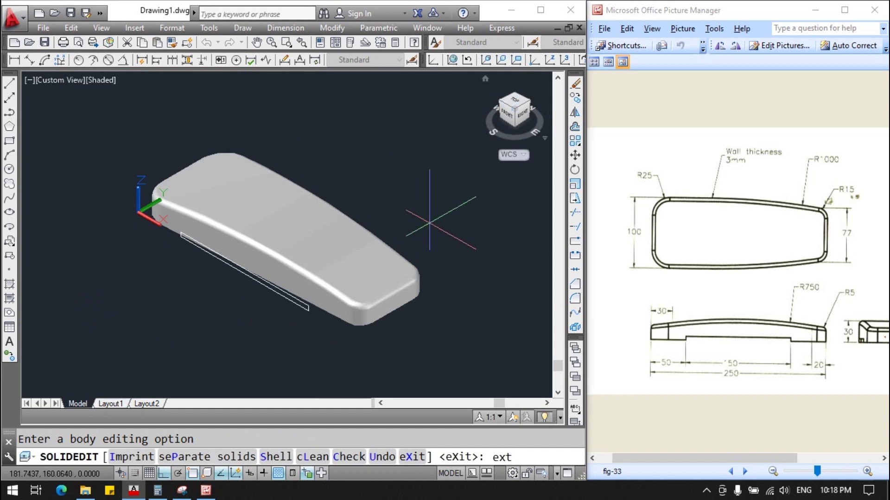
Extrude the thin 150 × 5 rectangle into a slab.
key(Return)
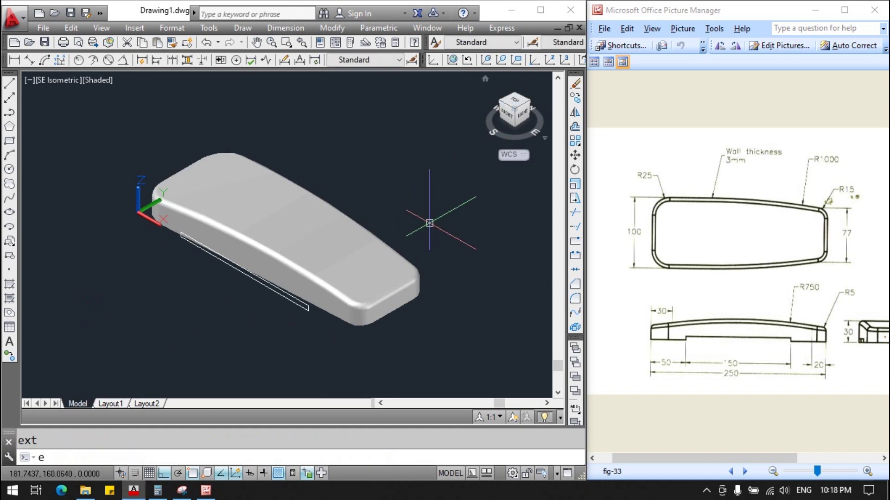
key(Return)
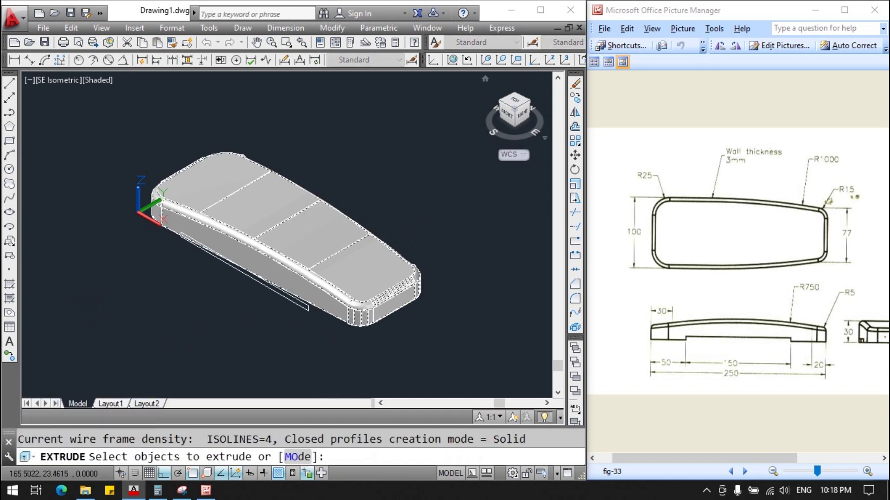
click(299, 305)
key(Return)
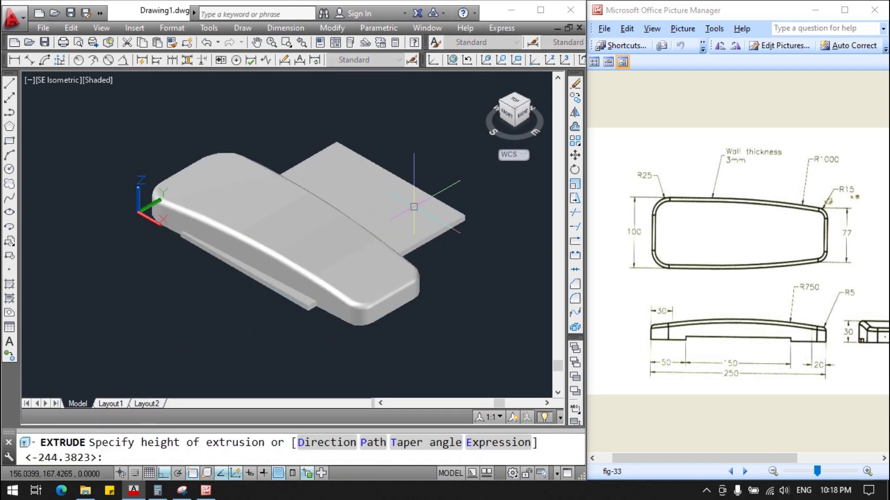
Subtract the extruded slab from the armrest to notch its lower edge.
text(su)
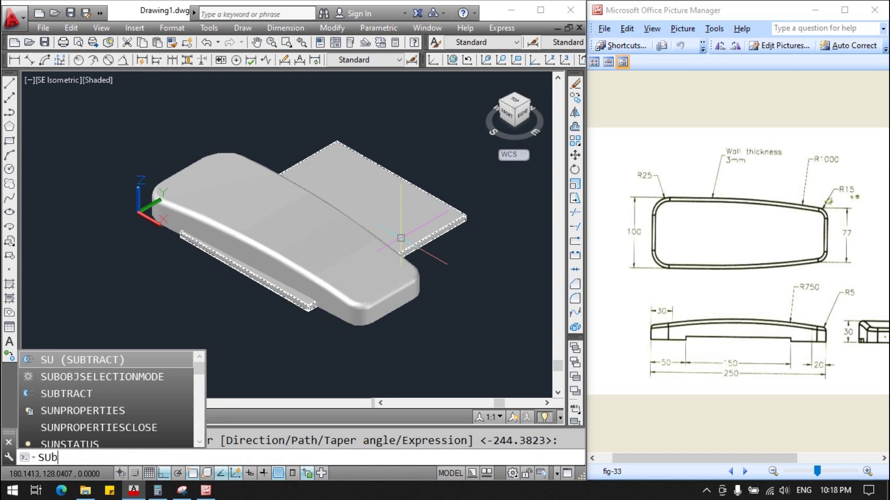
text(btract)
key(Return)
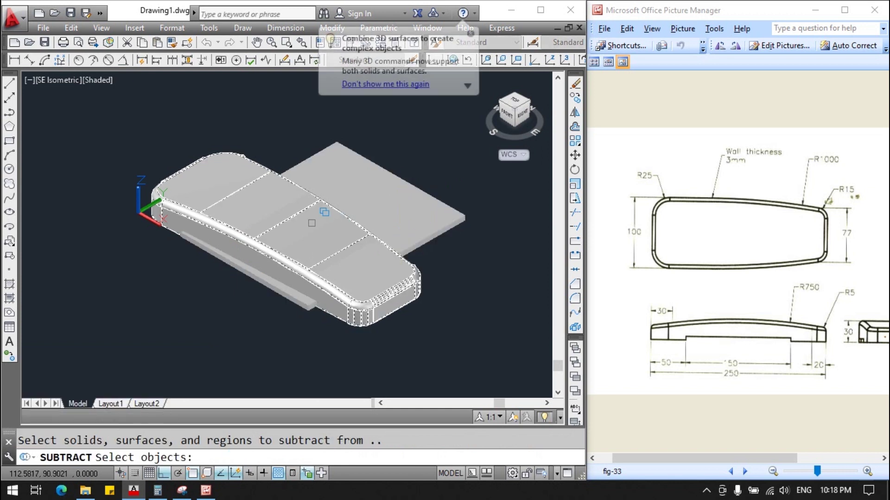
click(327, 236)
click(431, 270)
key(Return)
click(416, 219)
key(Return)
scroll(416, 219, up, 3)
scroll(395, 240, down, 2)
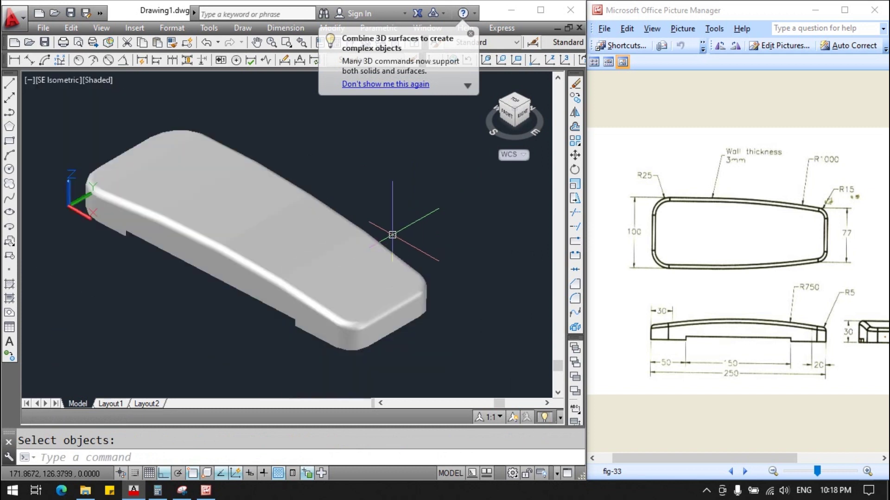
scroll(392, 234, down, 1)
scroll(482, 218, up, 3)
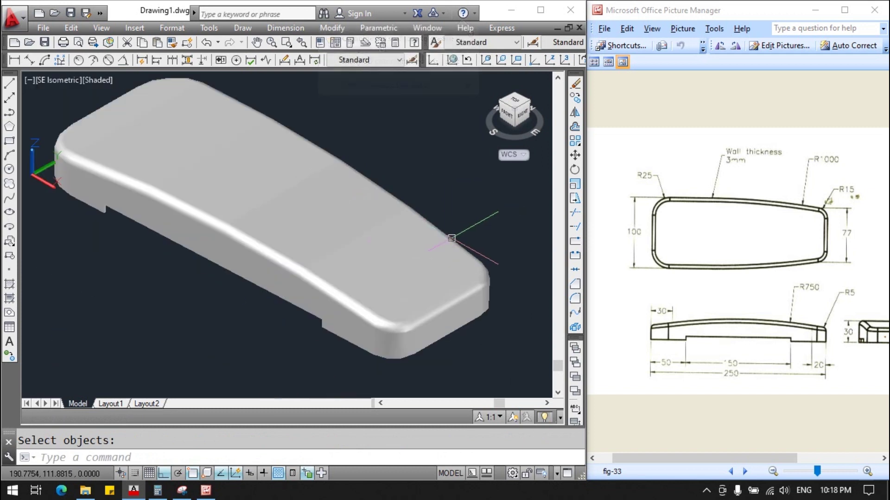
scroll(417, 234, down, 3)
scroll(465, 242, down, 1)
scroll(465, 242, up, 2)
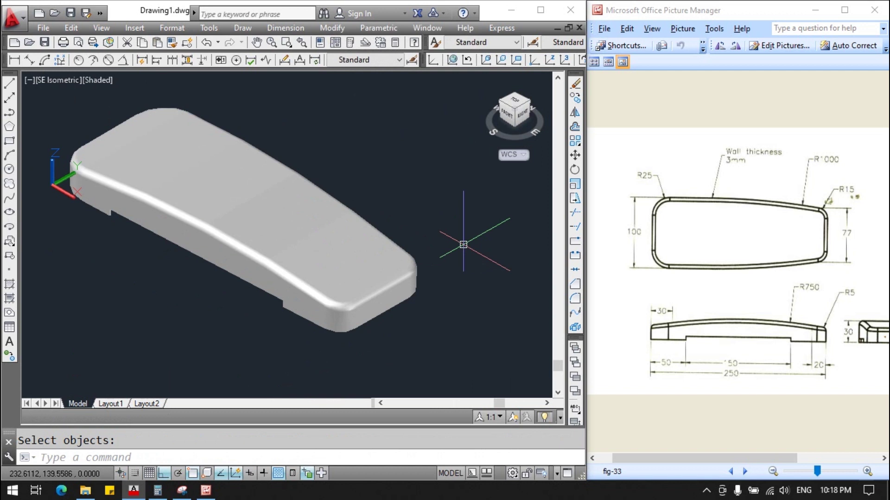
scroll(134, 144, up, 2)
scroll(134, 139, up, 1)
scroll(134, 139, down, 1)
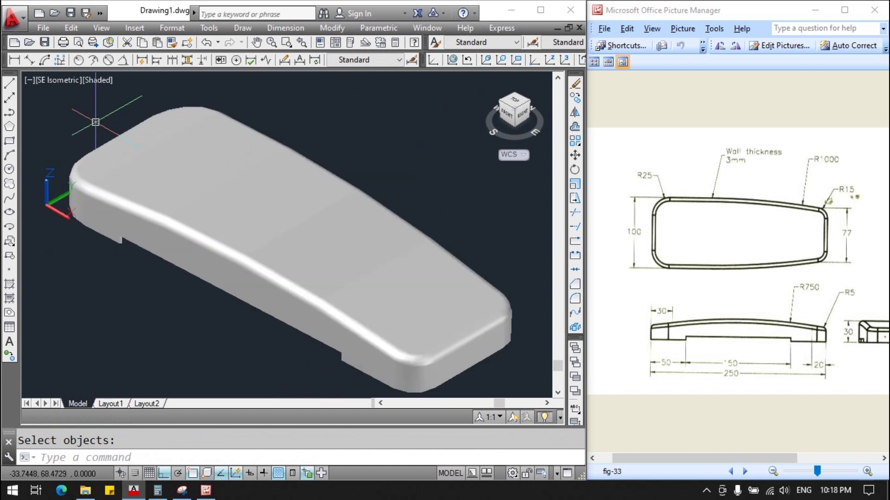
click(137, 129)
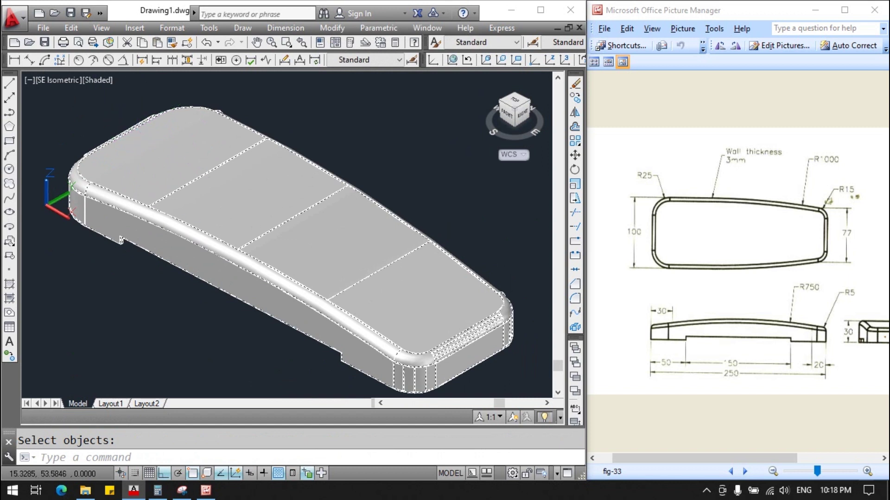
scroll(211, 215, down, 2)
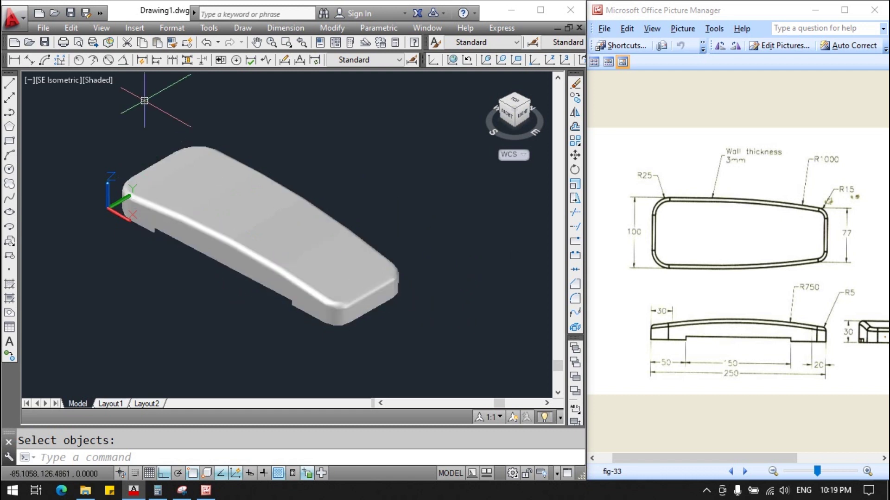
Define a new UCS at origin 0,0 with the XY plane standing upright.
click(432, 61)
text(0)
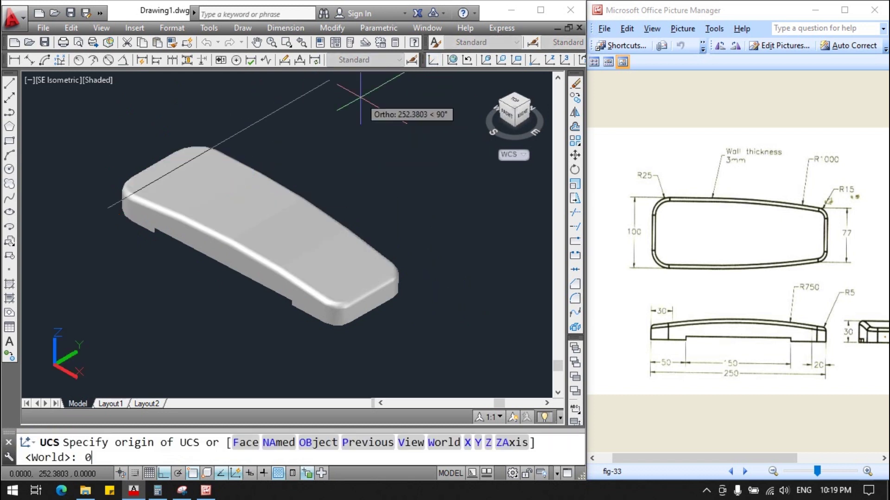
key(Return)
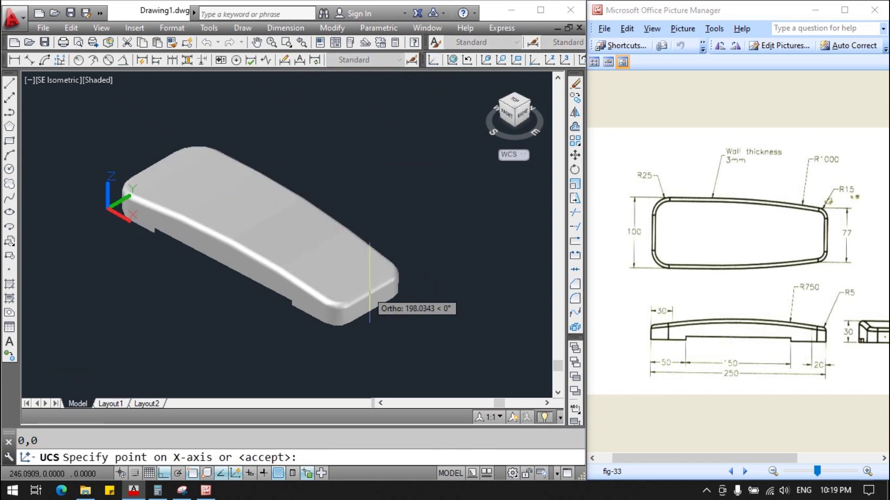
click(377, 357)
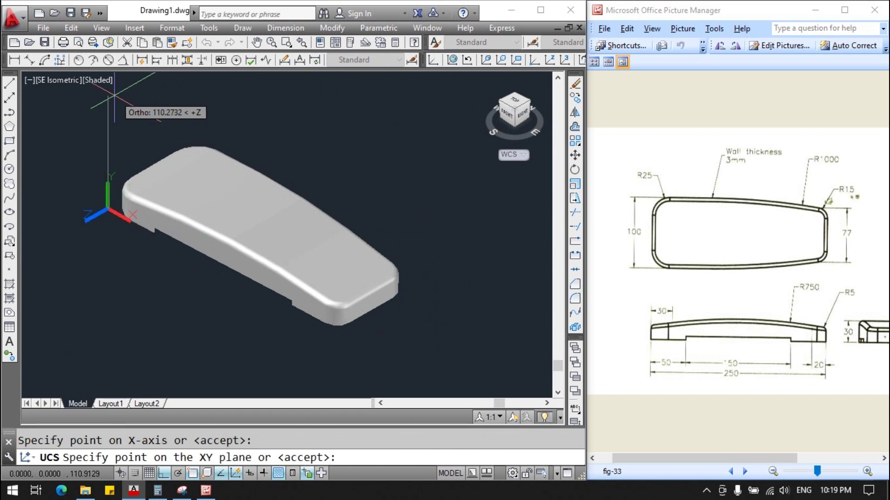
click(114, 95)
Dimension the short end span of the lower edge as 5.0000.
click(20, 61)
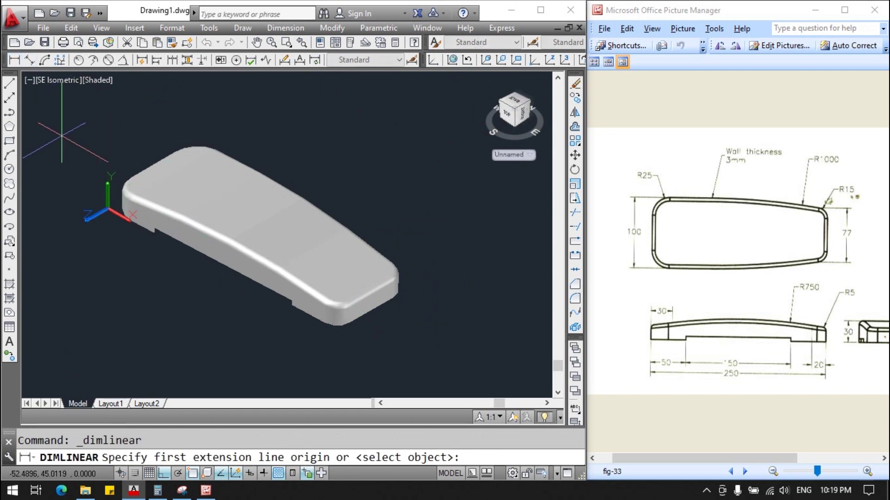
scroll(139, 218, up, 3)
scroll(139, 217, up, 2)
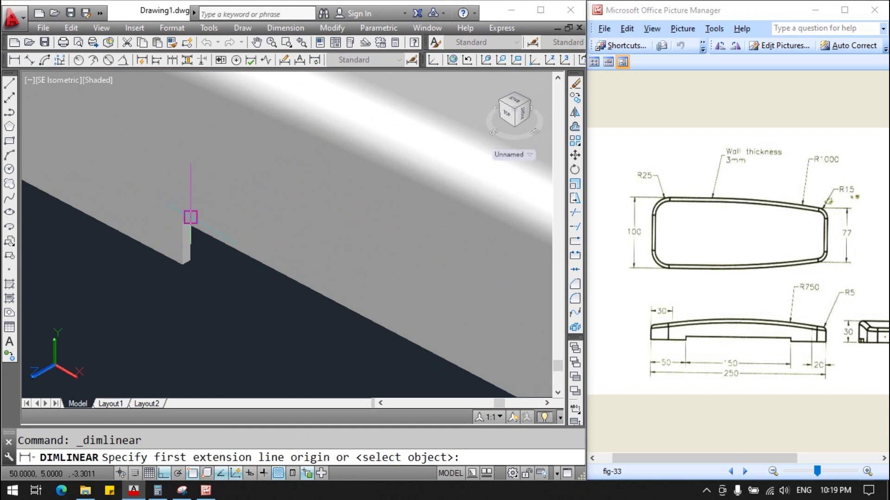
scroll(181, 221, up, 1)
click(180, 223)
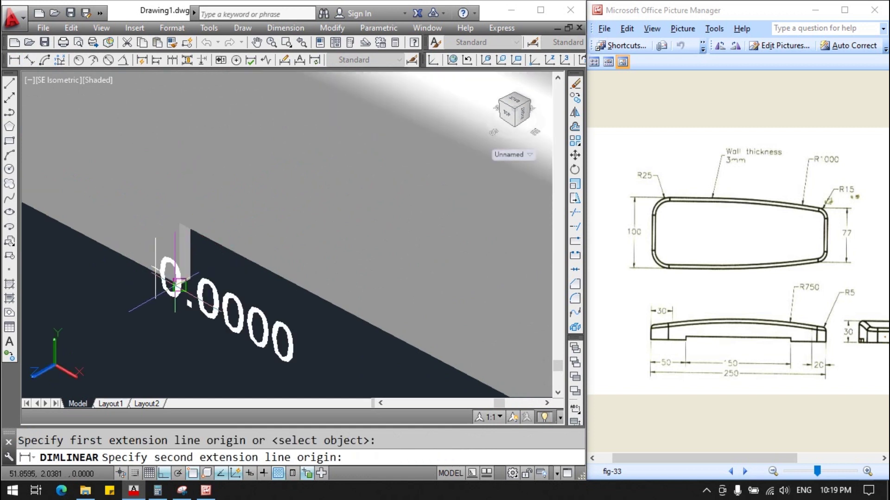
click(179, 284)
scroll(178, 231, down, 4)
scroll(178, 221, down, 2)
scroll(213, 252, up, 5)
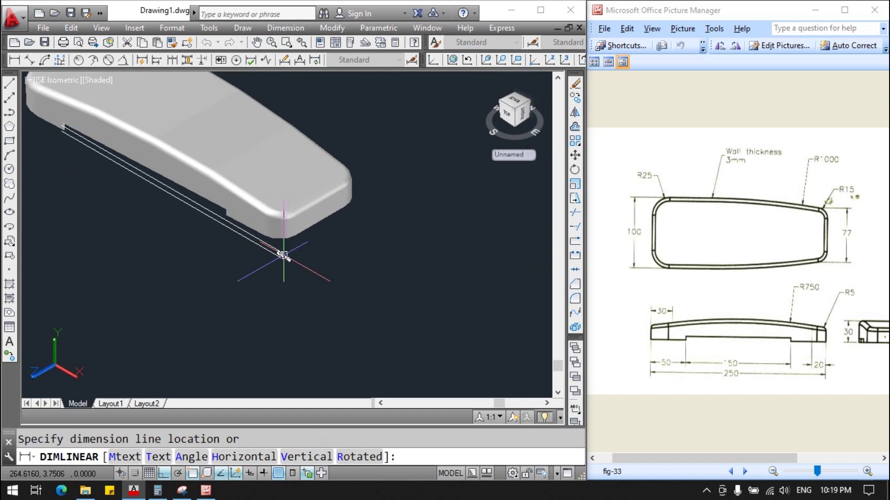
click(282, 255)
scroll(153, 190, down, 3)
scroll(144, 179, up, 2)
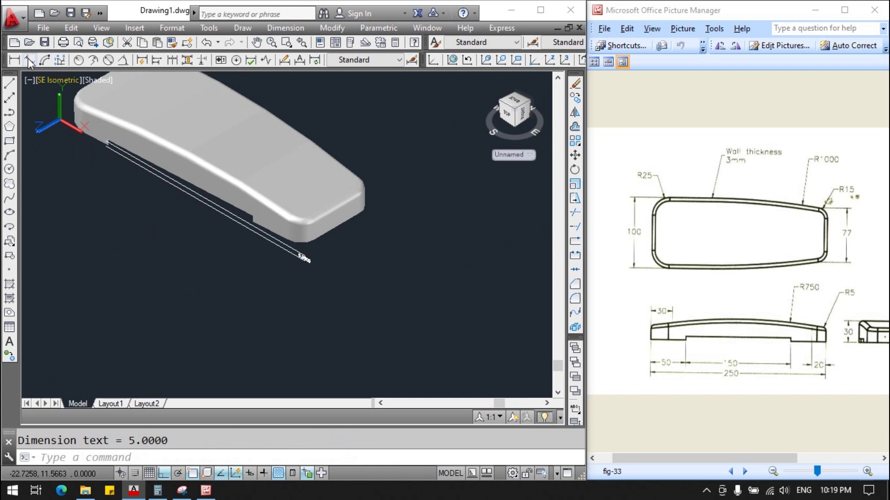
Add a 50.0000 linear dimension from the origin to the step corner.
click(14, 60)
scroll(59, 97, up, 2)
scroll(80, 127, up, 2)
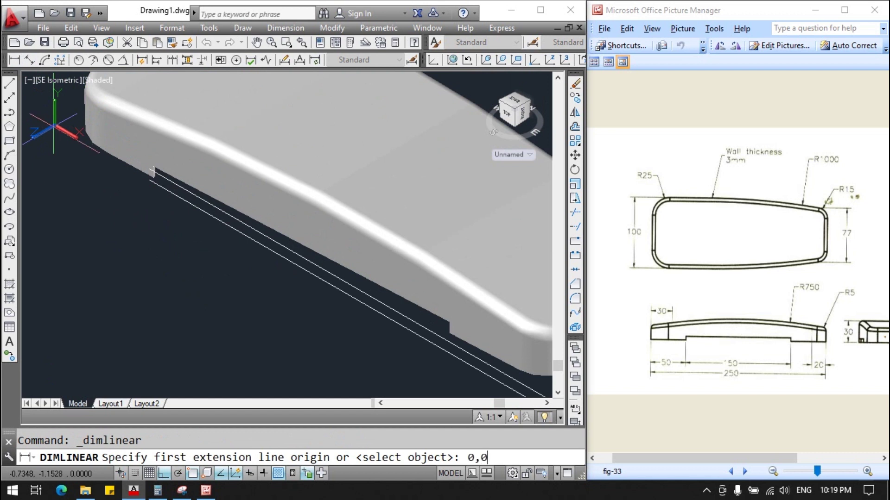
key(Return)
scroll(152, 174, up, 3)
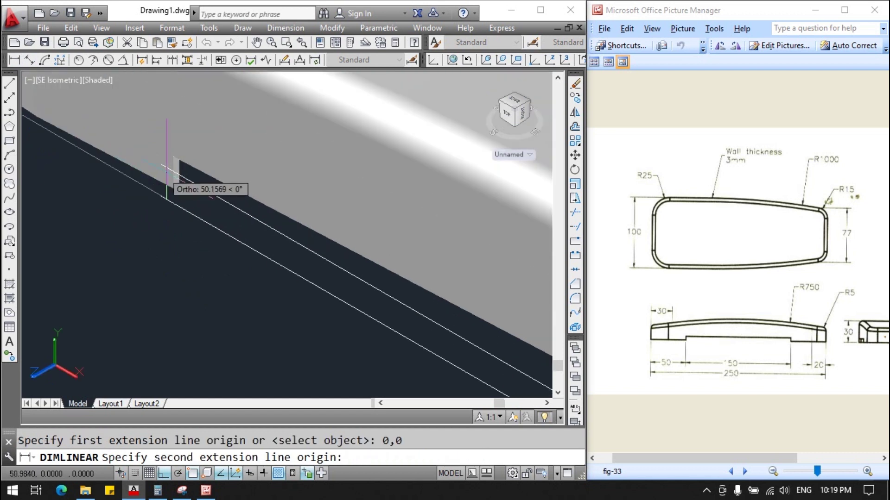
click(172, 189)
scroll(153, 241, down, 2)
scroll(149, 253, down, 3)
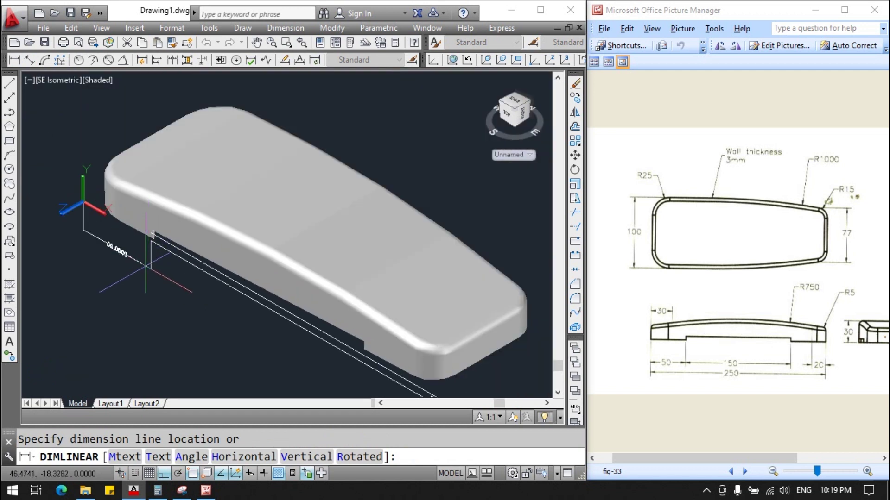
click(150, 269)
key(Return)
key(Return)
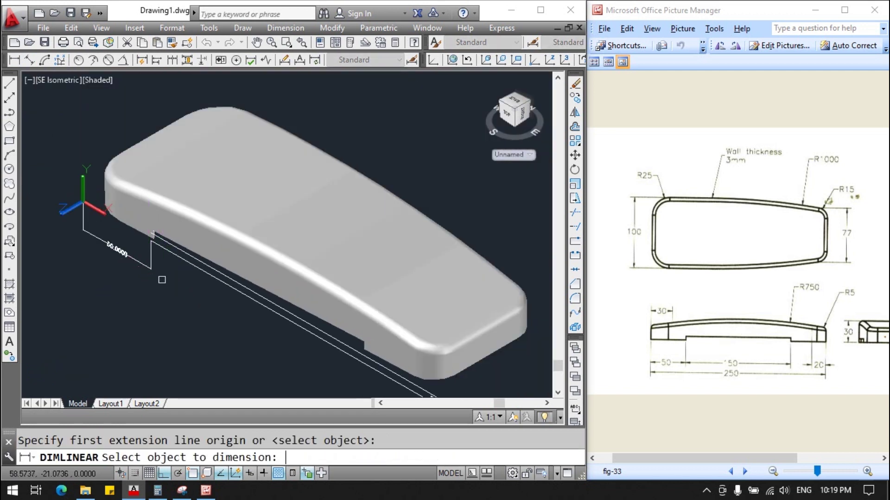
scroll(130, 261, up, 2)
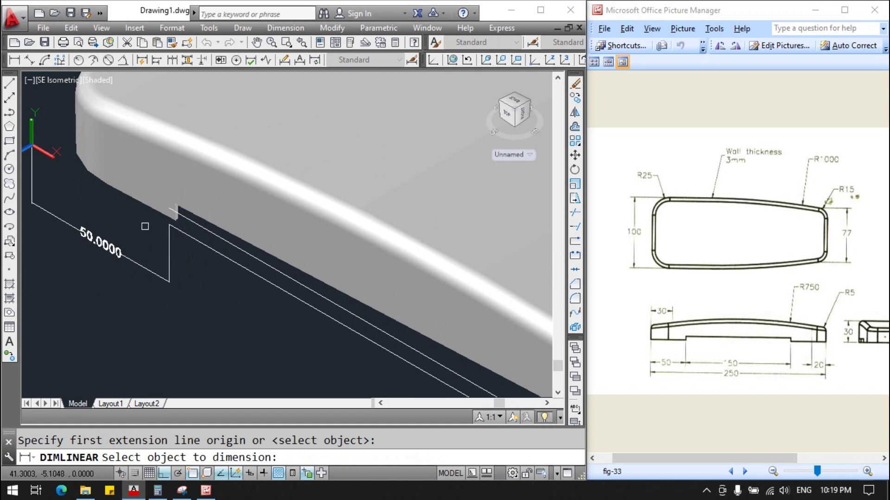
Dimension the middle span of the lower edge as 150.0000.
click(19, 62)
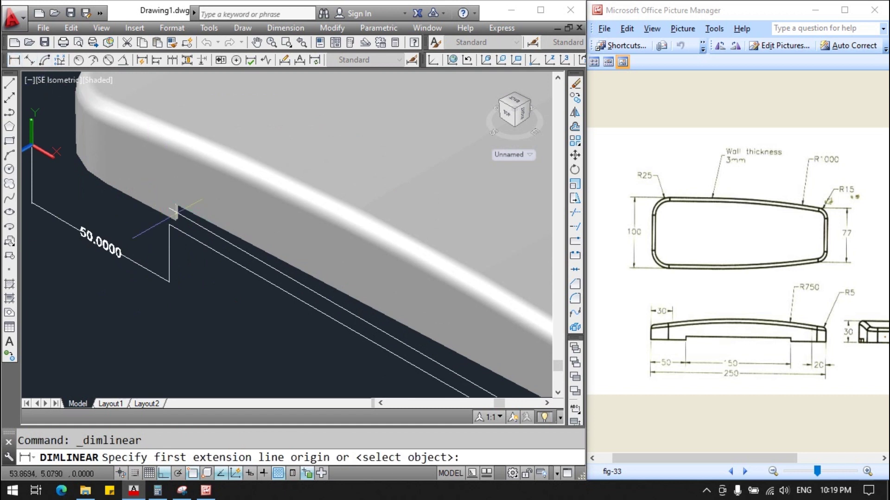
scroll(175, 211, up, 2)
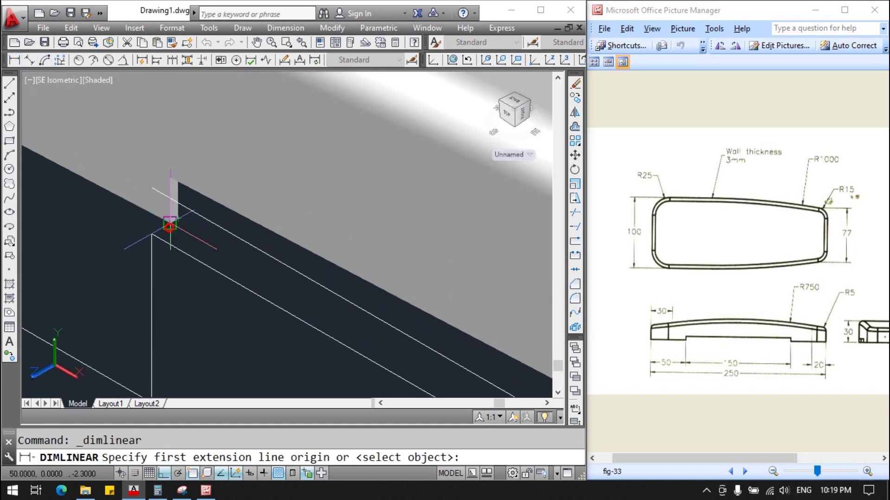
click(169, 227)
scroll(170, 226, down, 5)
scroll(296, 236, up, 4)
scroll(301, 246, up, 2)
scroll(301, 246, up, 1)
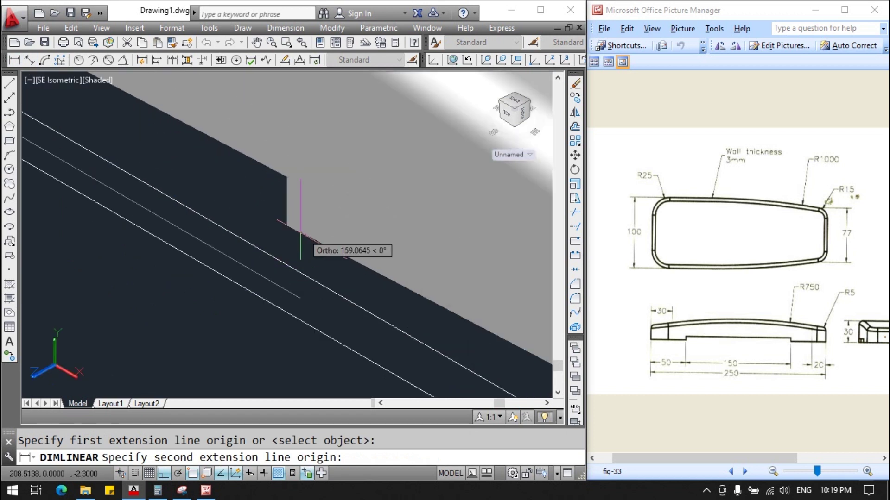
click(286, 233)
scroll(257, 268, down, 3)
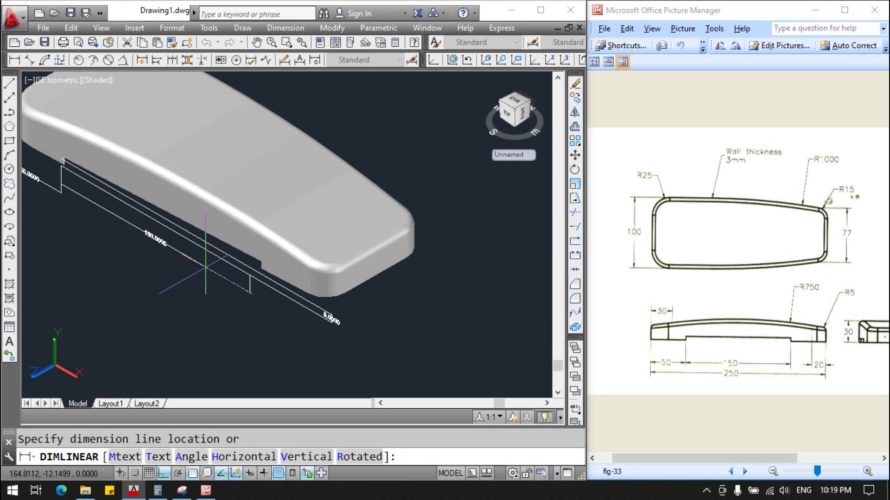
click(206, 267)
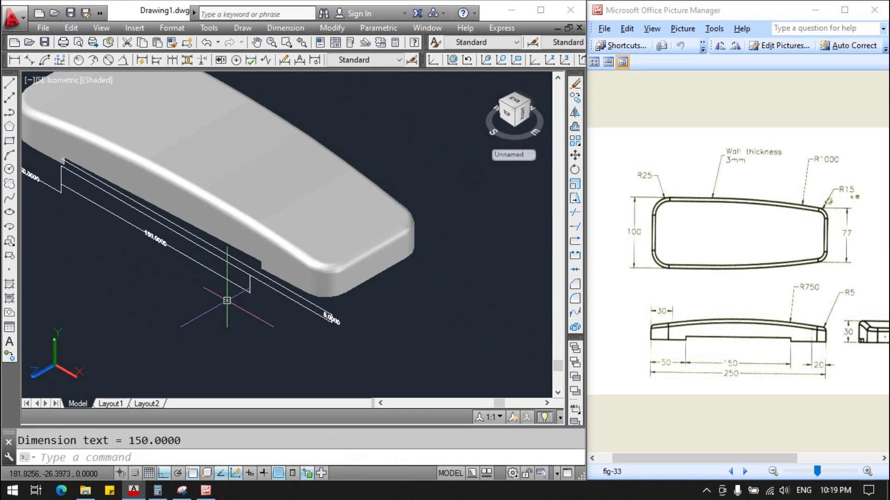
Begin a further linear dimension, zooming to locate its points.
click(15, 60)
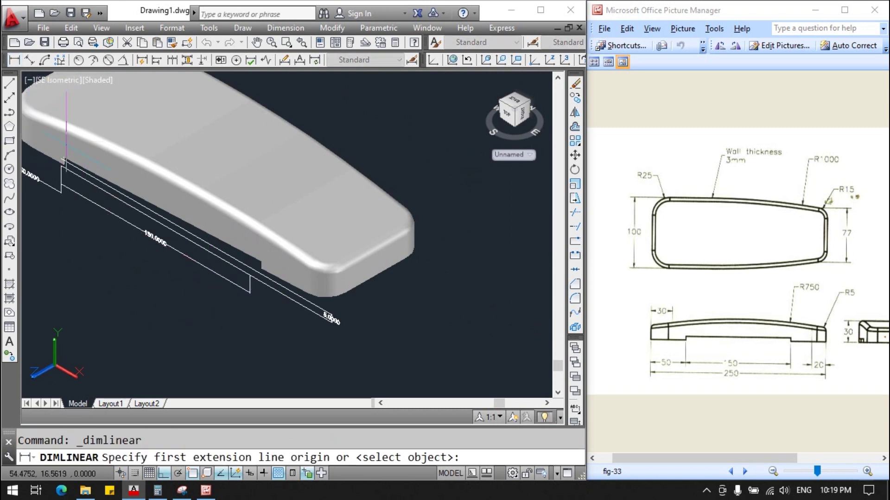
scroll(302, 335, up, 2)
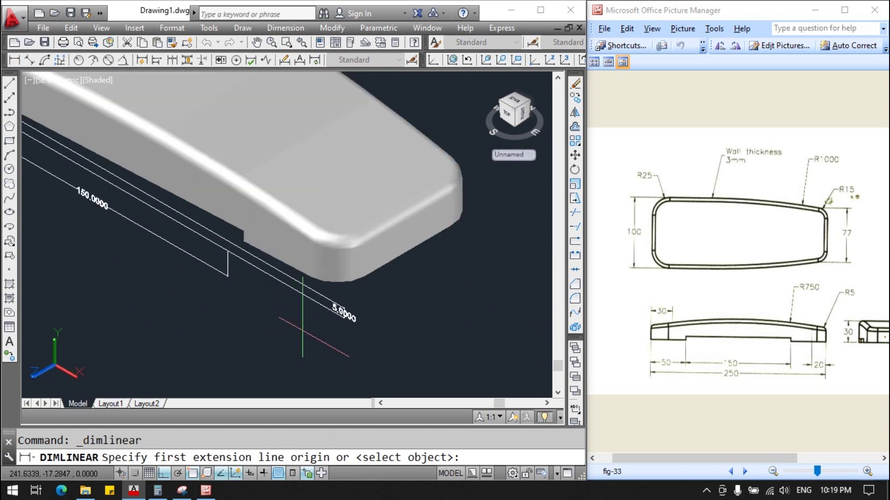
scroll(297, 308, up, 2)
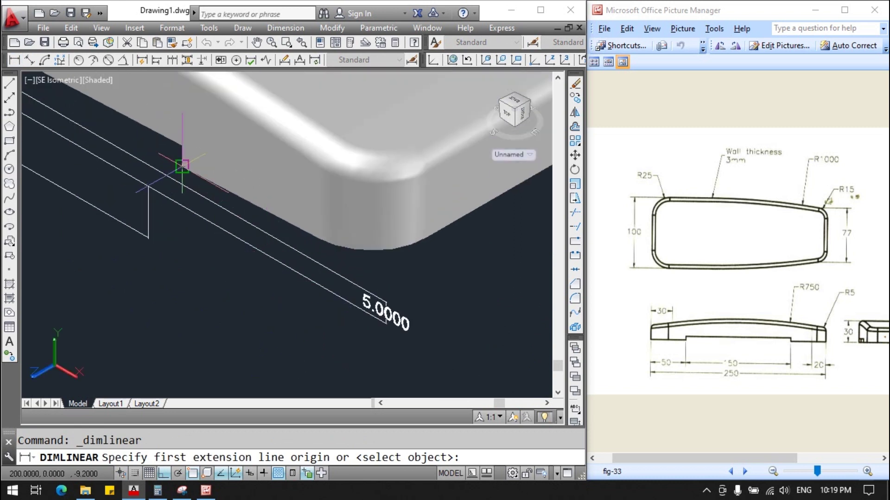
scroll(302, 244, down, 2)
scroll(304, 246, down, 2)
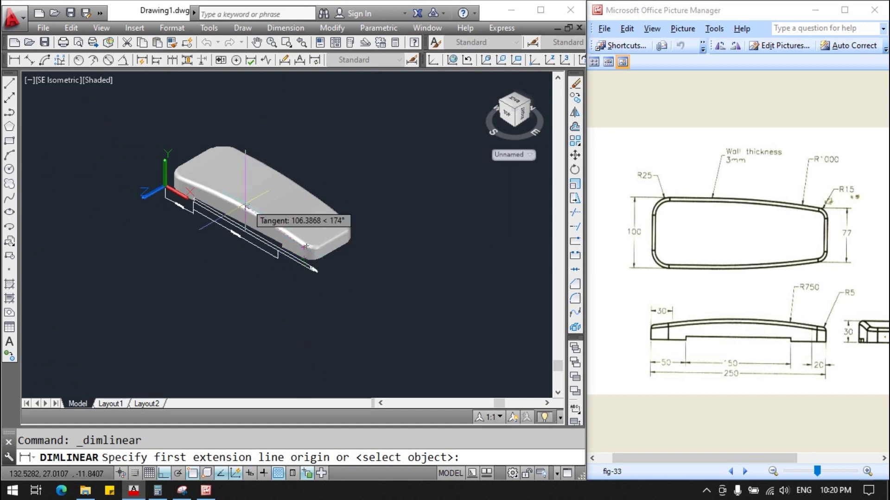
Try twice to radius-dimension the armrest's curved top surface.
click(79, 60)
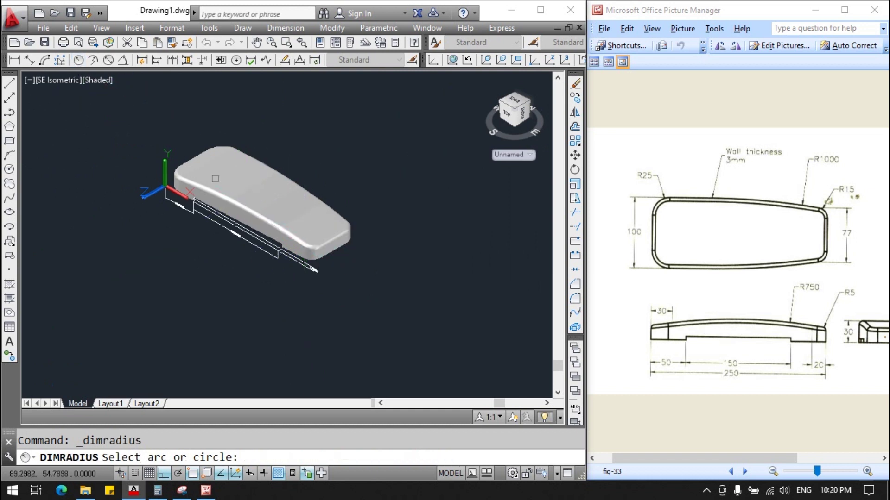
click(233, 199)
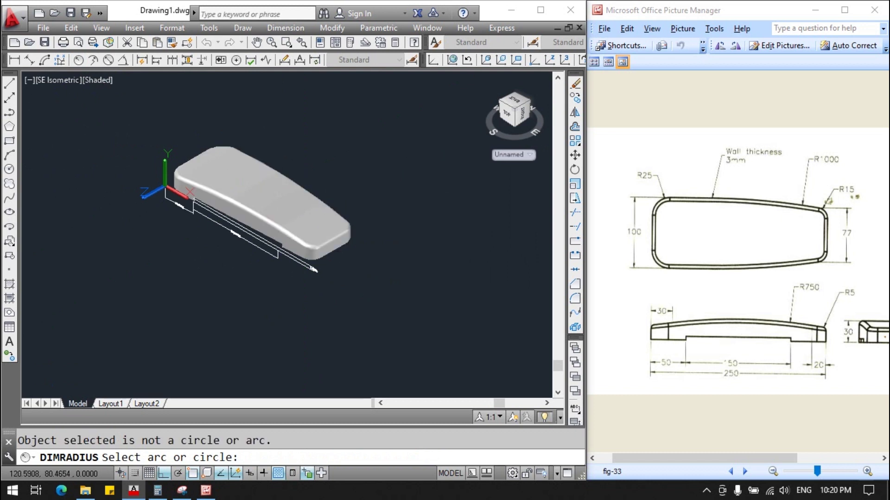
click(79, 60)
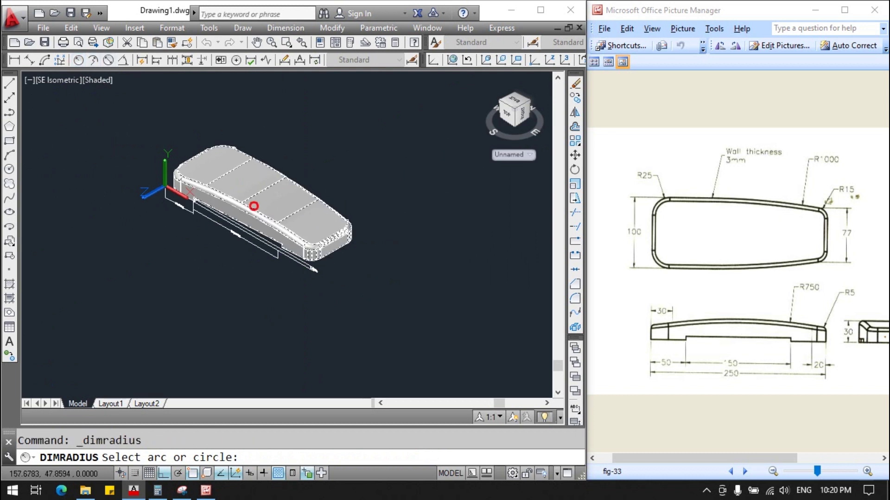
click(254, 205)
Rotate with the ViewCube, abandon the radius attempt, and settle on Top view.
click(505, 116)
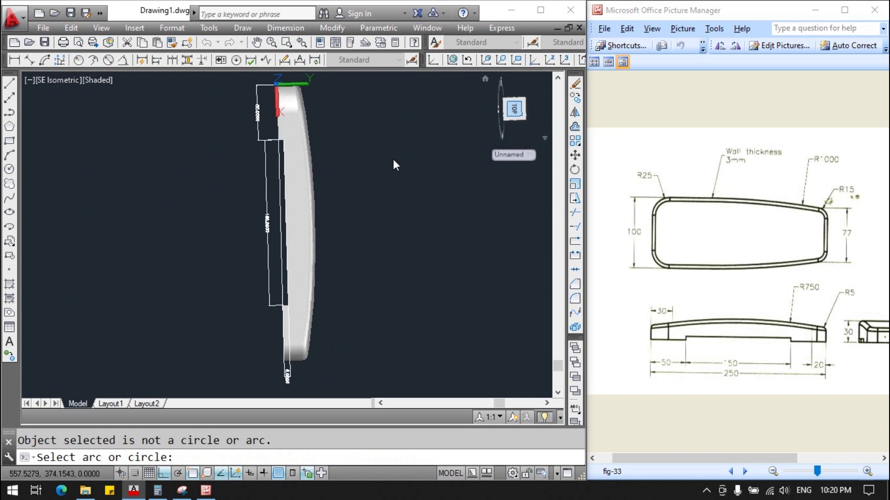
click(515, 93)
click(516, 94)
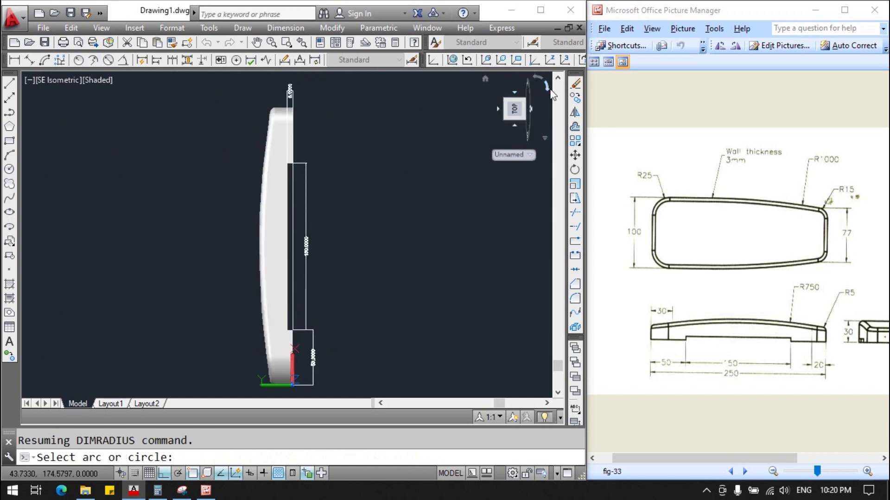
click(550, 91)
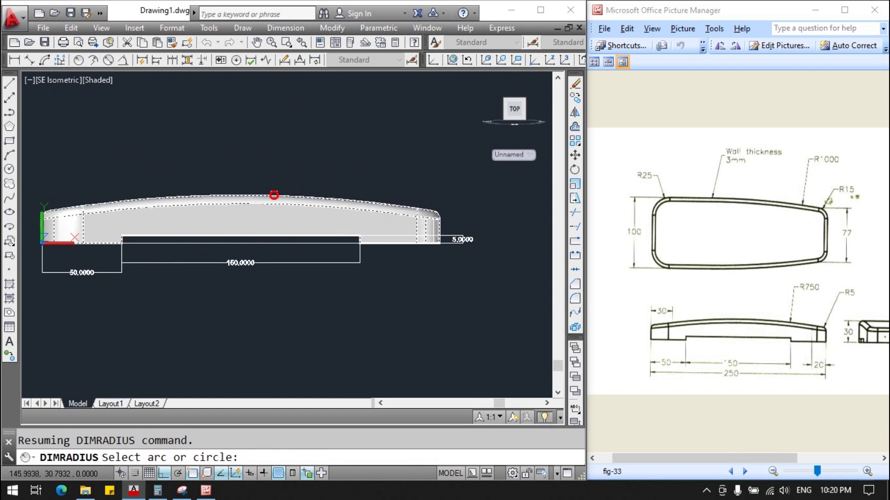
click(274, 195)
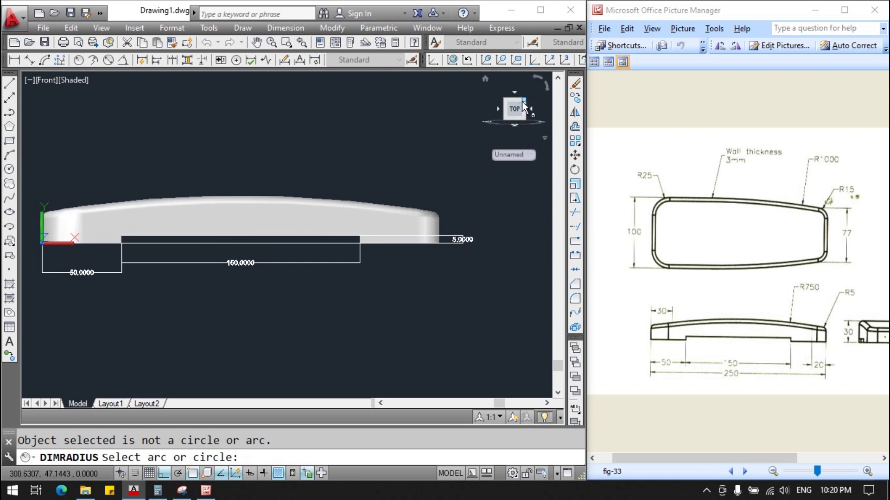
key(Escape)
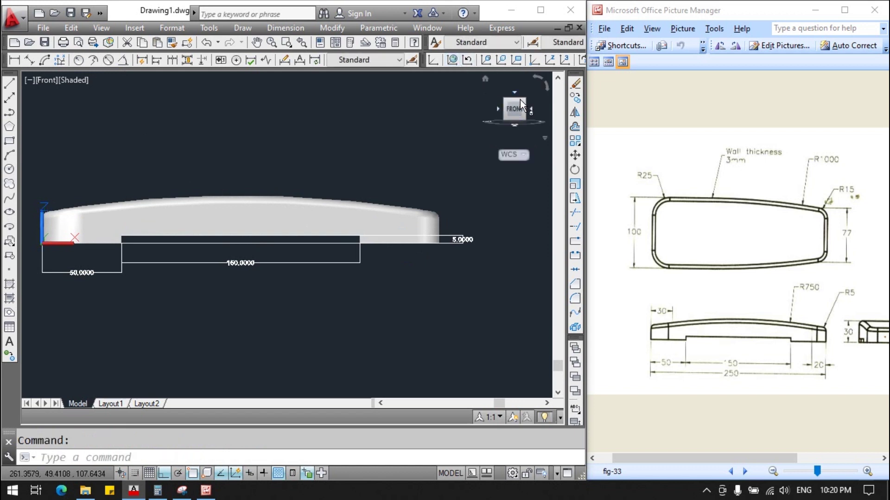
click(520, 99)
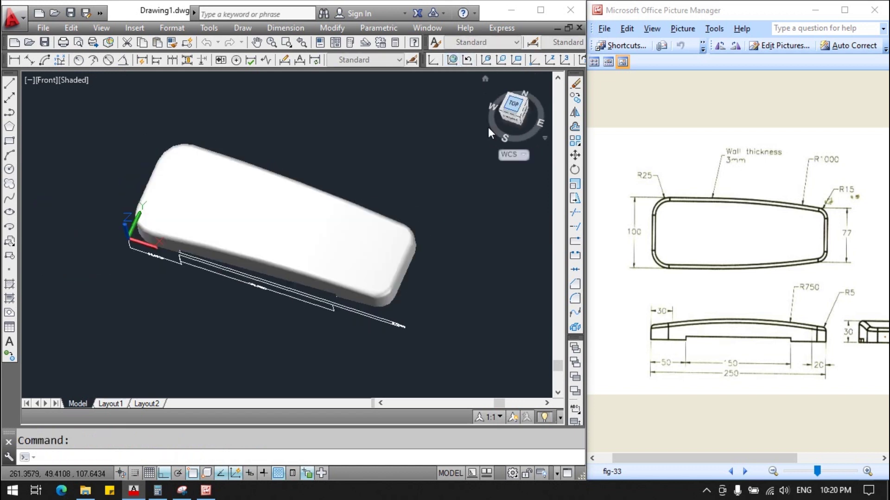
click(513, 104)
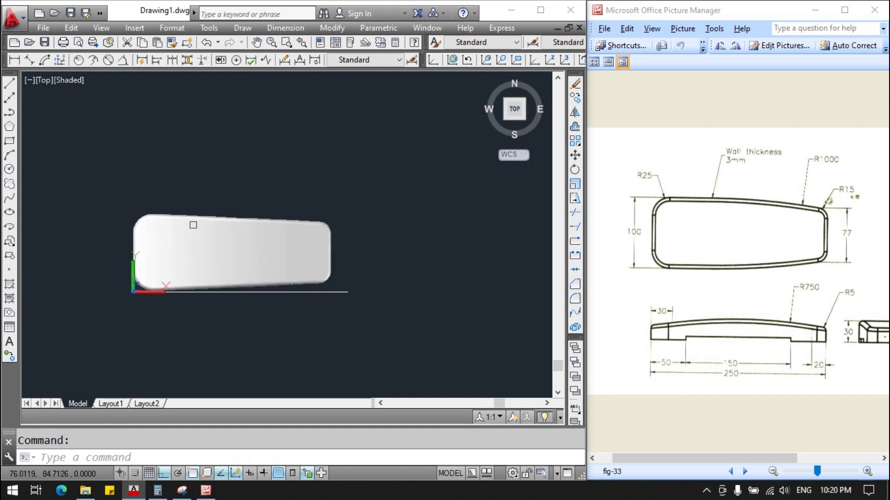
Place the R14.0000 radius dimension on the narrow-end rounded corner, viewed from below.
scroll(194, 225, up, 1)
click(78, 61)
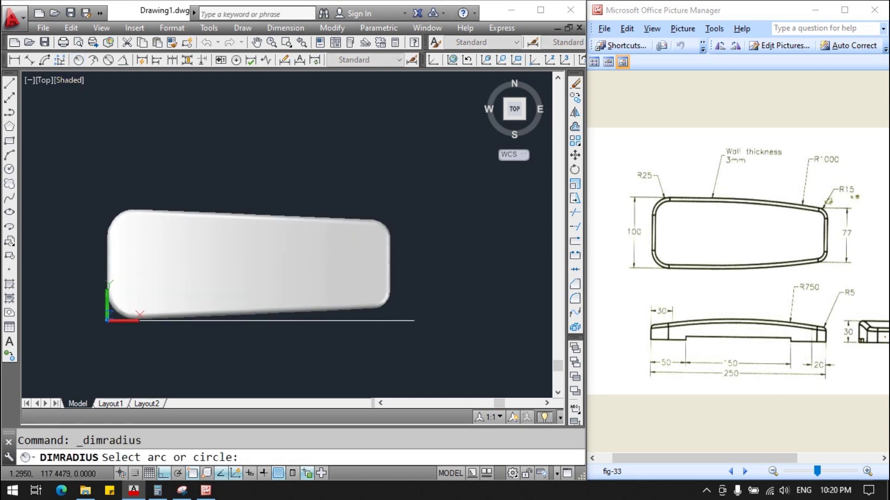
click(115, 216)
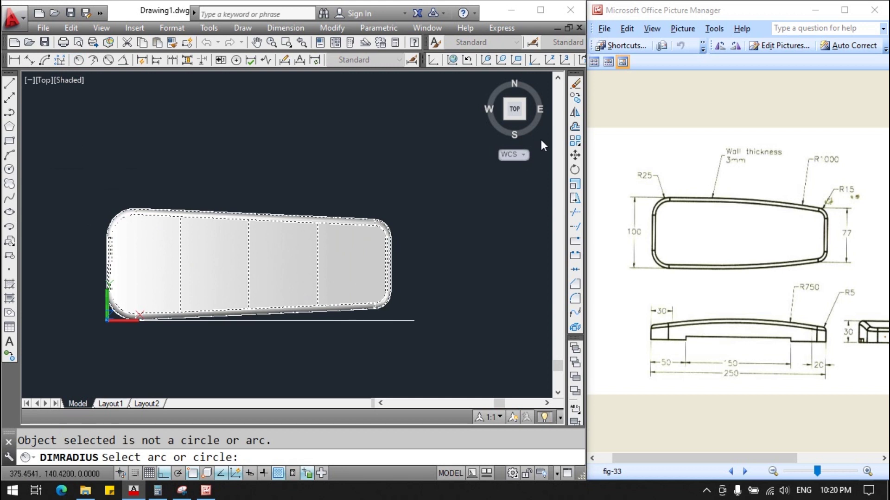
click(515, 124)
click(515, 125)
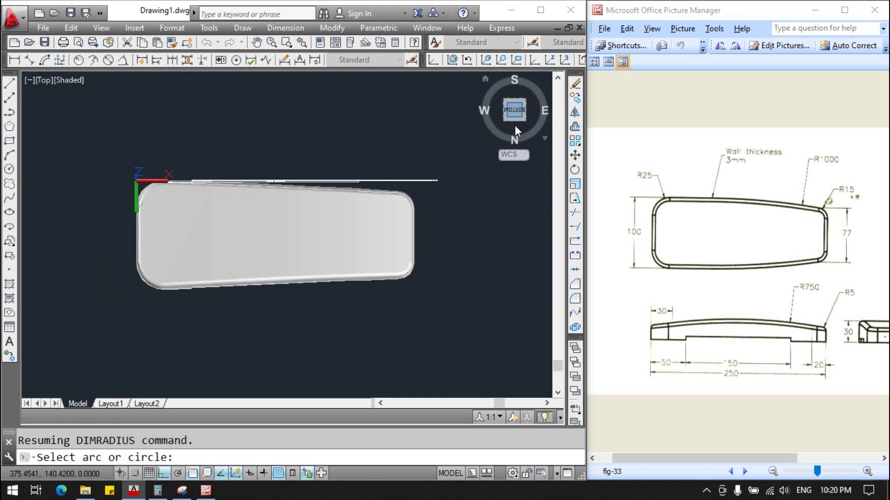
scroll(428, 194, up, 4)
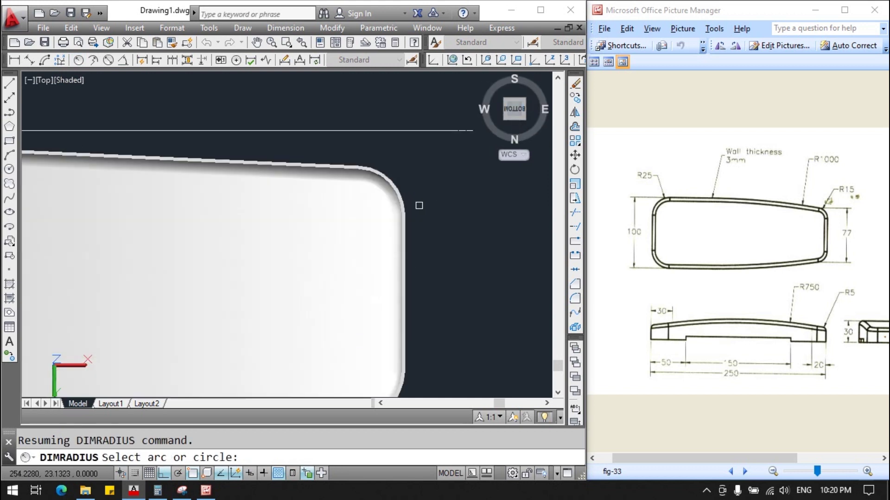
click(397, 181)
scroll(440, 180, down, 4)
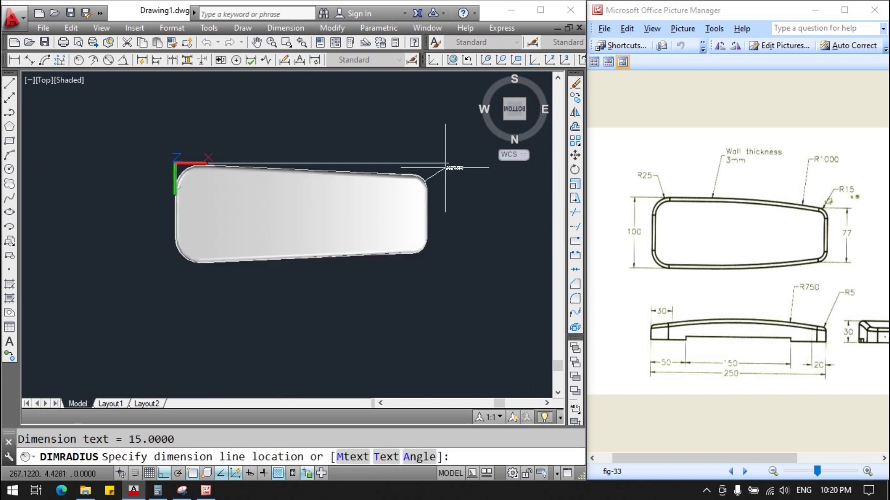
click(447, 145)
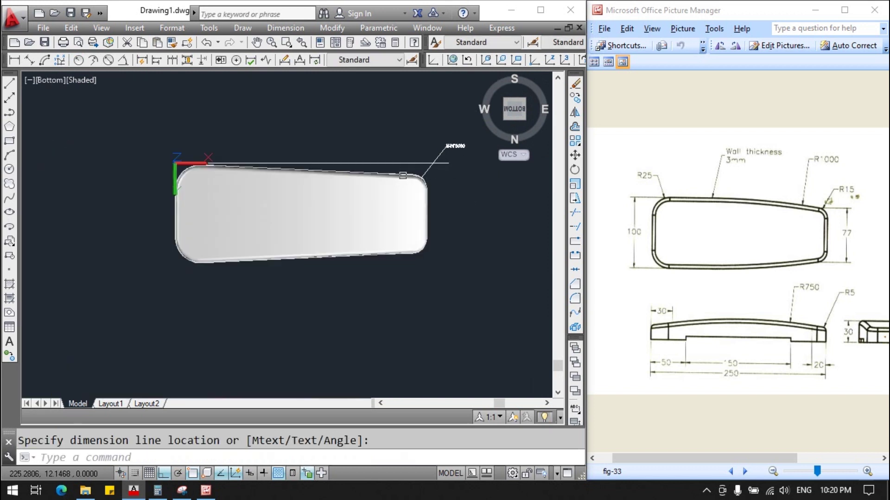
Add the R25.0000 radius dimension to the upper-left rounded corner.
click(74, 62)
scroll(179, 171, up, 5)
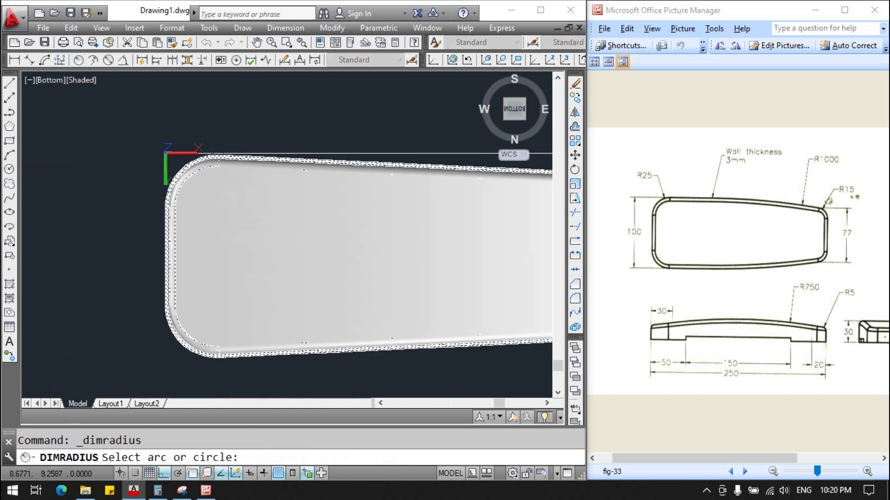
click(179, 170)
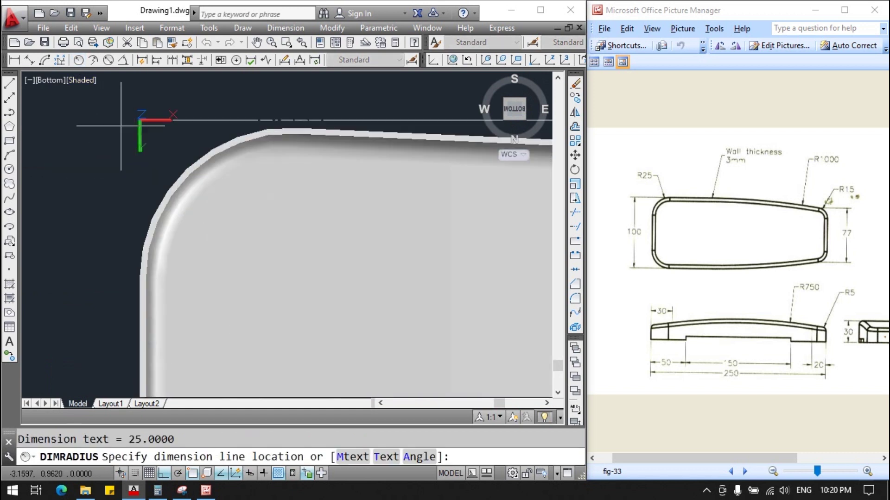
scroll(195, 145, up, 2)
scroll(194, 145, down, 3)
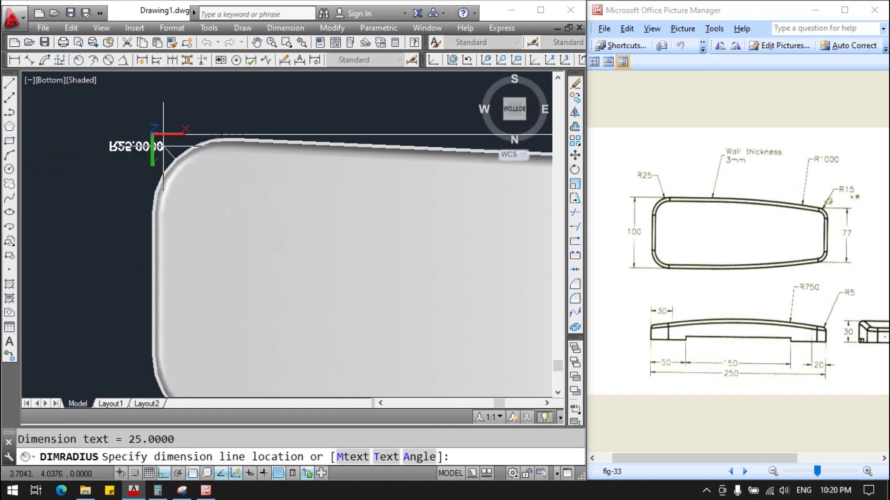
click(135, 121)
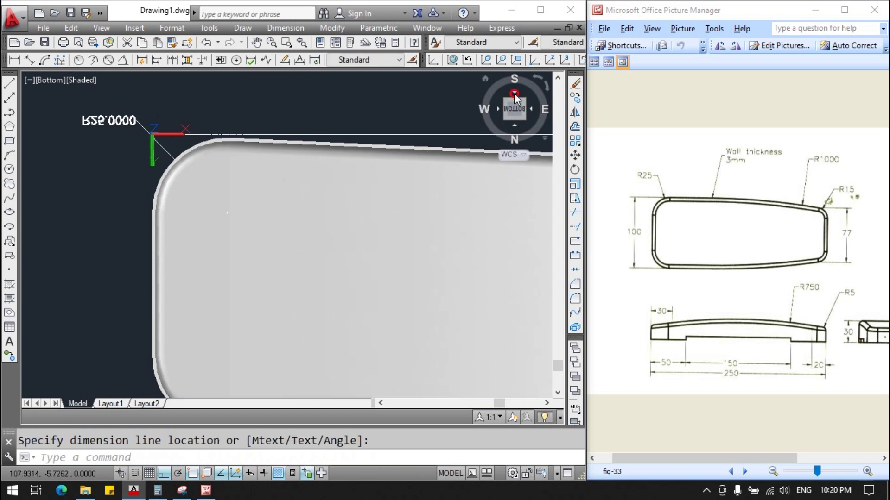
Flip the view back to Top, then switch to Front view.
click(515, 95)
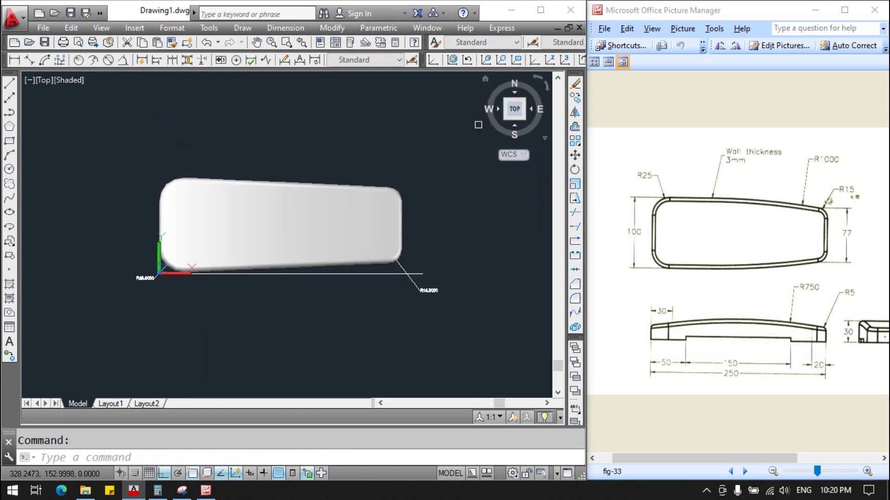
scroll(428, 173, up, 2)
scroll(428, 173, down, 4)
scroll(378, 204, up, 3)
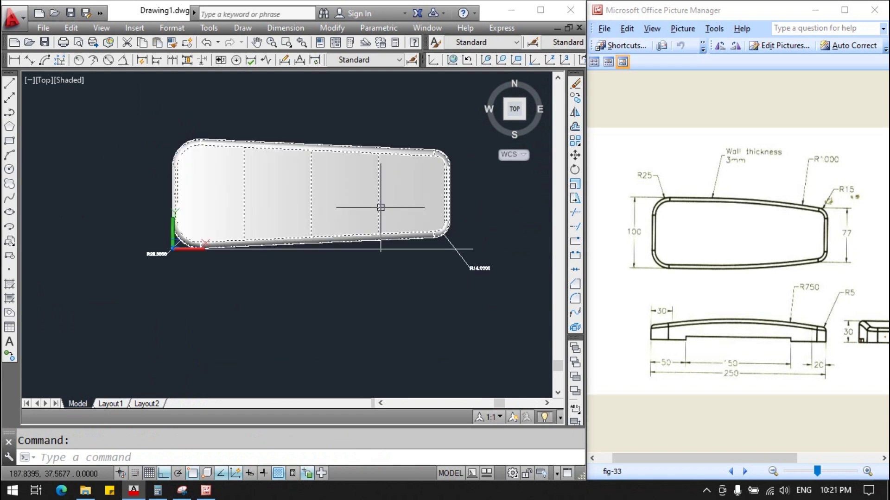
scroll(459, 175, up, 2)
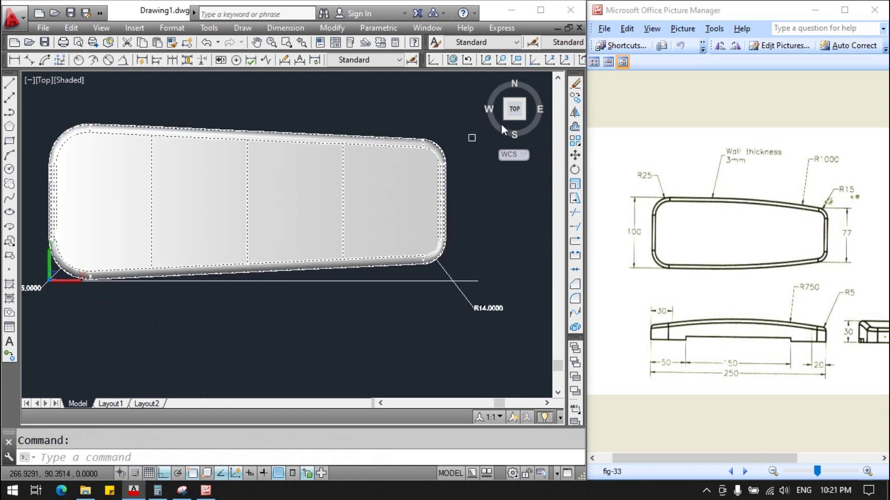
click(515, 126)
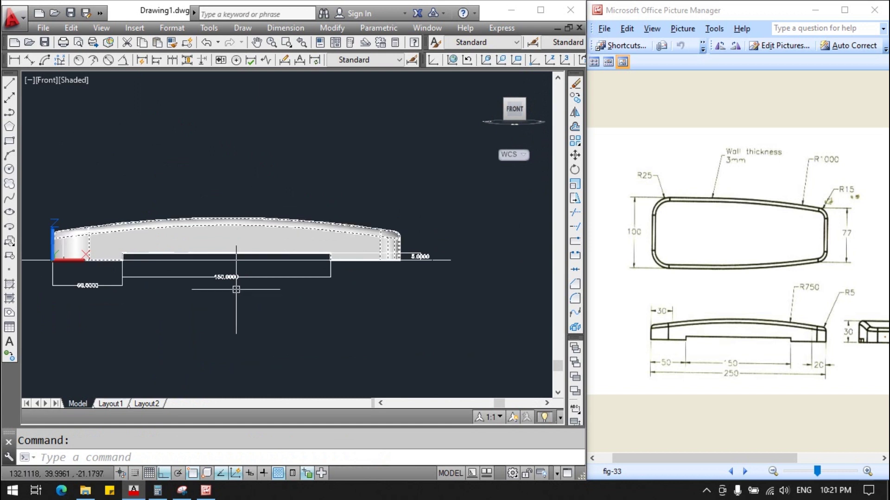
Start an arc along the armrest's top edge, then cancel it.
click(10, 156)
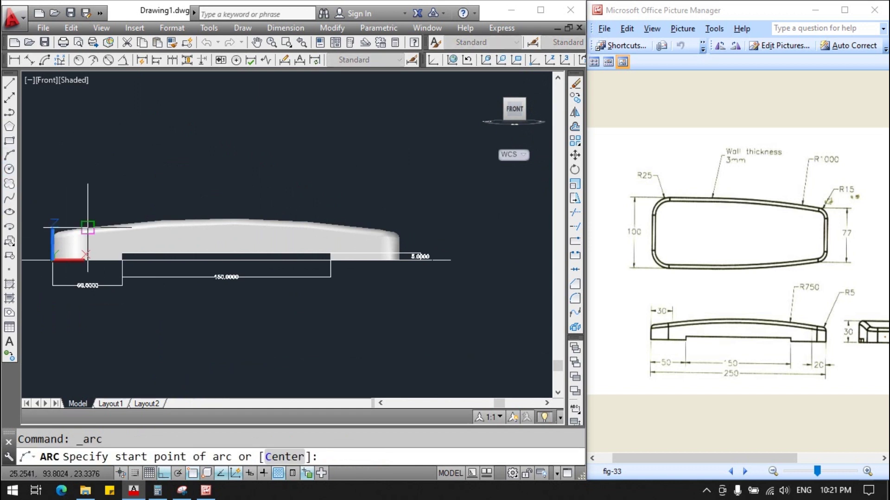
click(85, 227)
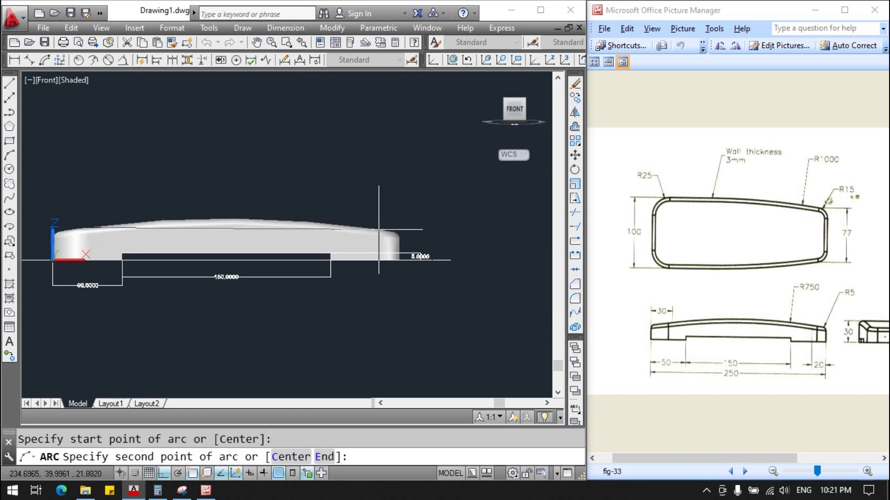
click(314, 227)
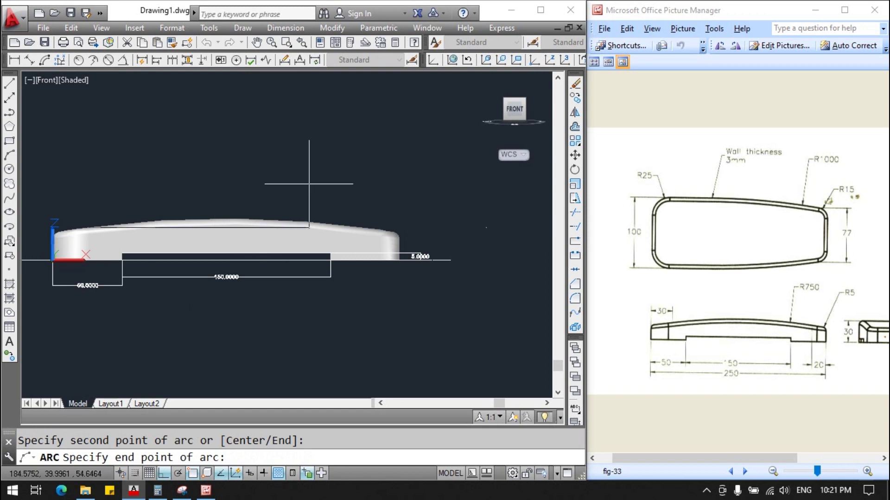
key(Escape)
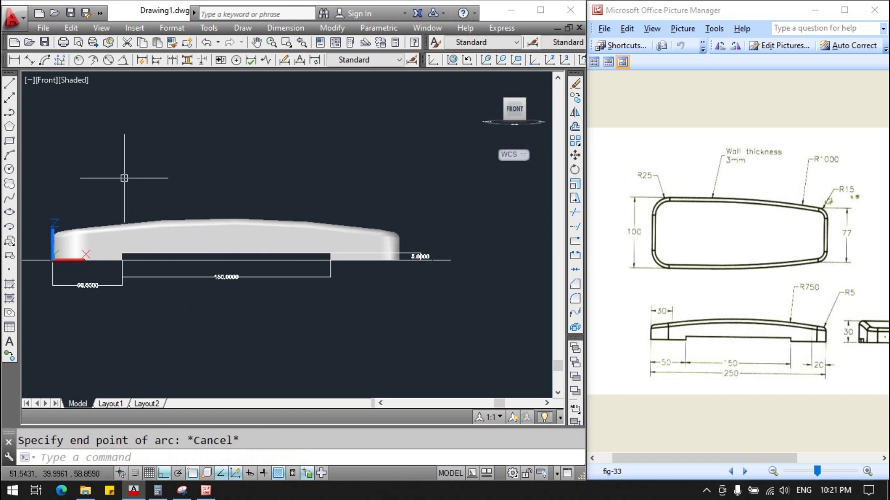
Redefine the UCS at origin 0,0 with default axes and view SE Isometric.
click(434, 62)
text(0)
key(Return)
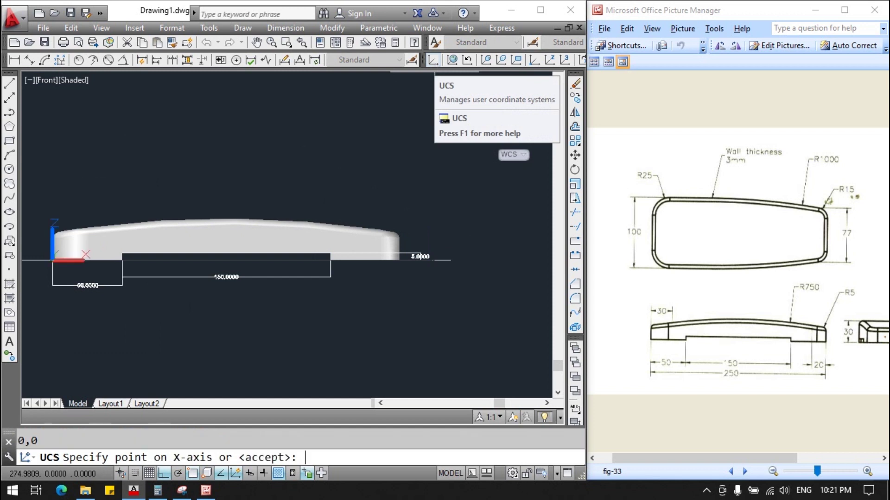
key(Return)
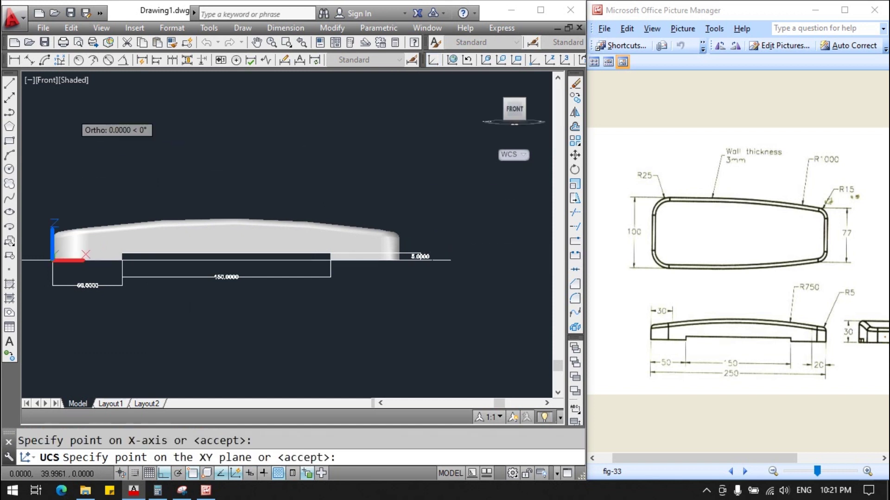
click(526, 100)
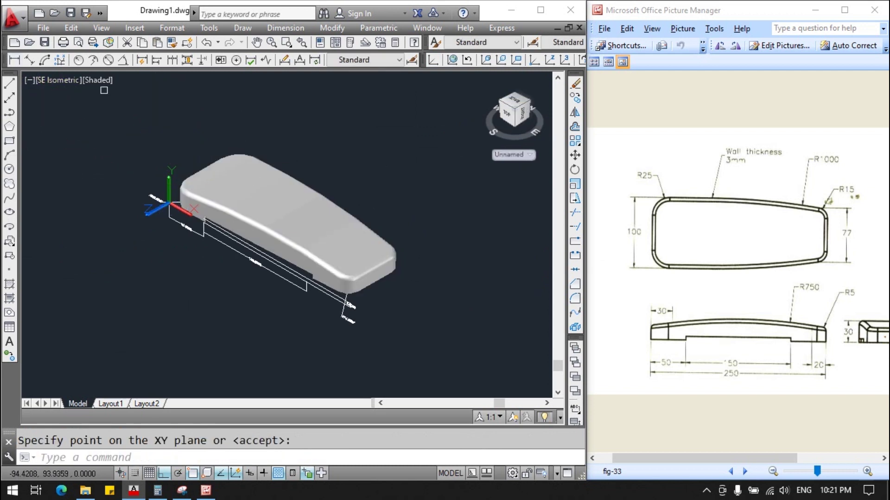
Begin a new arc with its start point on the rounded corner.
click(13, 156)
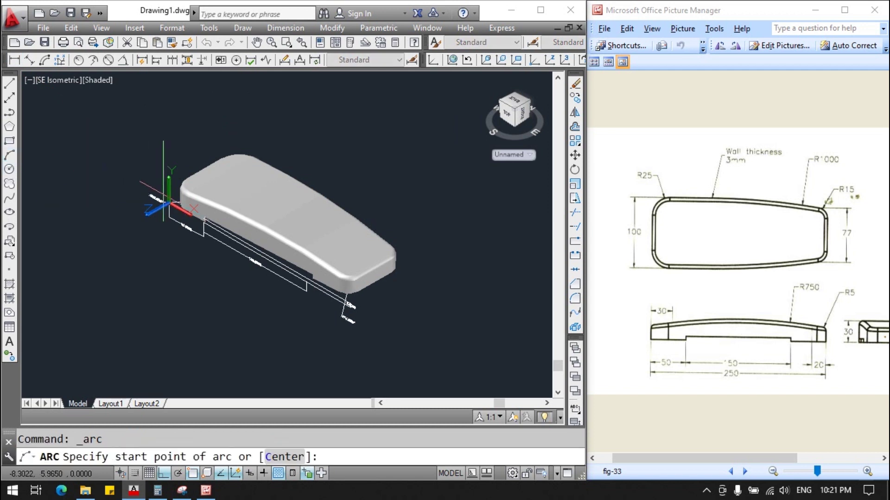
scroll(202, 192, up, 3)
scroll(202, 192, up, 2)
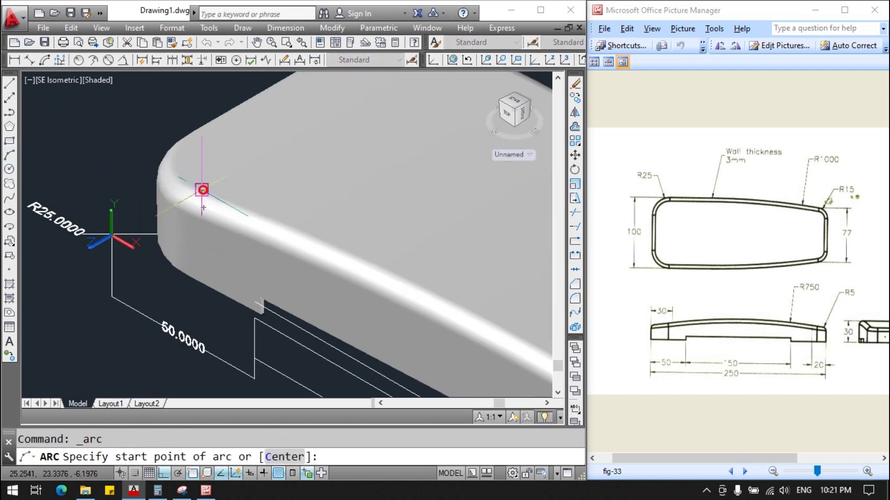
click(202, 192)
scroll(202, 192, down, 5)
Finish the three-point arc through the top edge to the armrest's far end.
scroll(355, 264, up, 2)
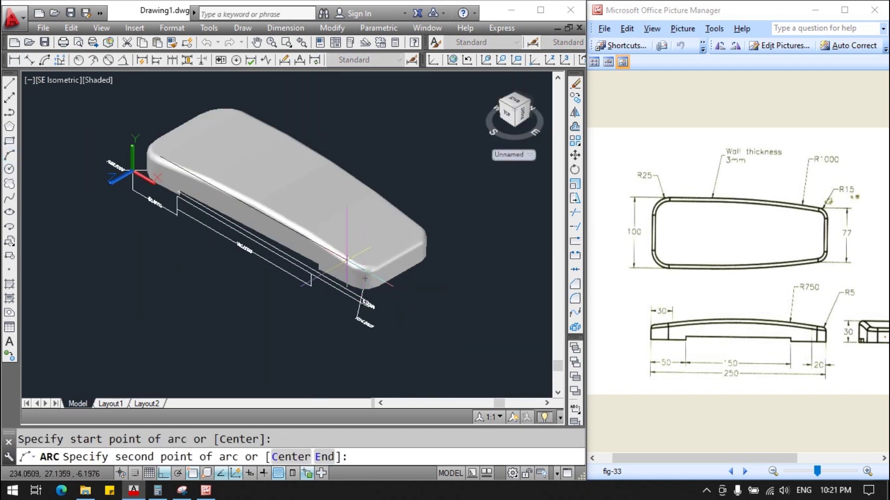
scroll(360, 266, up, 2)
click(505, 124)
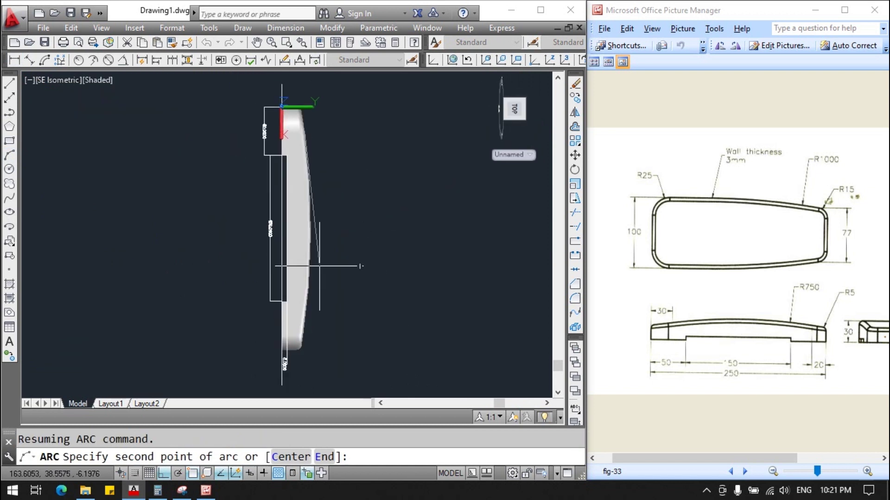
click(359, 266)
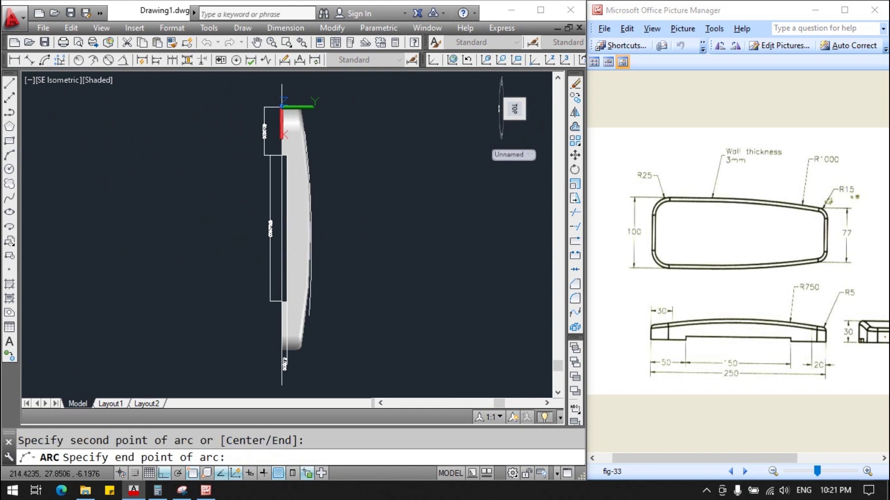
scroll(304, 337, up, 2)
click(303, 337)
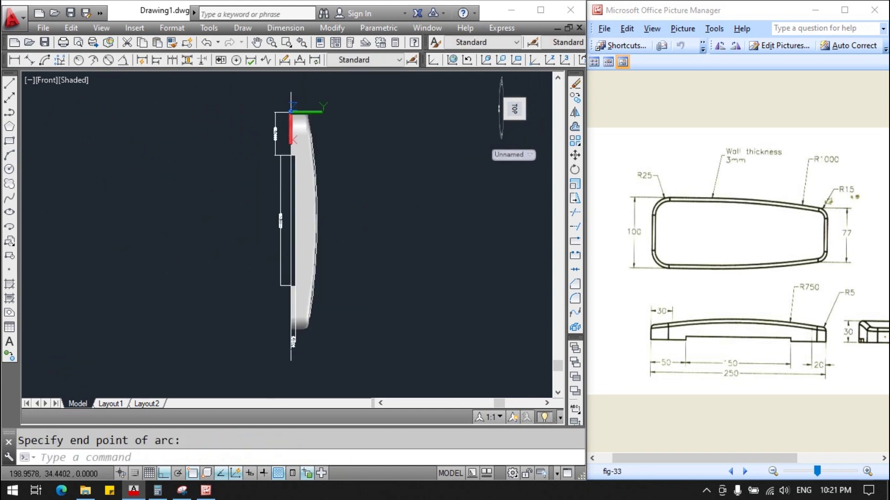
Dimension the new top arc with an R750.0000 radius above the curve.
click(79, 62)
click(322, 276)
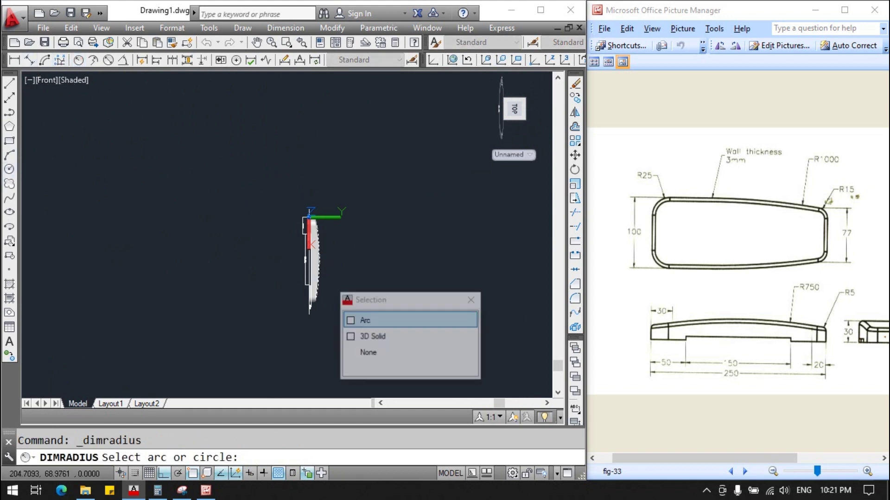
click(370, 318)
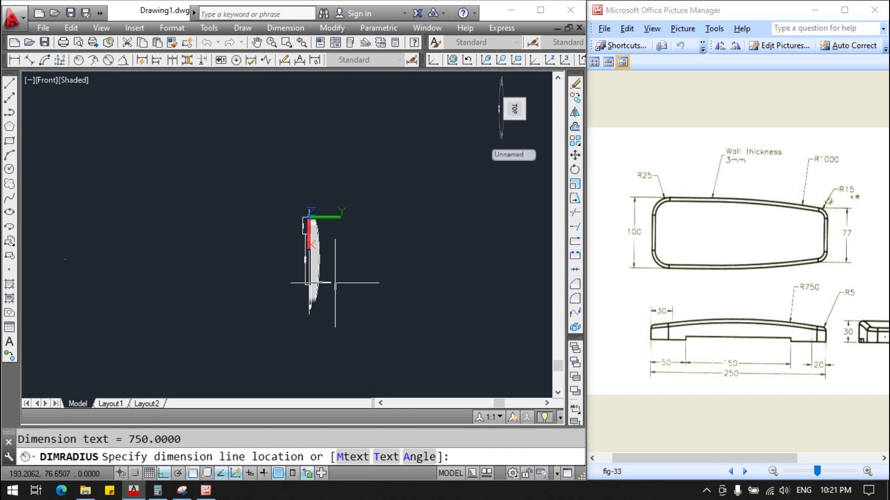
scroll(349, 338, up, 3)
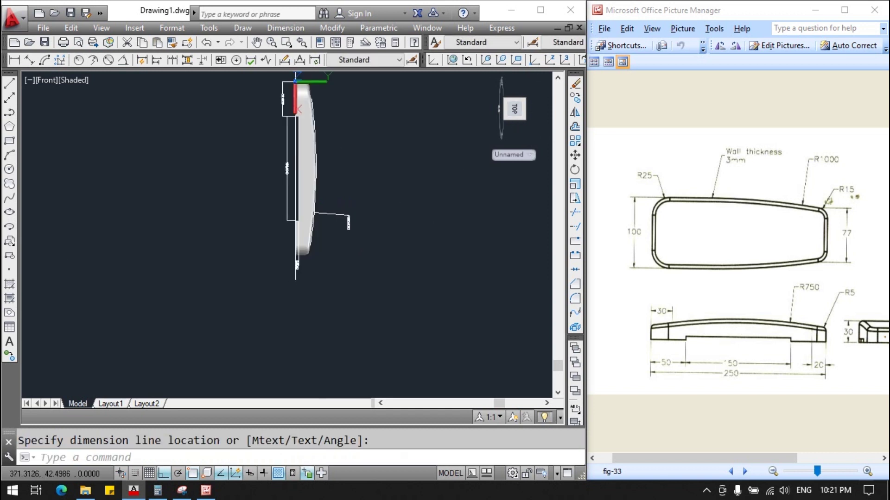
scroll(348, 126, up, 3)
scroll(348, 128, down, 3)
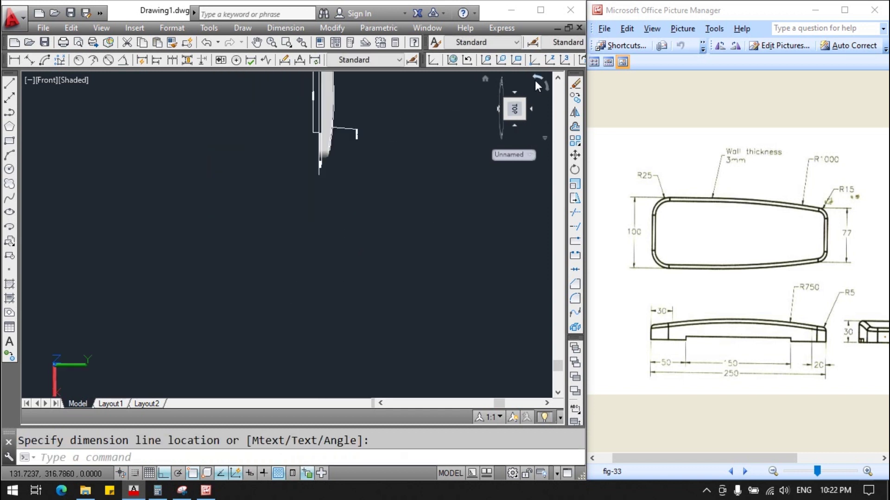
click(536, 82)
Reset the UCS to World and view the part in SE Isometric.
click(252, 79)
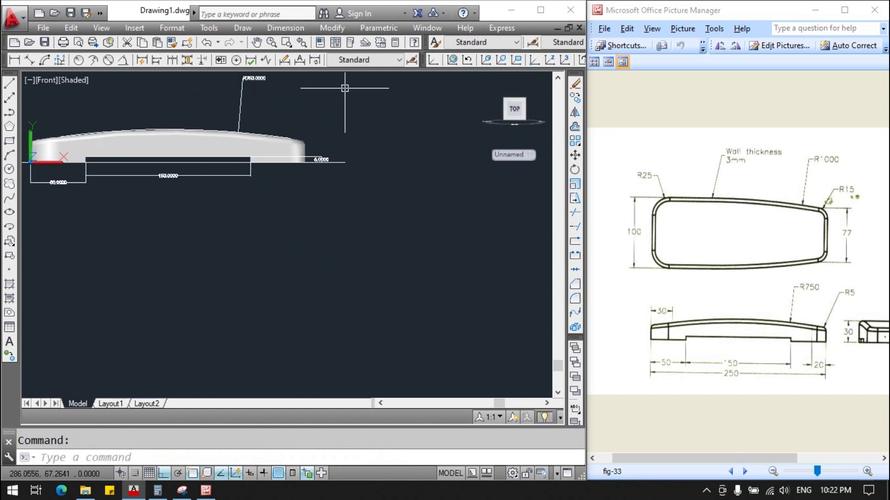
click(458, 61)
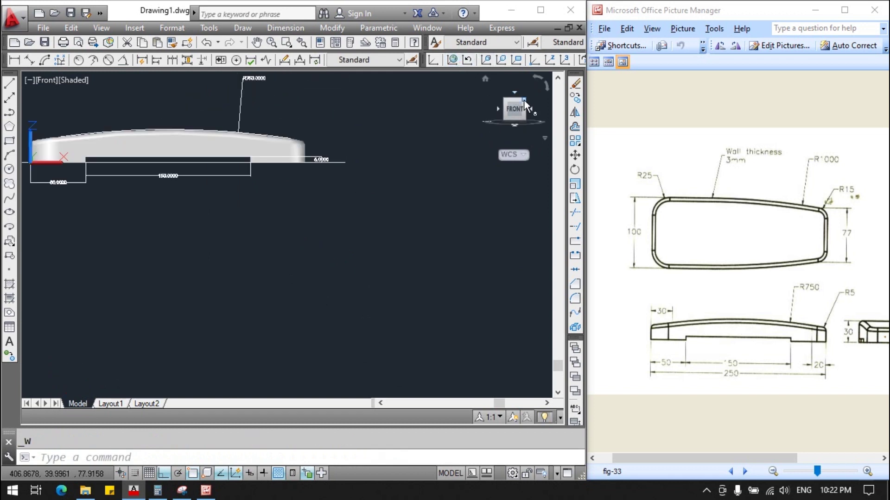
click(524, 101)
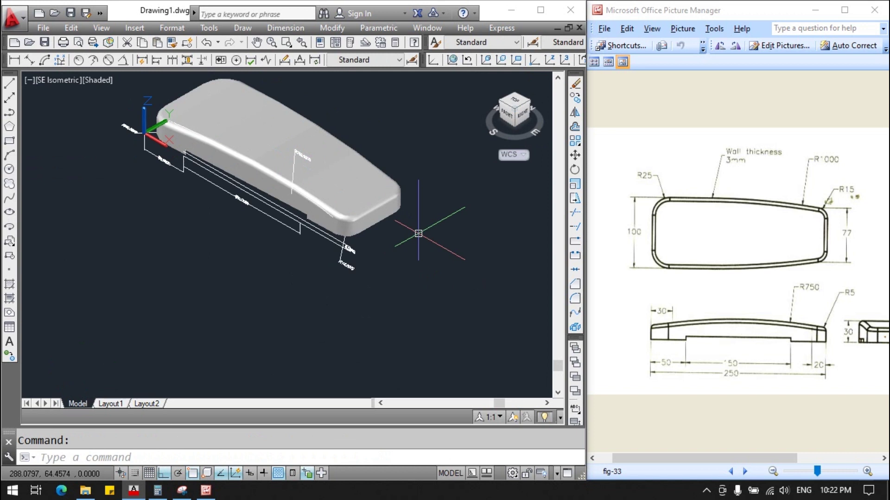
click(512, 103)
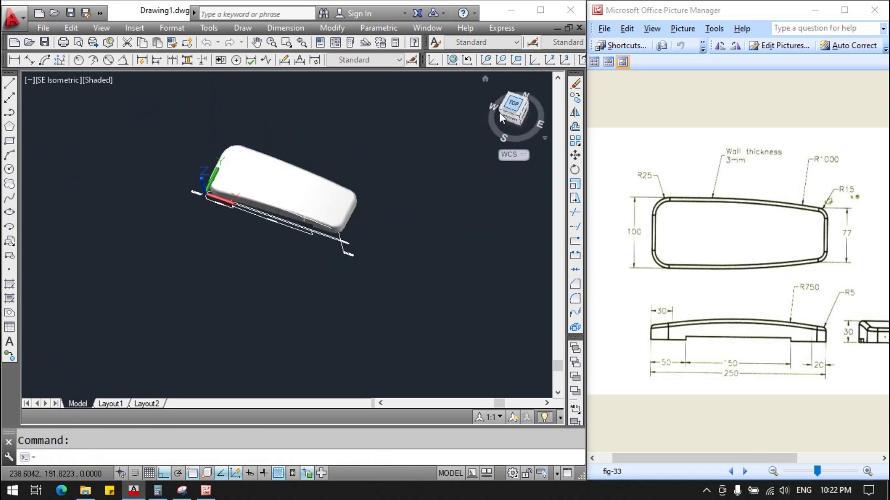
click(455, 60)
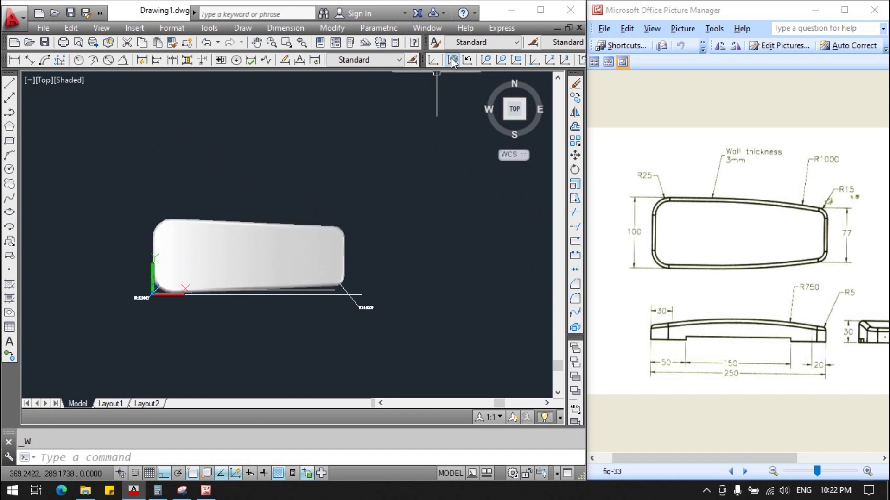
click(15, 59)
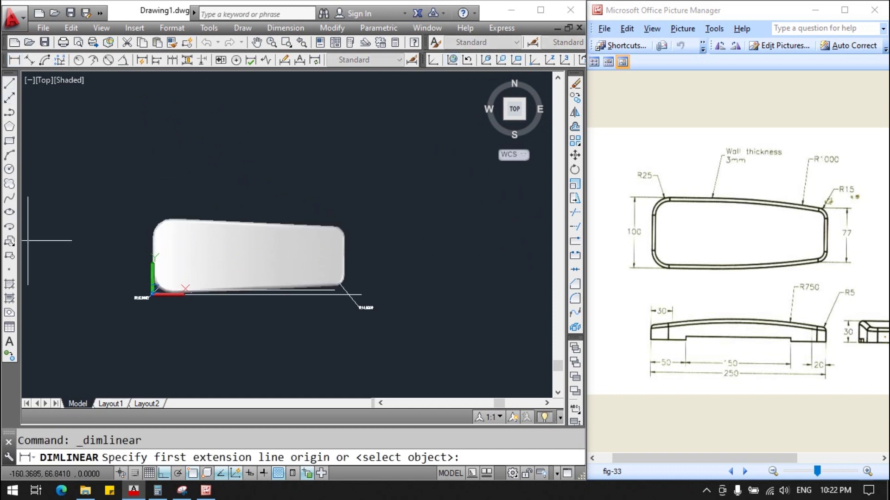
scroll(105, 258, up, 3)
scroll(104, 257, up, 2)
scroll(287, 343, down, 3)
scroll(287, 338, up, 2)
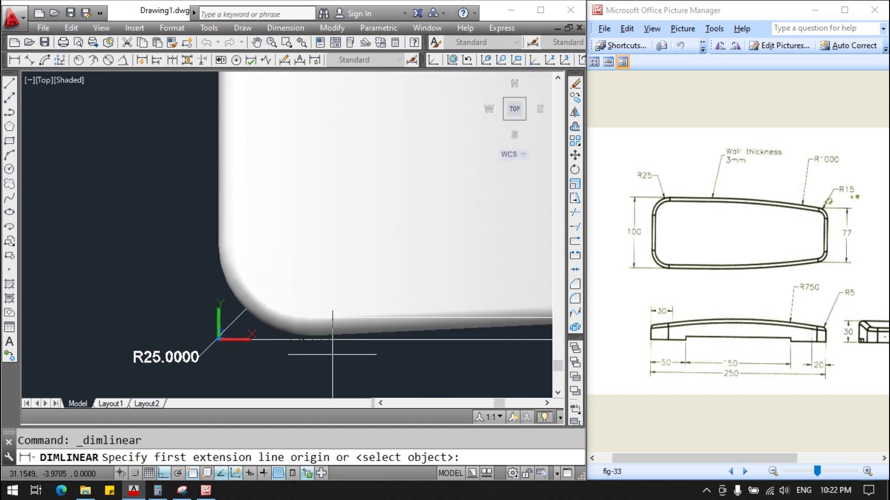
scroll(287, 333, up, 2)
click(295, 322)
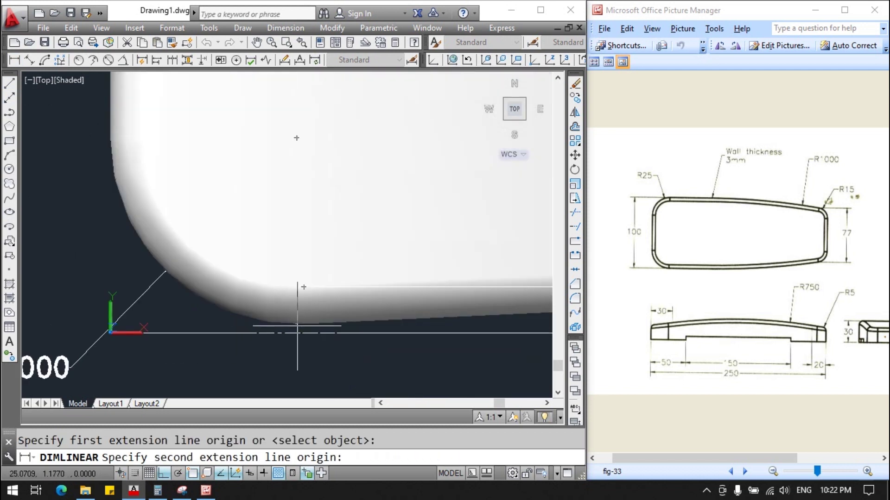
scroll(294, 320, down, 3)
scroll(284, 185, up, 1)
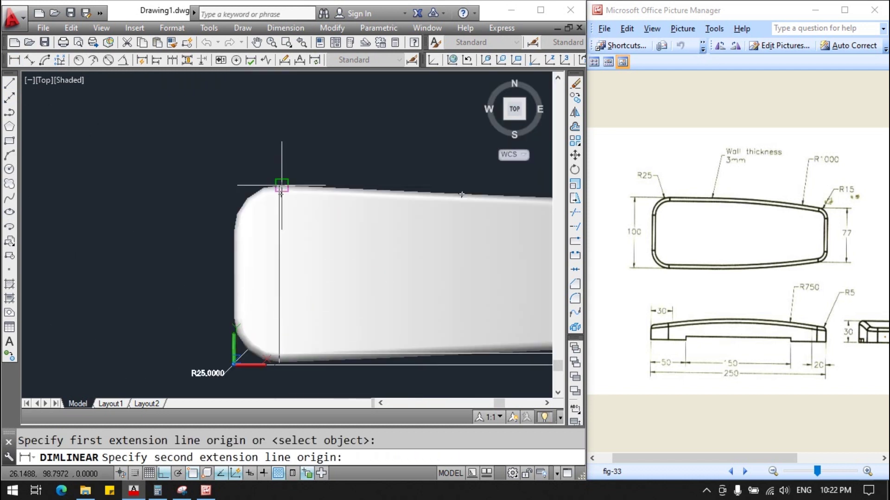
click(281, 185)
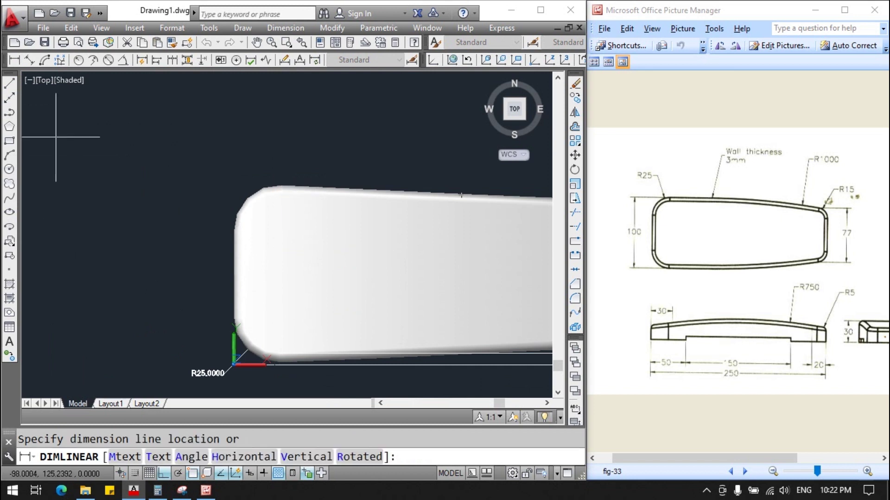
click(14, 62)
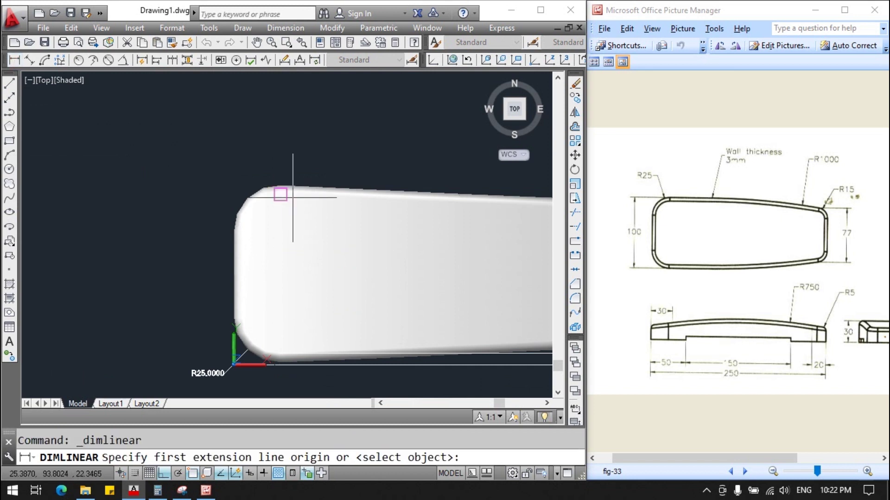
click(281, 185)
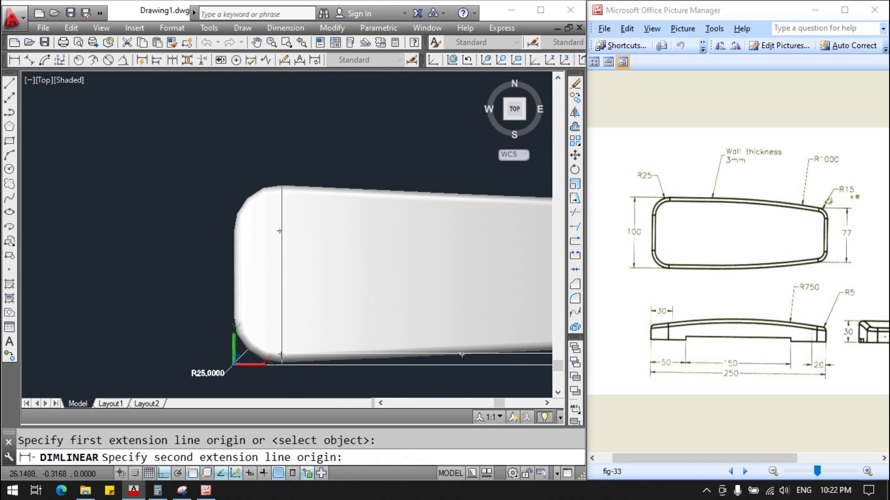
click(282, 362)
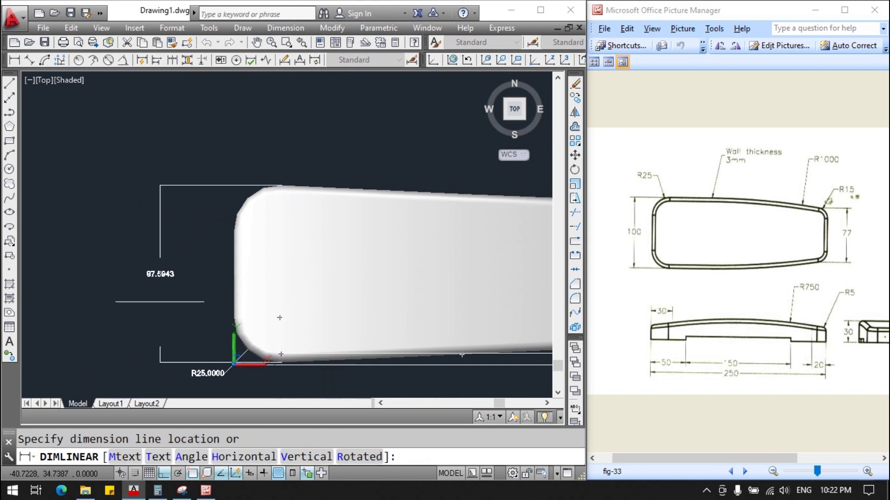
click(10, 83)
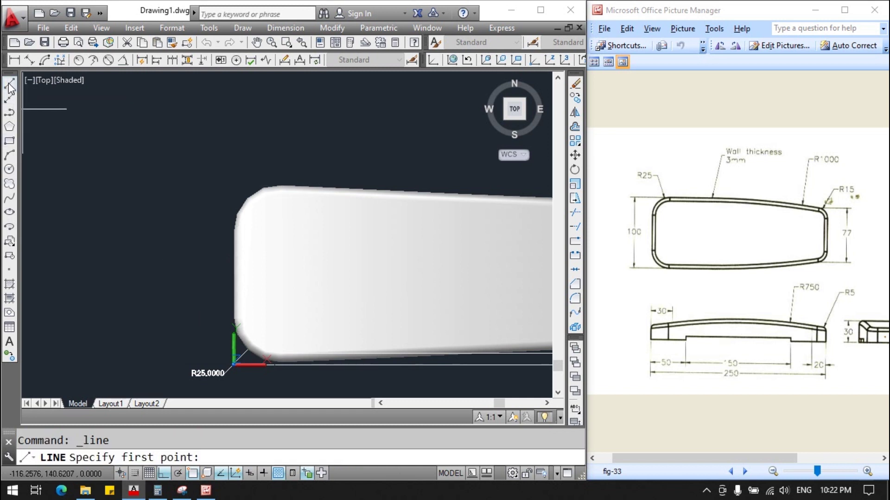
Add a vertical 100.0000 dimension from 0,0 to 0,100 left of the armrest.
click(15, 61)
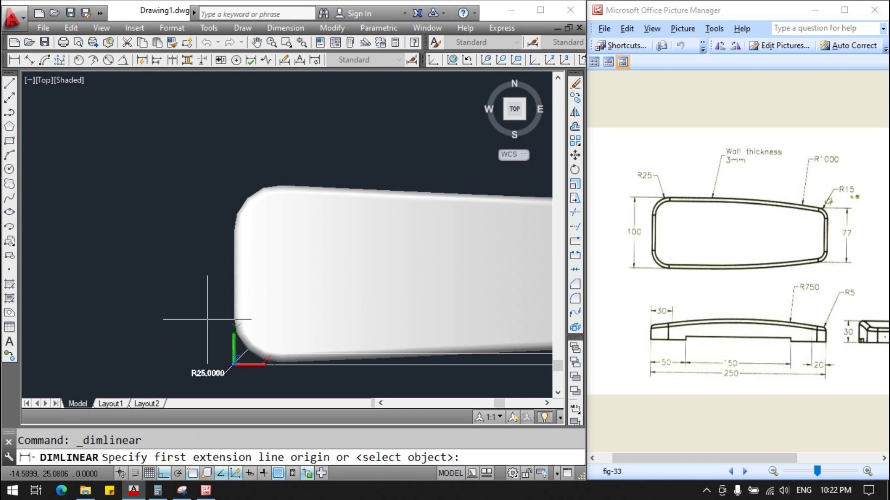
key(Return)
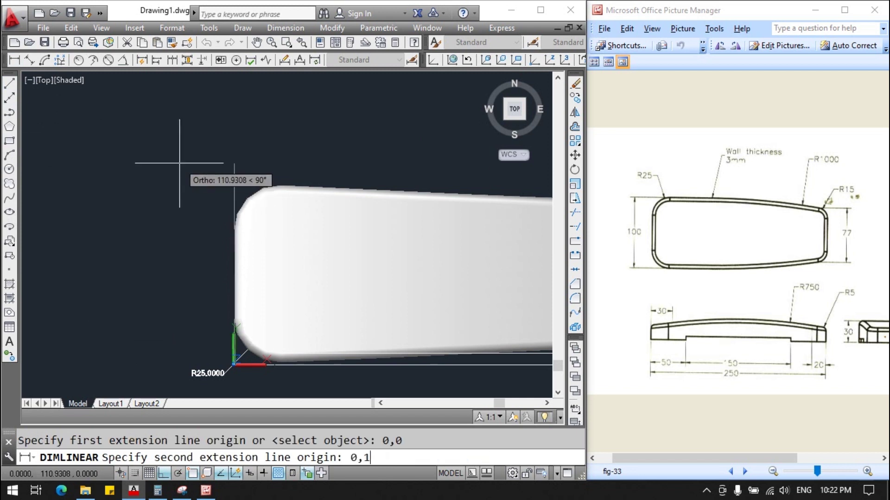
text(00)
key(Return)
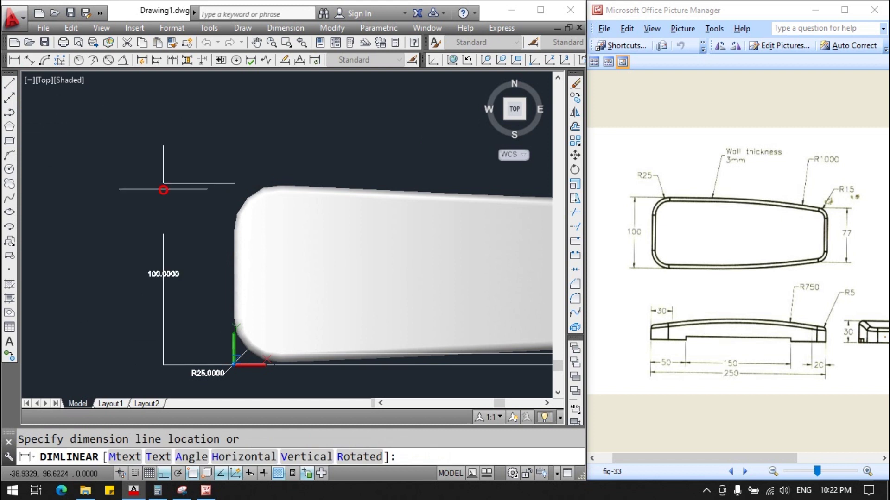
click(163, 190)
scroll(99, 198, up, 2)
scroll(101, 199, down, 3)
scroll(158, 196, down, 2)
scroll(158, 196, up, 2)
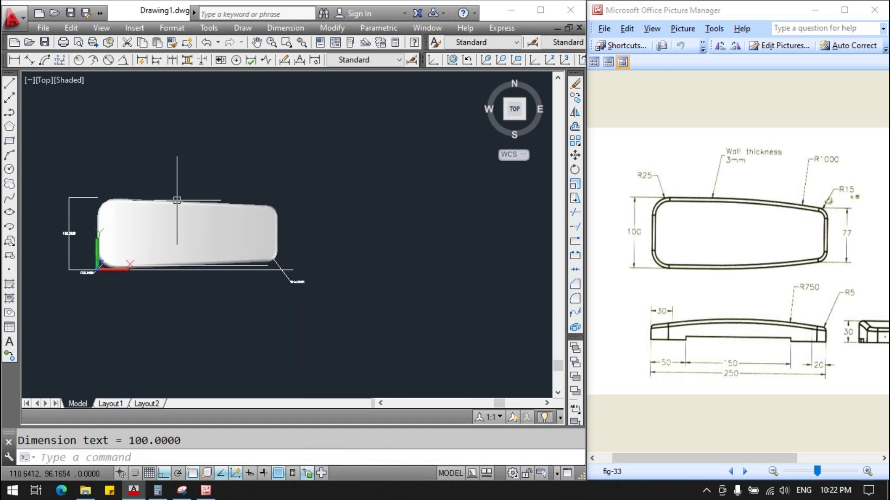
click(9, 84)
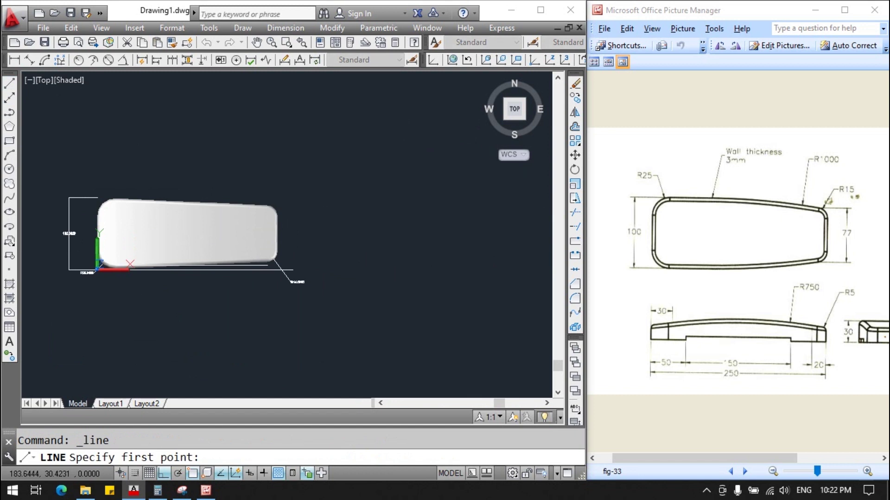
scroll(269, 269, up, 2)
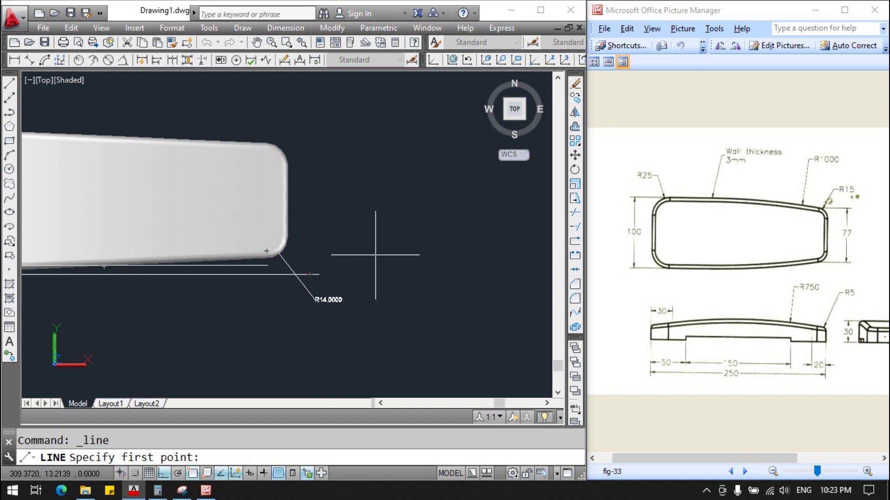
text(250,11)
Draw a 77-unit vertical line starting at 250,11.5 on the right end.
key(Return)
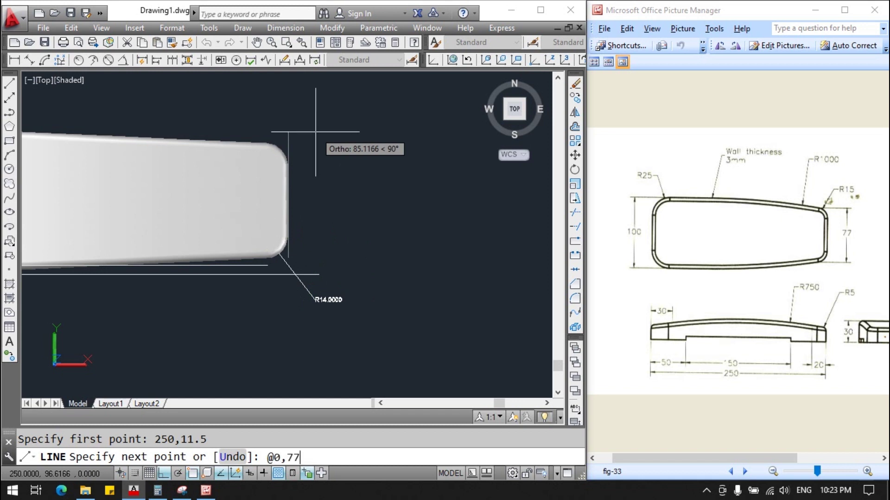
key(Return)
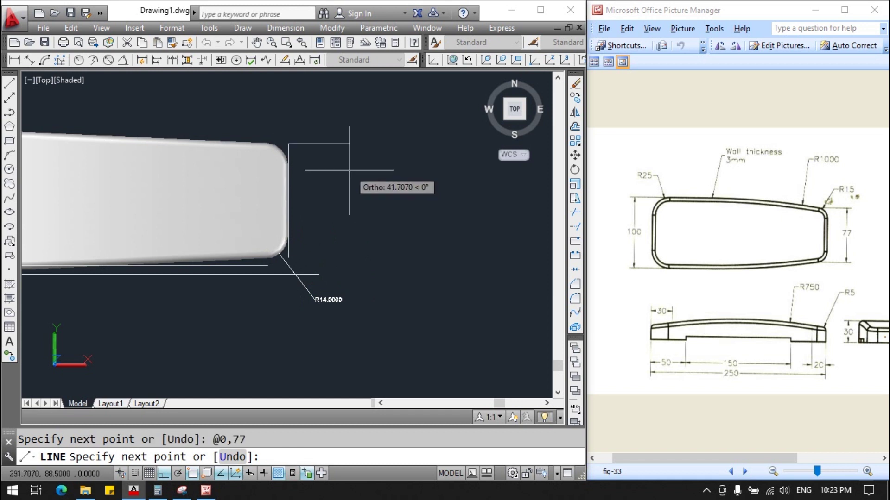
key(Escape)
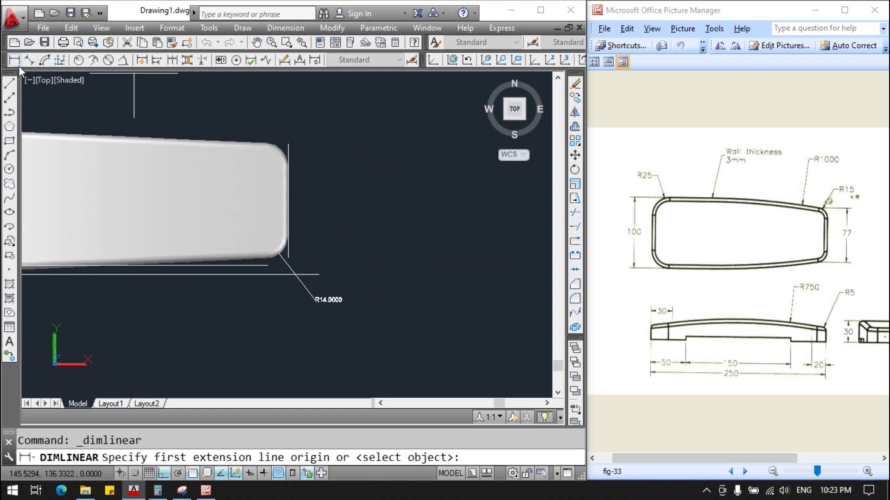
Dimension that line as 77.0000 to the right of the armrest.
key(Return)
click(288, 144)
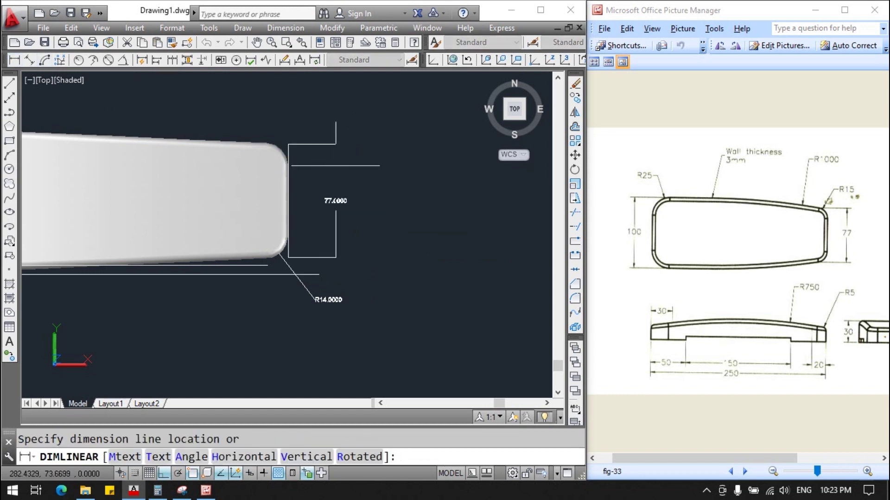
click(324, 177)
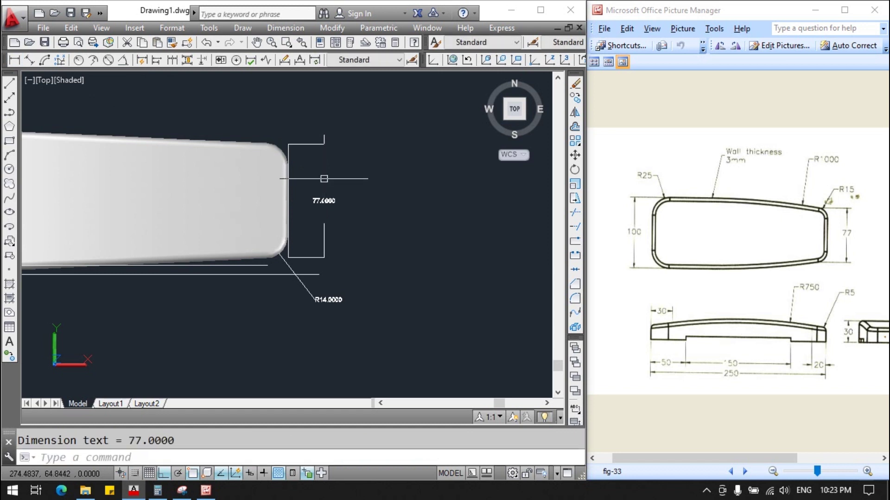
scroll(373, 234, up, 2)
scroll(339, 216, down, 2)
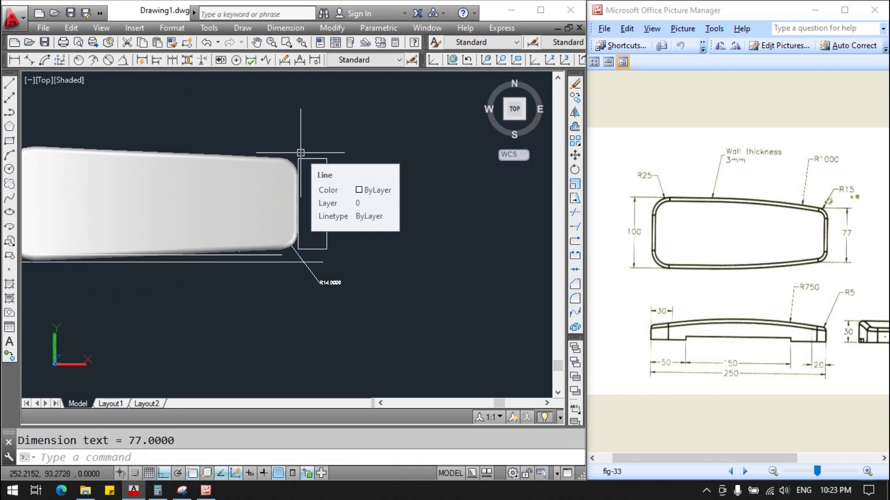
scroll(324, 183, down, 2)
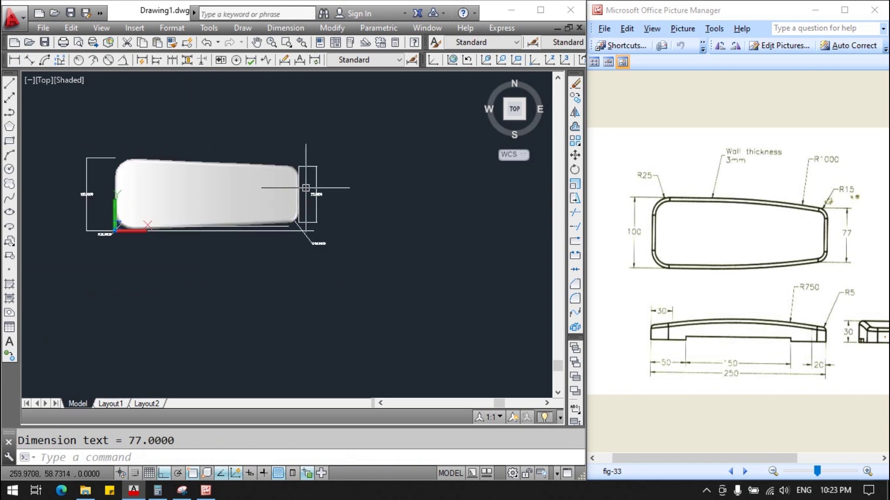
scroll(86, 167, up, 3)
mouse_move(515, 110)
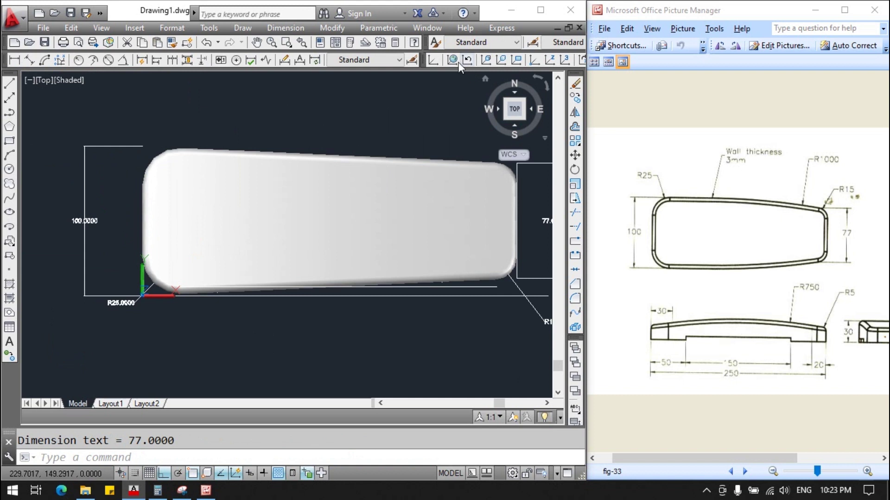
Show the armrest in SE Isometric and zoom until it fills the viewport.
click(517, 118)
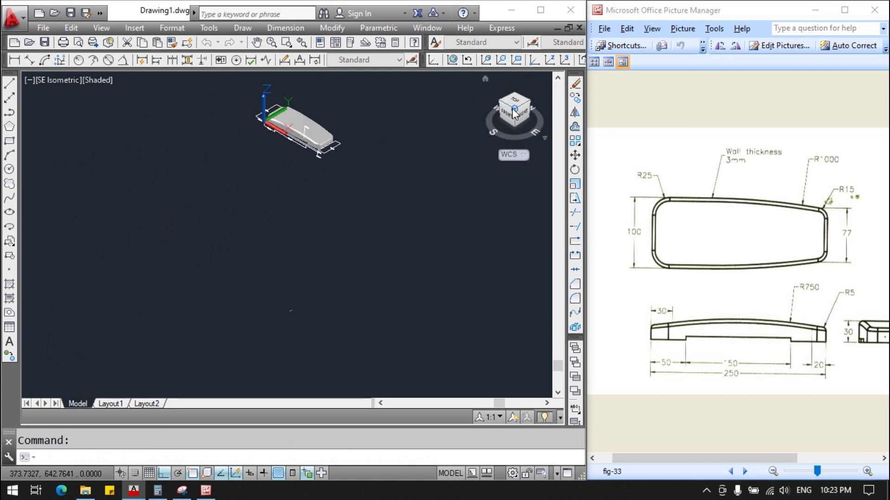
scroll(347, 153, up, 1)
click(277, 359)
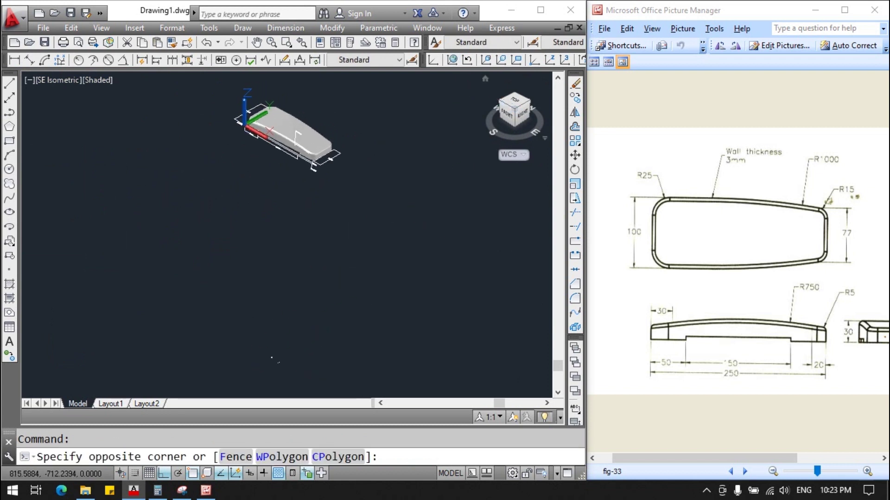
scroll(298, 375, up, 4)
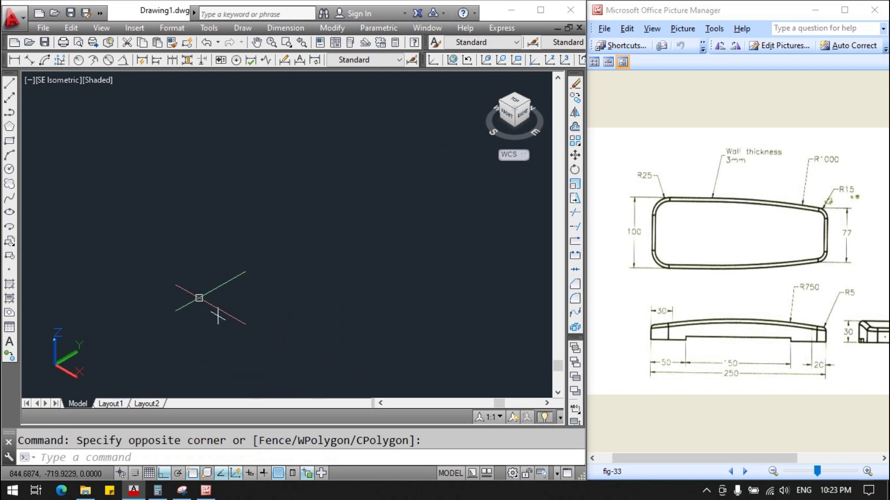
scroll(241, 318, down, 4)
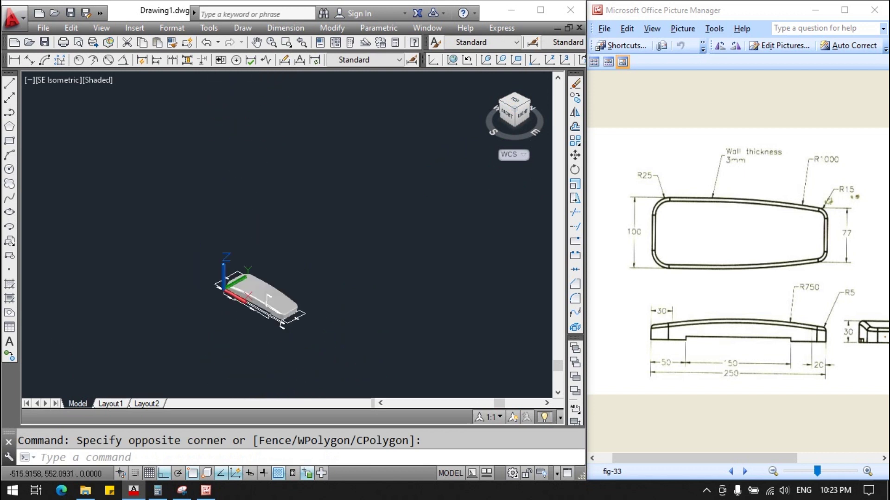
scroll(266, 354, up, 1)
scroll(261, 328, up, 2)
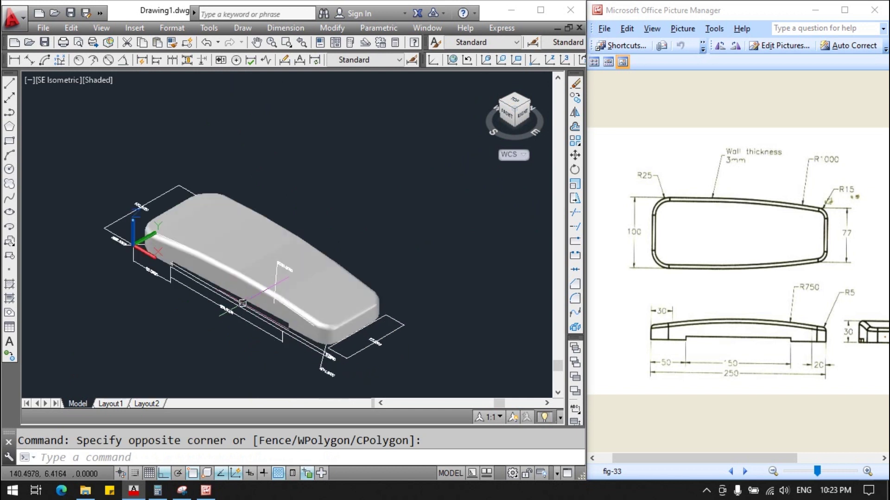
scroll(258, 304, up, 2)
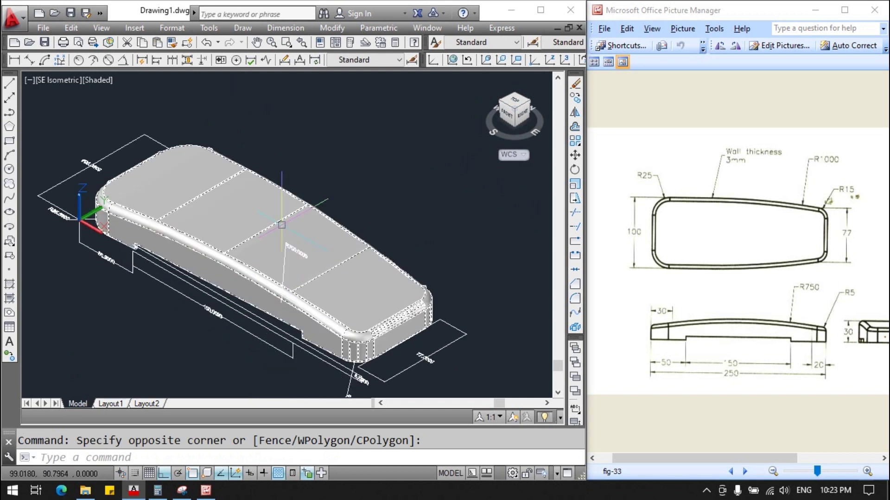